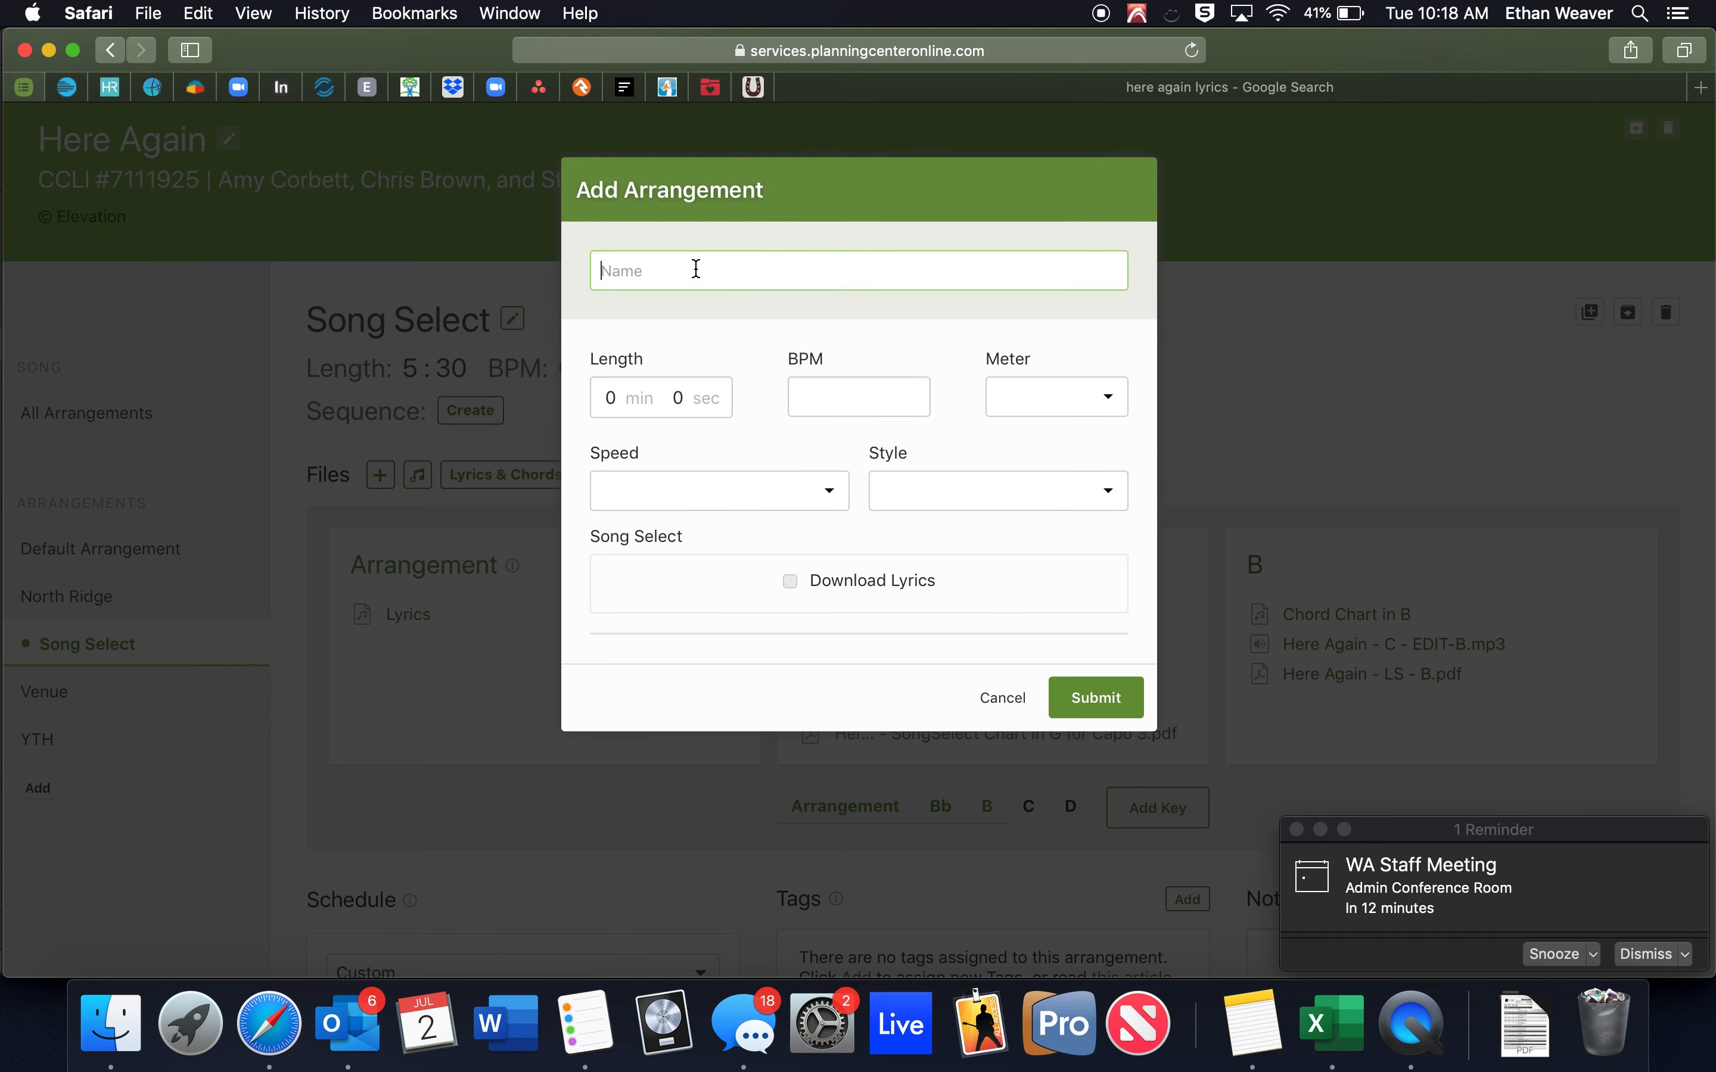
Name the new arrangement 'Spanish (Here Again)' and set its length to 5 min 30 sec.
type("S")
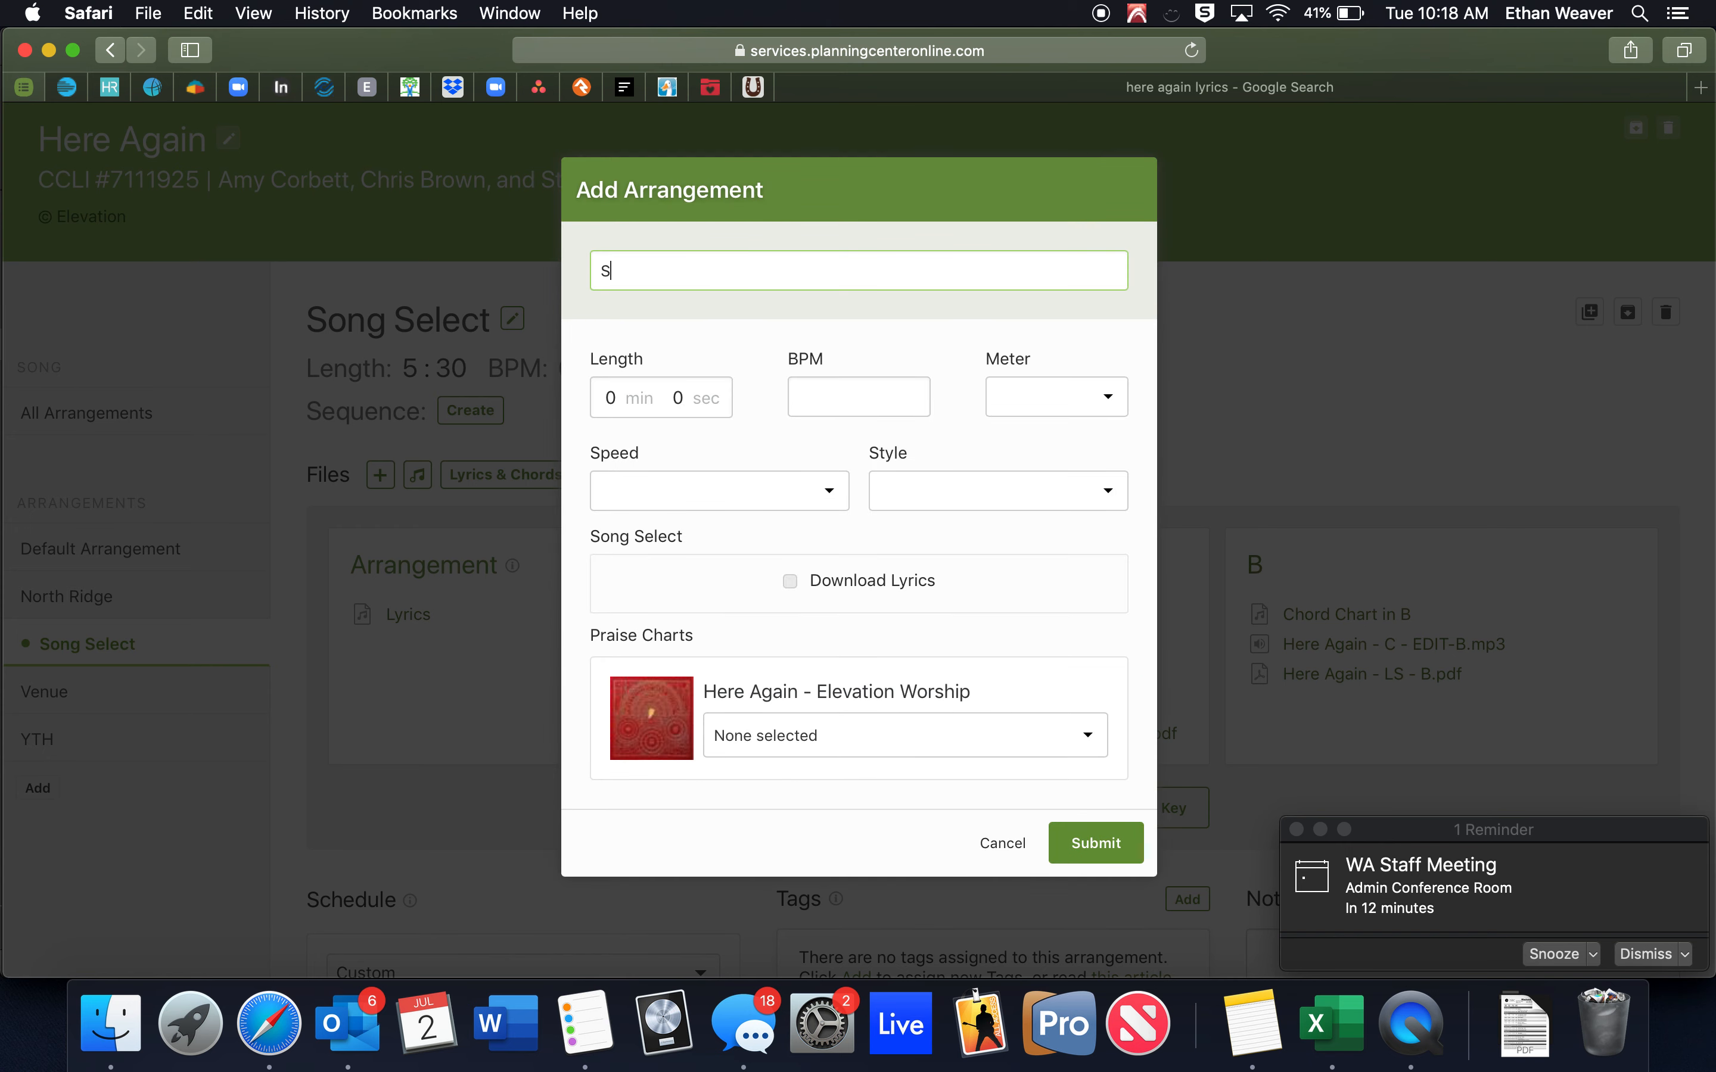
type("panish (Here Again)")
left_click(616, 396)
key("BackSpace")
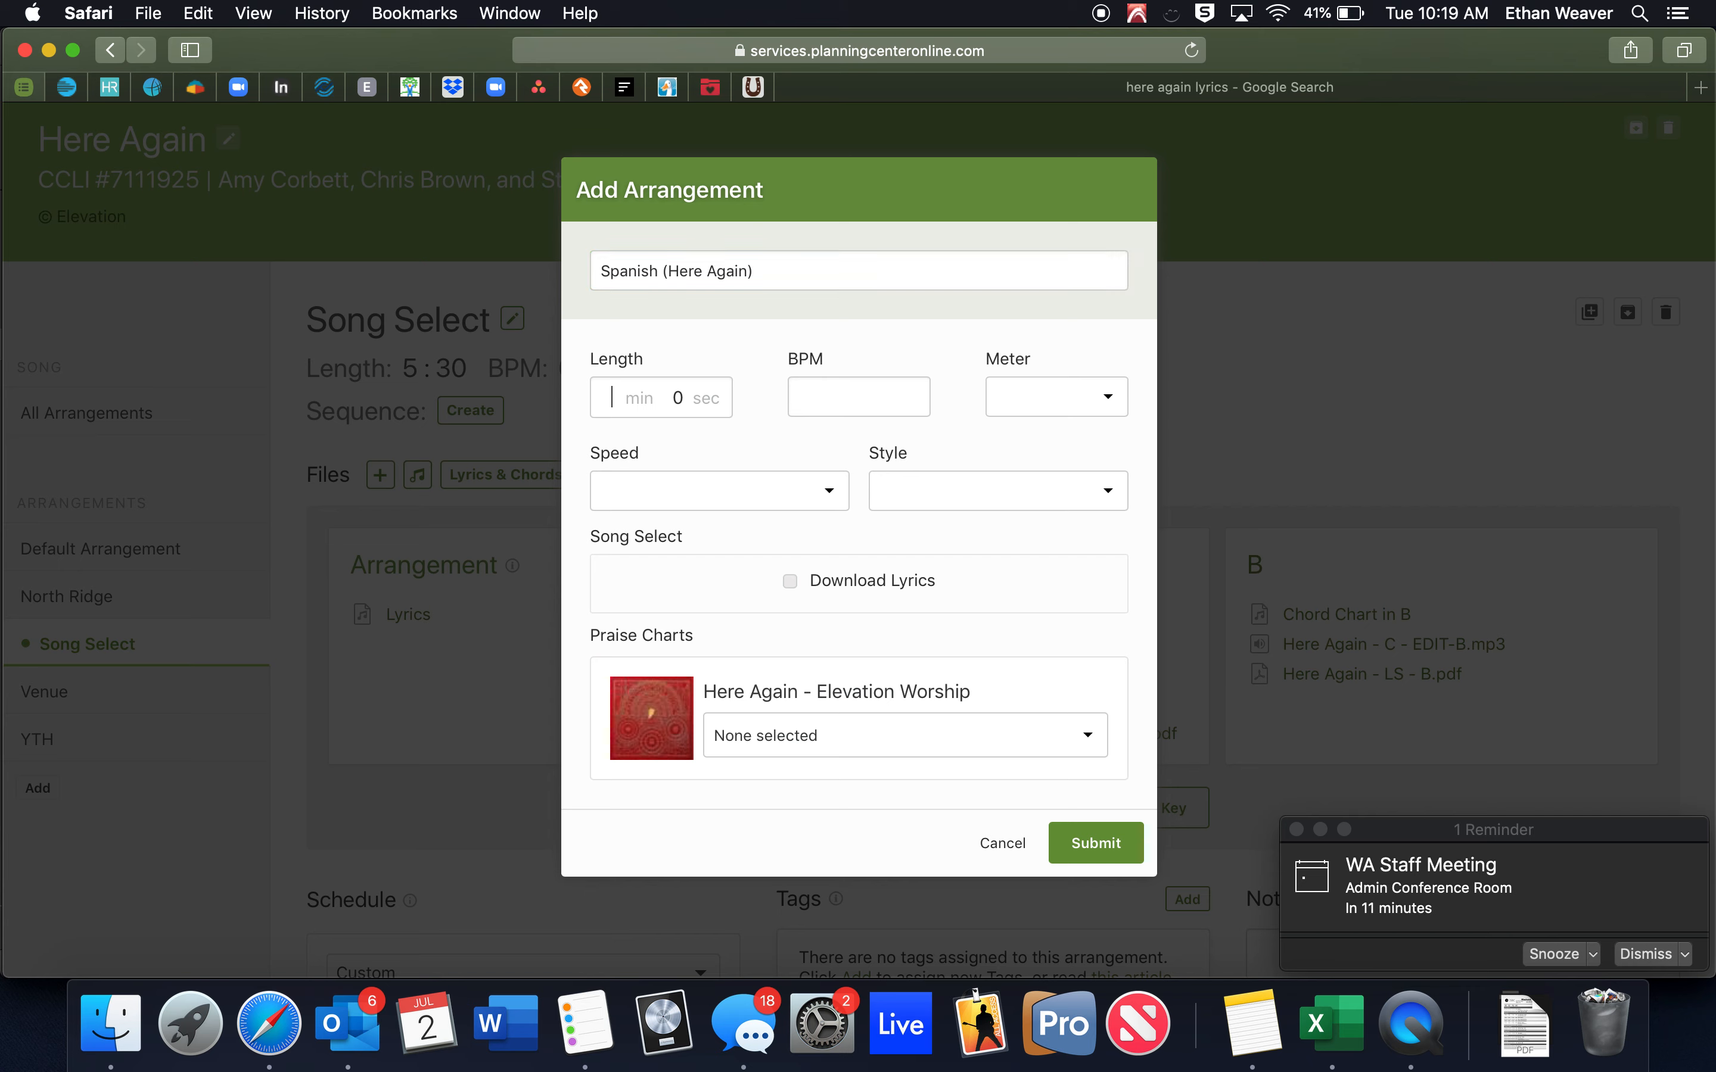
type("4")
key("BackSpace")
type("5")
left_click(671, 398)
type("3")
Set the arrangement's tempo to 68 BPM and its meter to 4/4.
left_click(837, 396)
type("68")
left_click(1018, 399)
left_click(1007, 483)
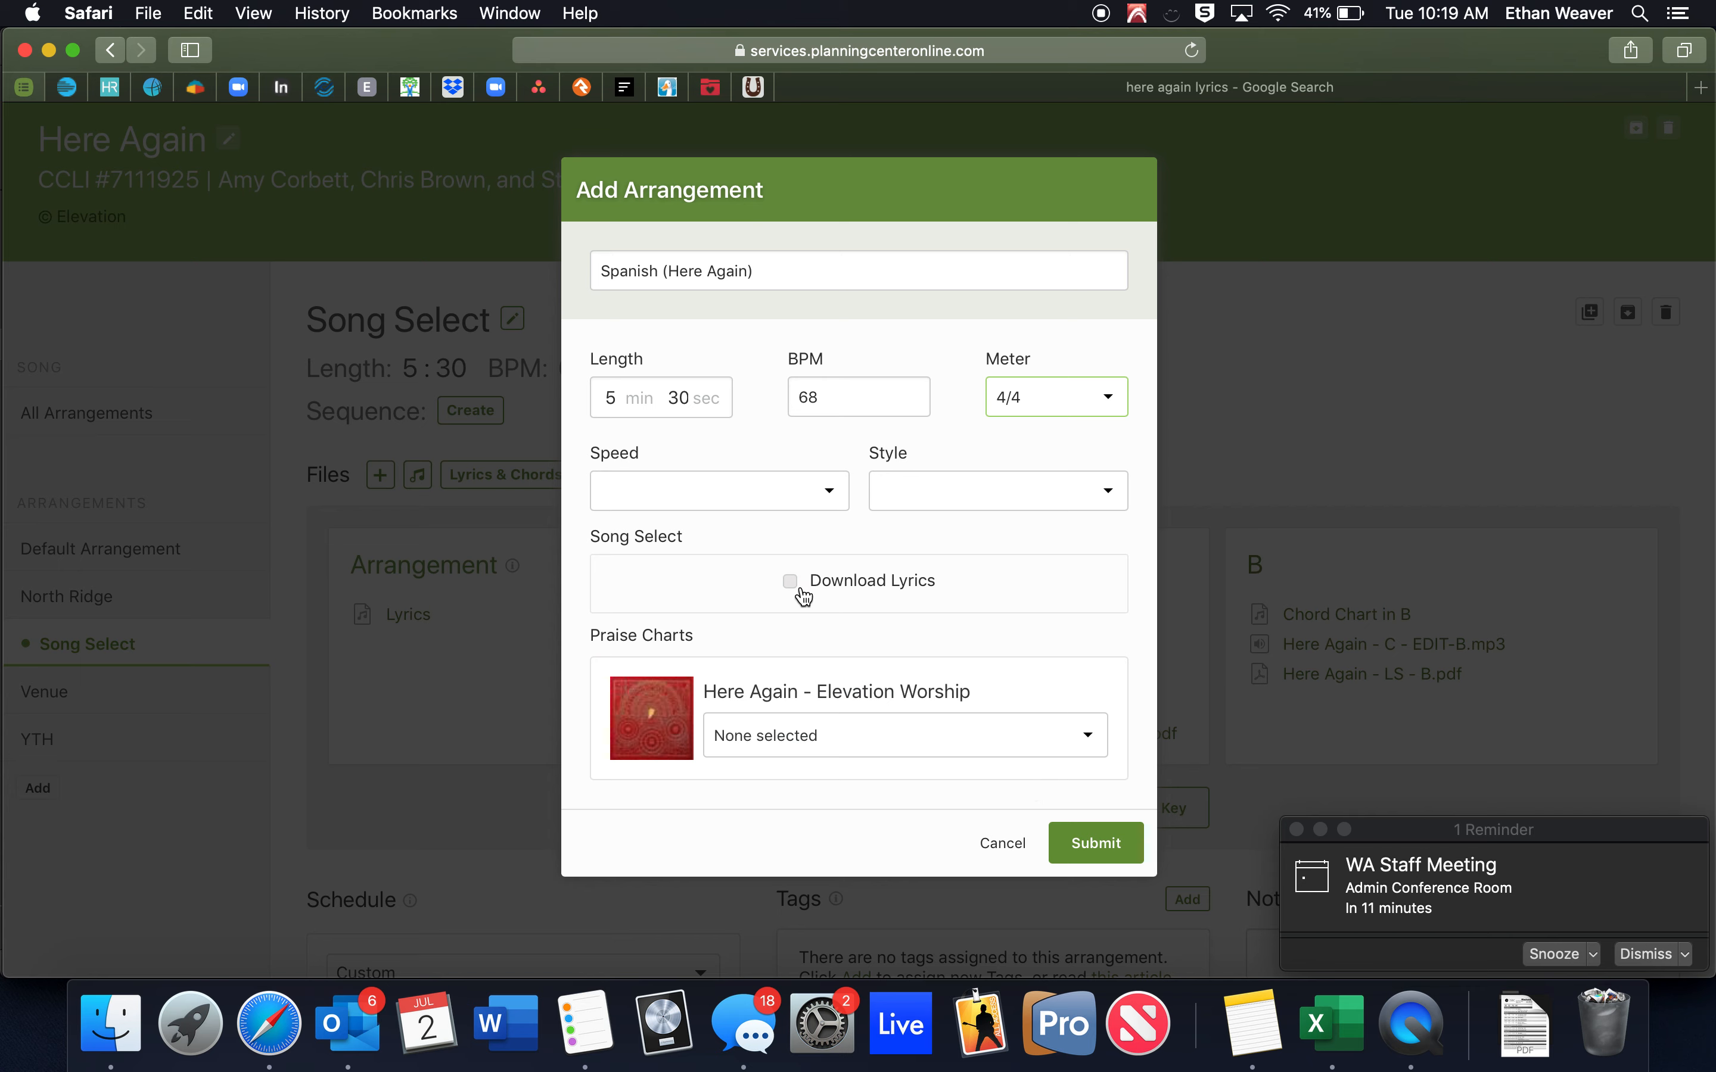
Browse the Praise Charts files without choosing one, then submit the new arrangement.
left_click(799, 752)
scroll(824, 671, "down", 10)
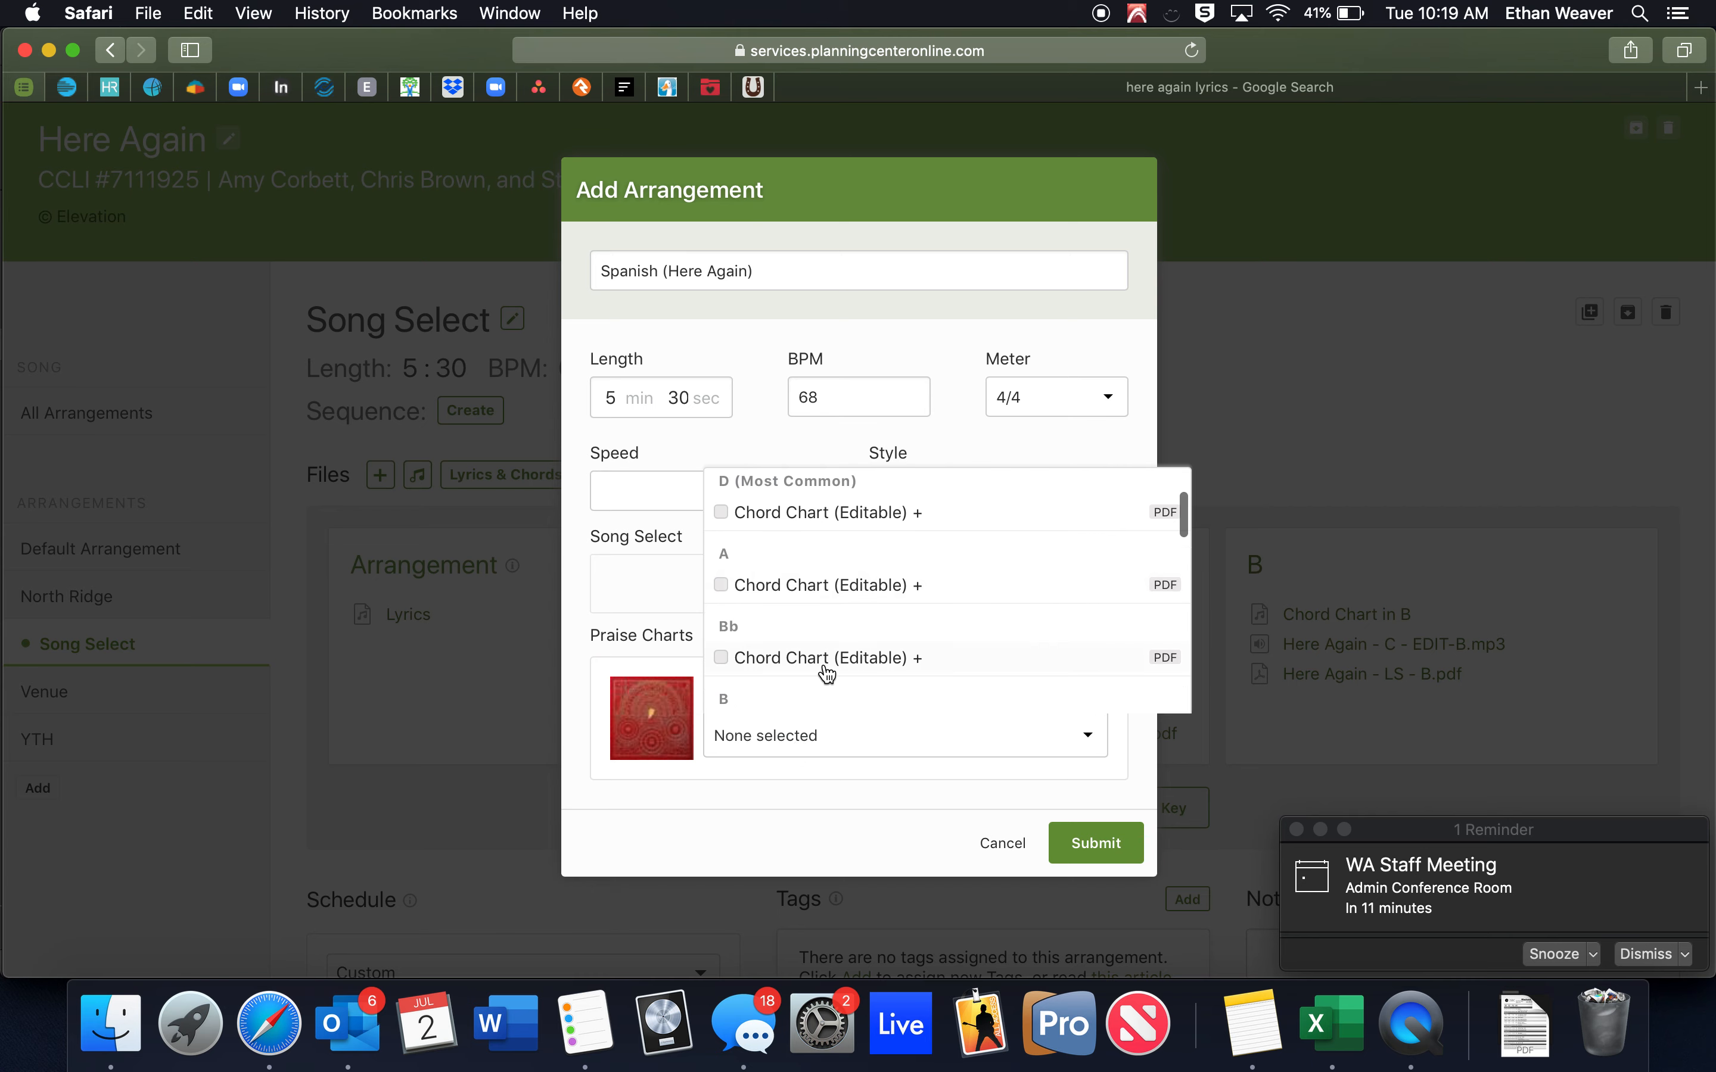
scroll(823, 662, "up", 10)
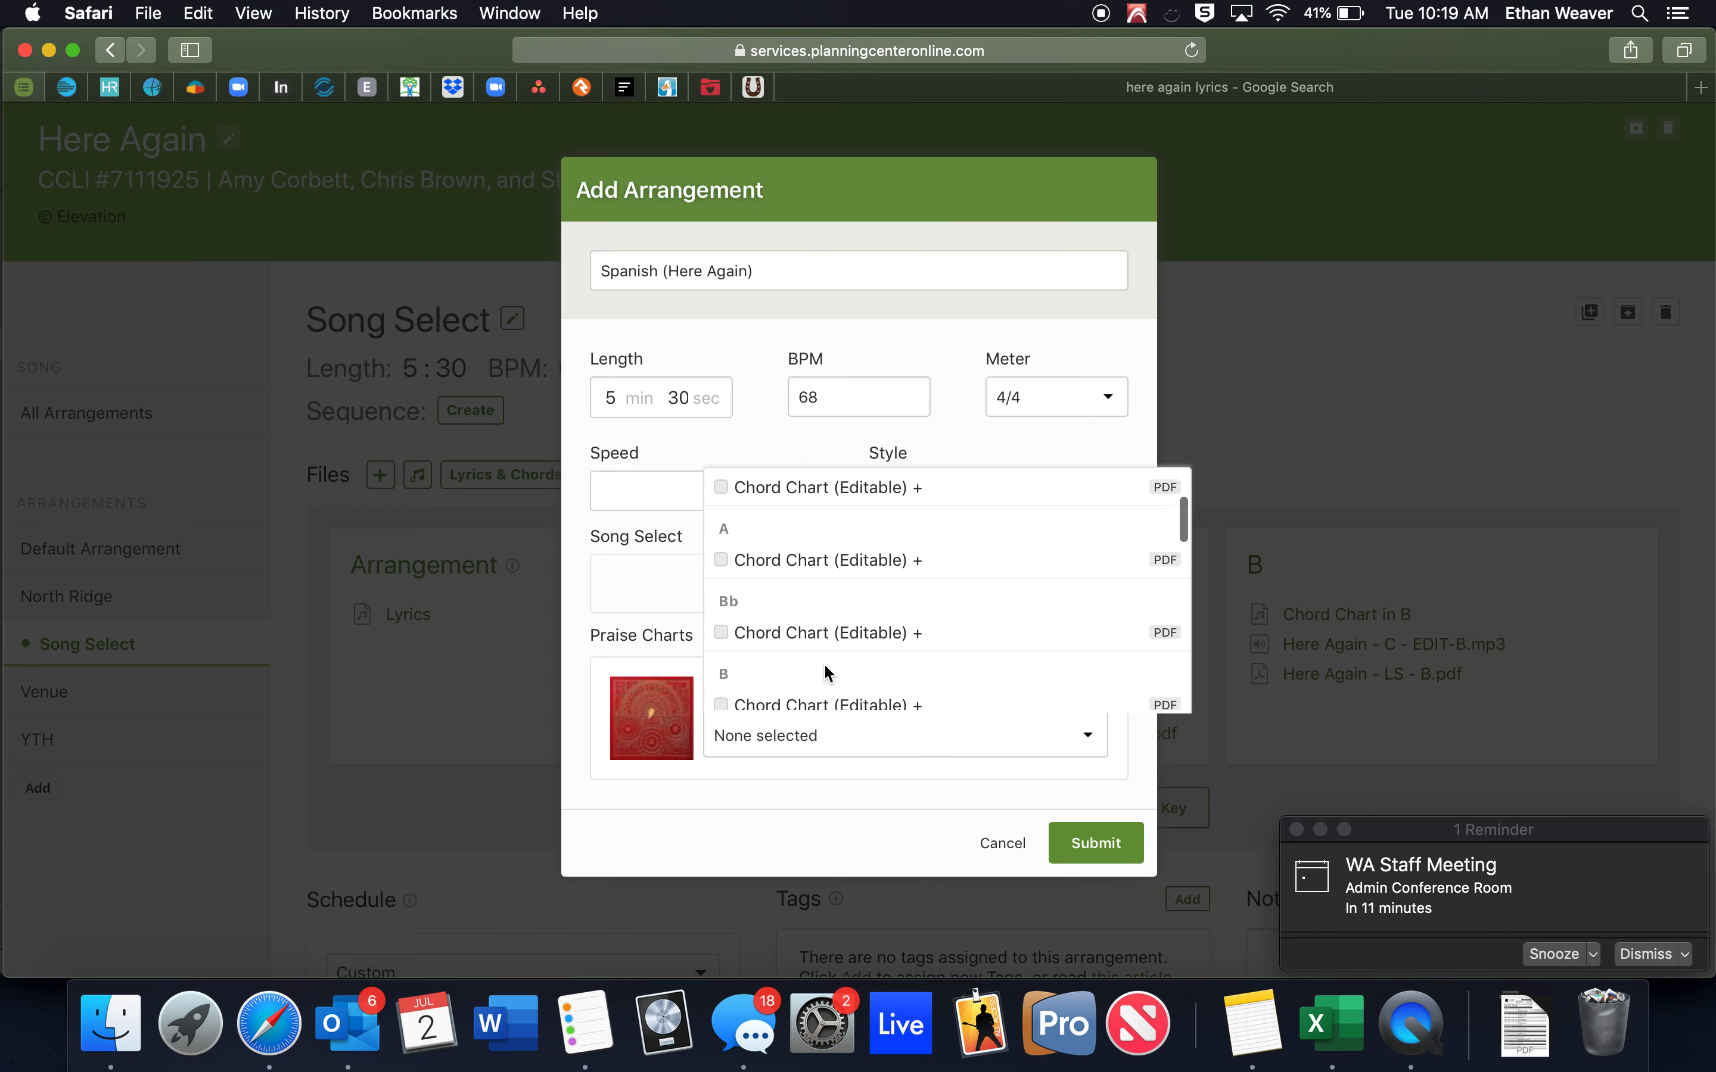
left_click(839, 819)
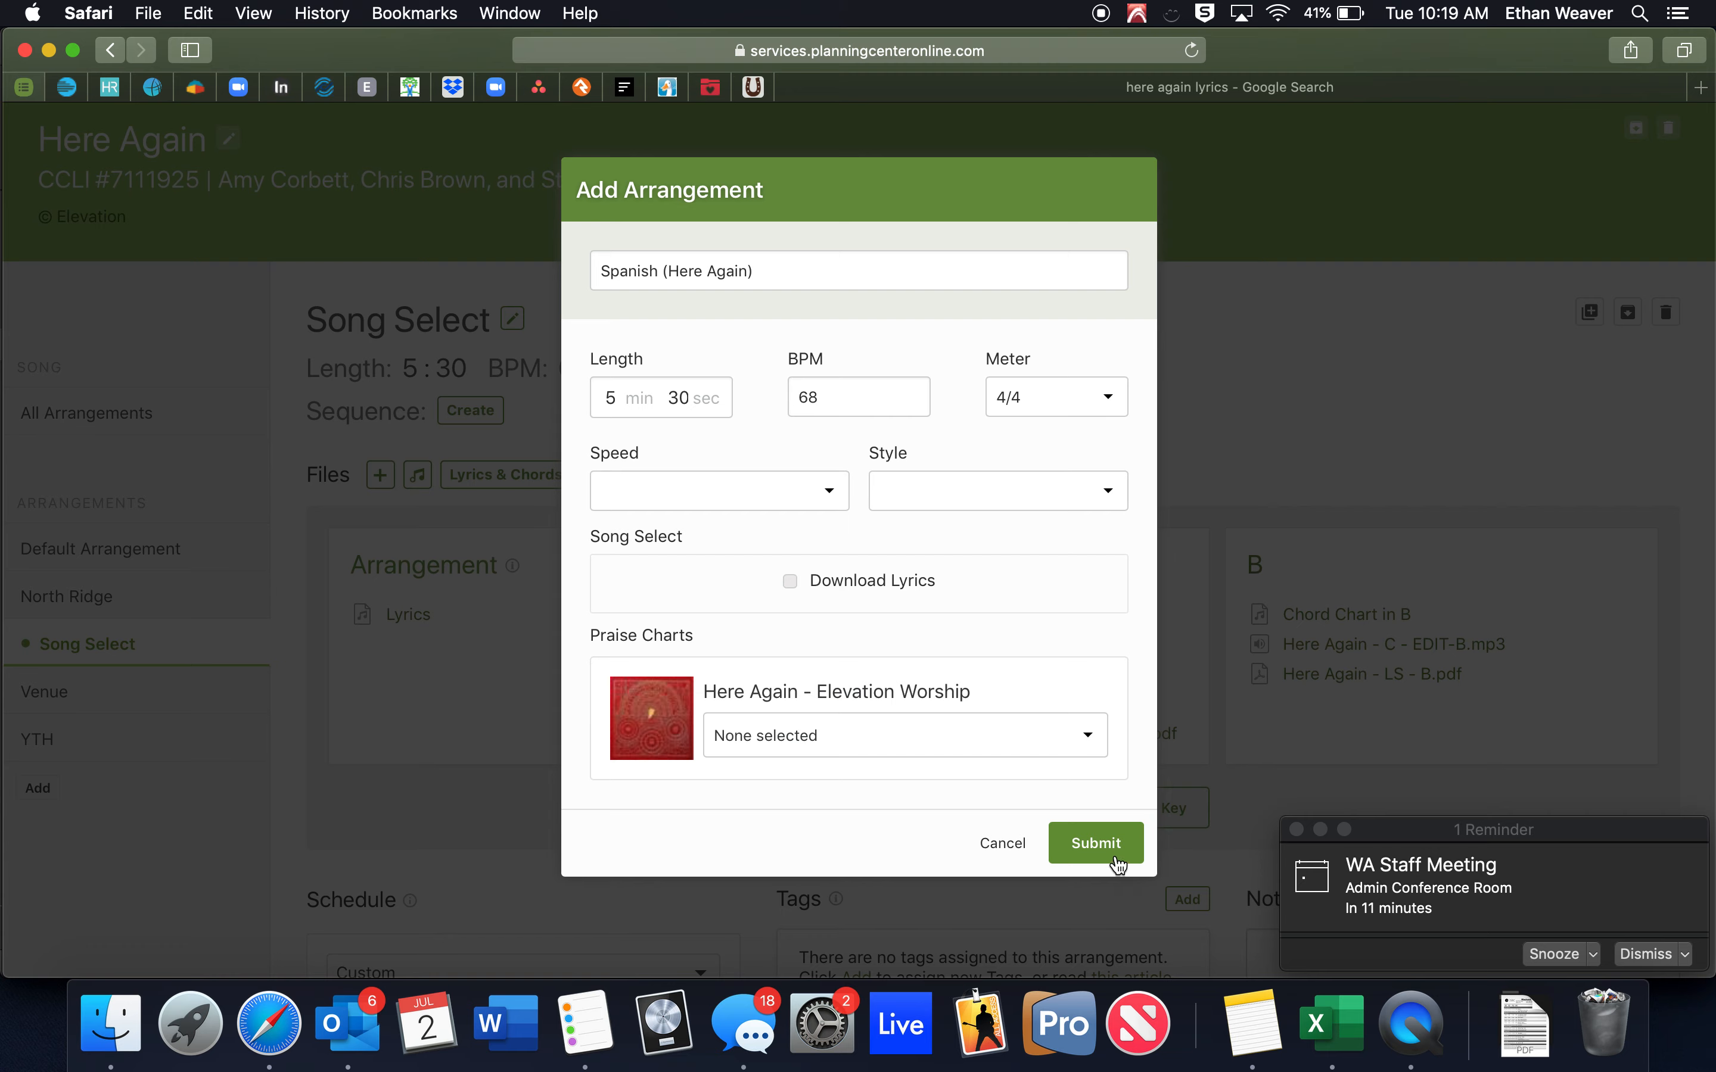
left_click(1111, 850)
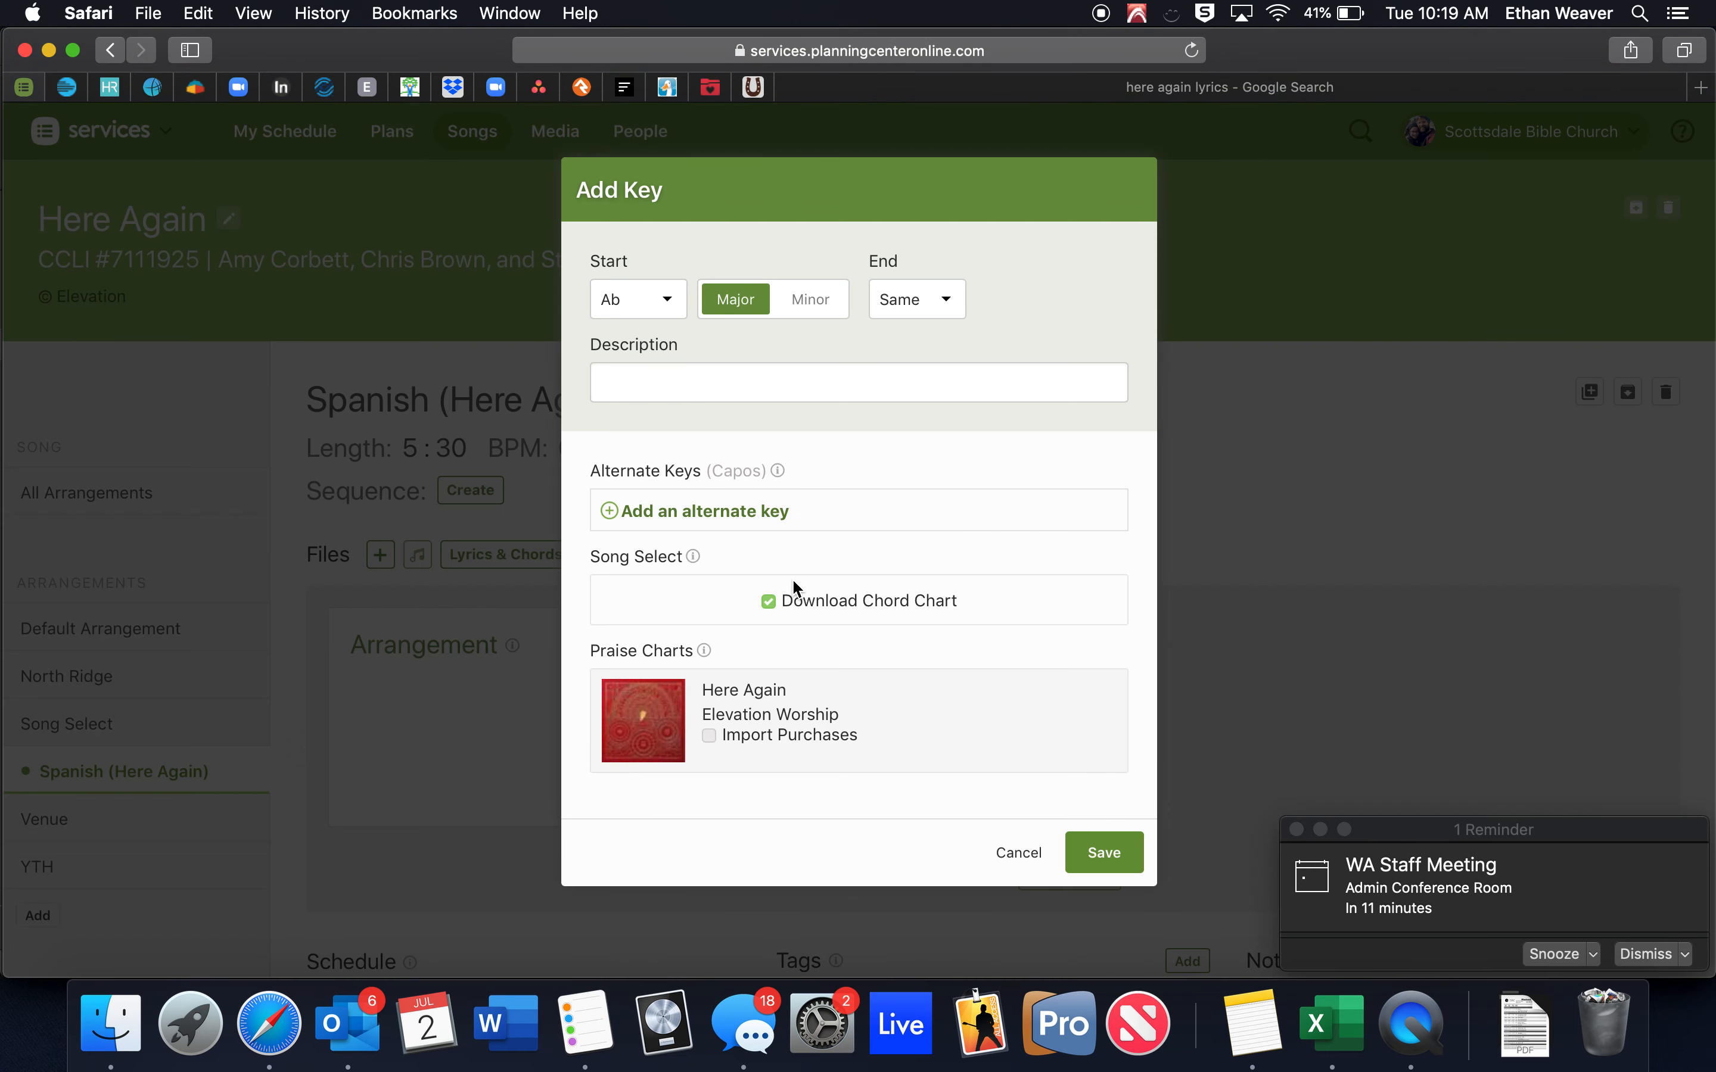
Save D as the arrangement's starting key with chord chart download turned off.
left_click(621, 296)
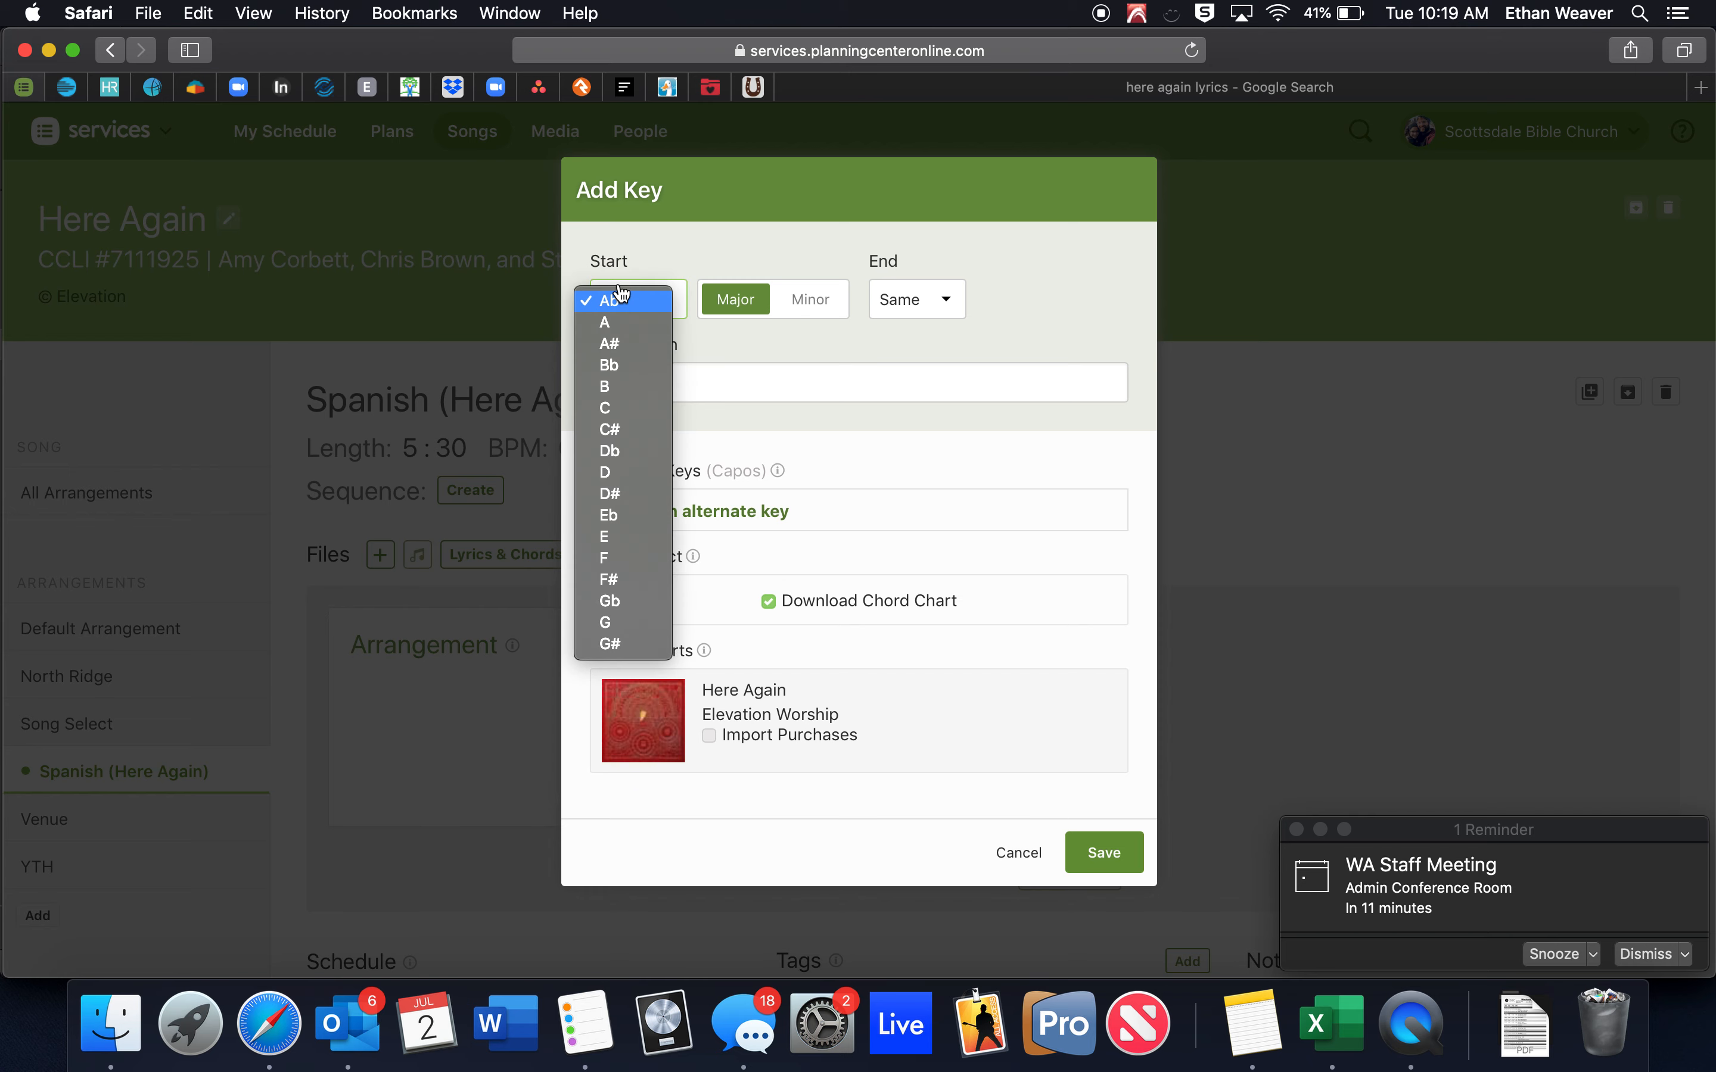
left_click(616, 471)
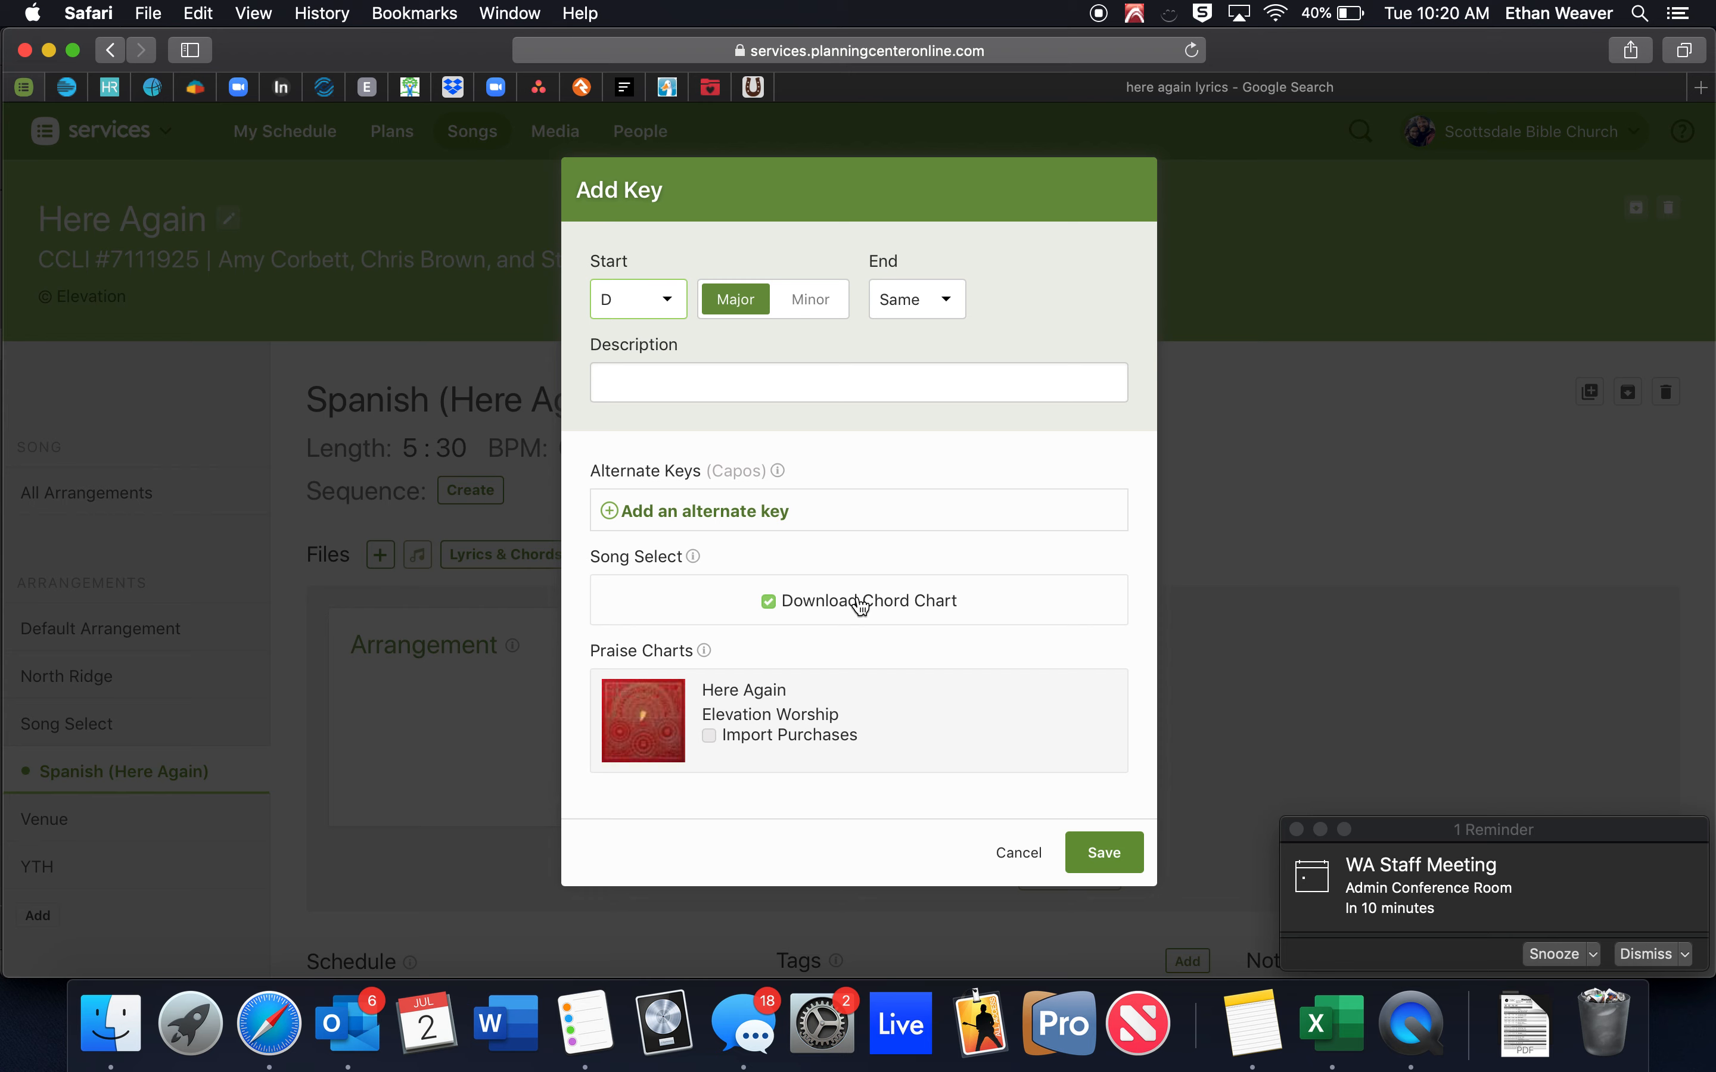
left_click(890, 606)
left_click(1118, 862)
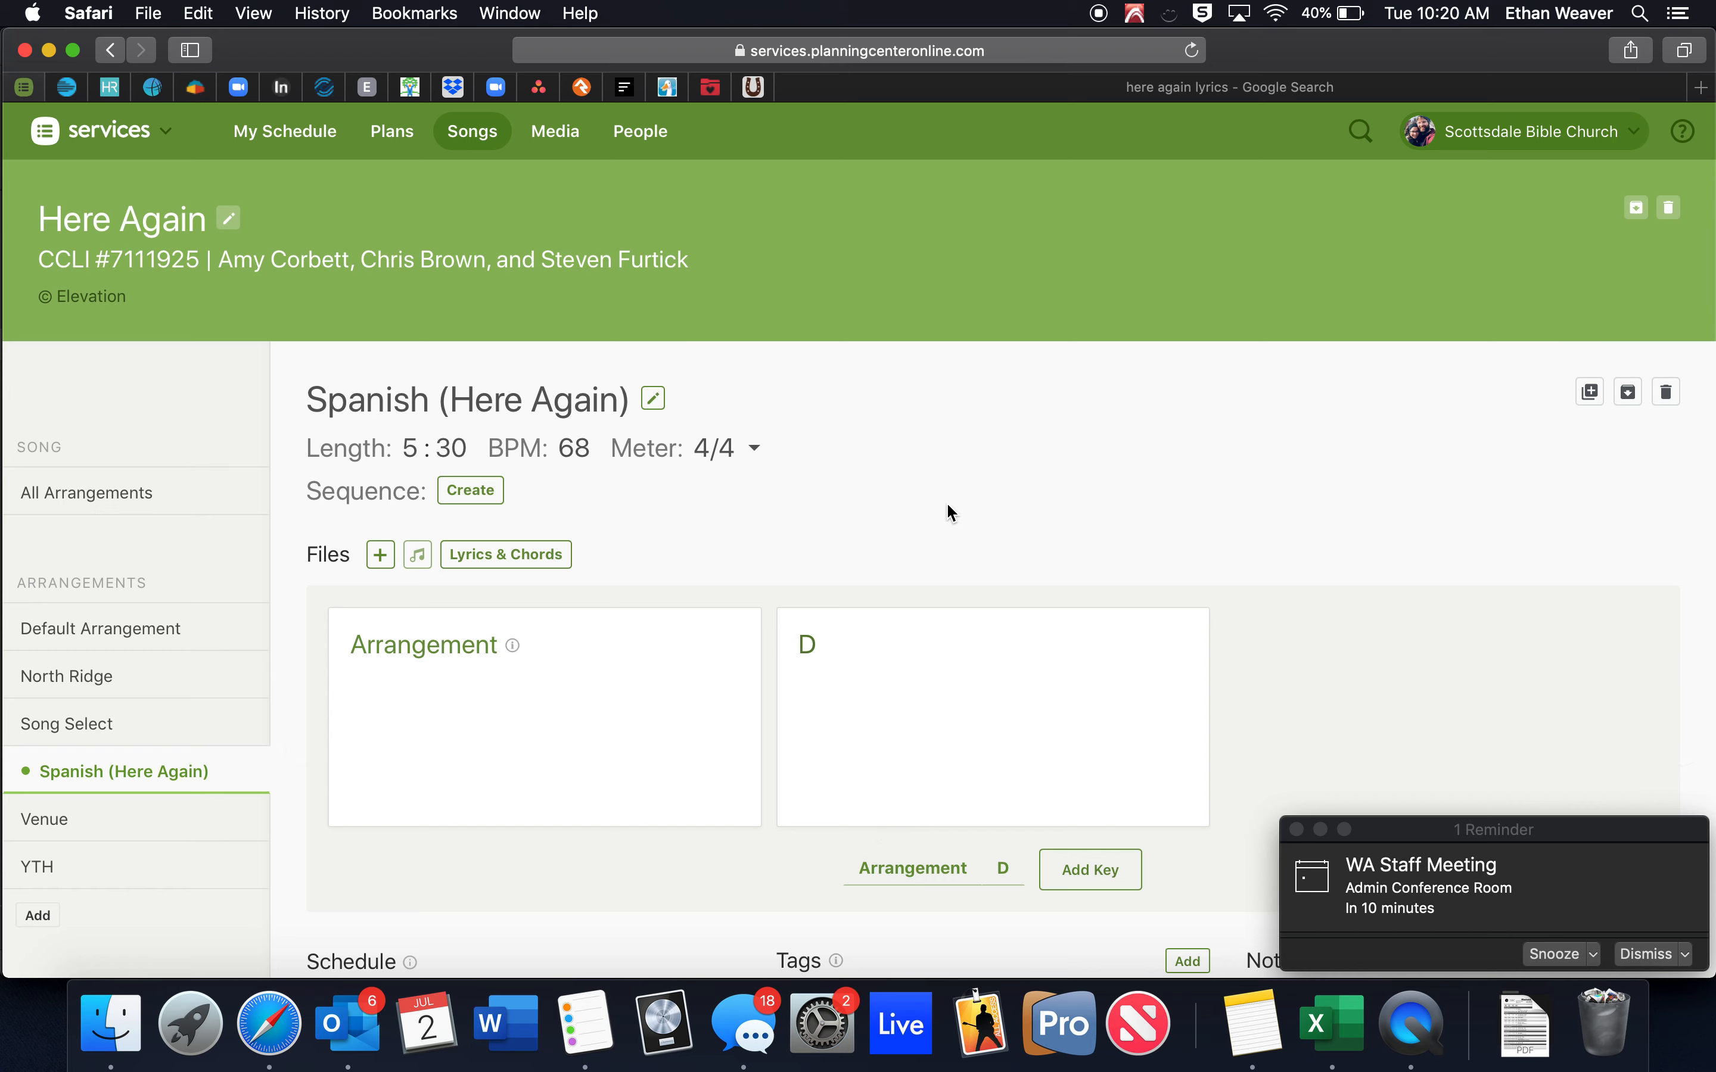
left_click(573, 448)
left_click(650, 489)
scroll(756, 550, "down", 3)
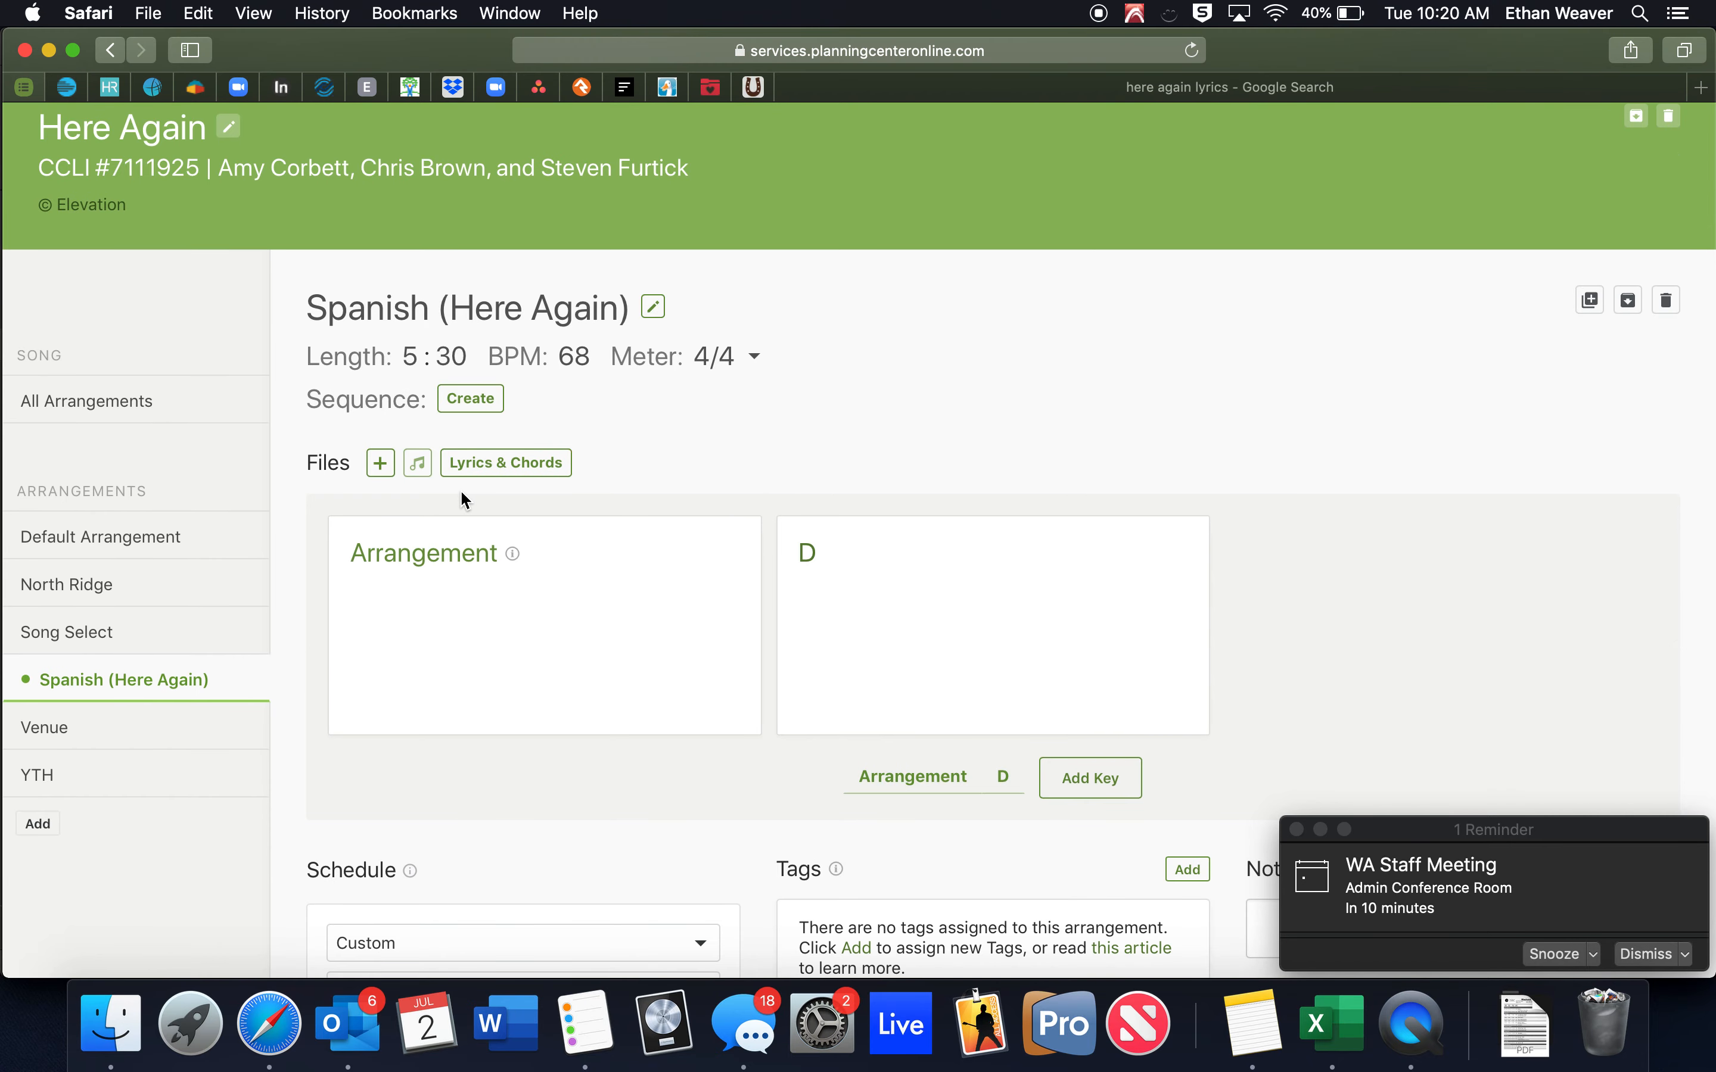
left_click(380, 463)
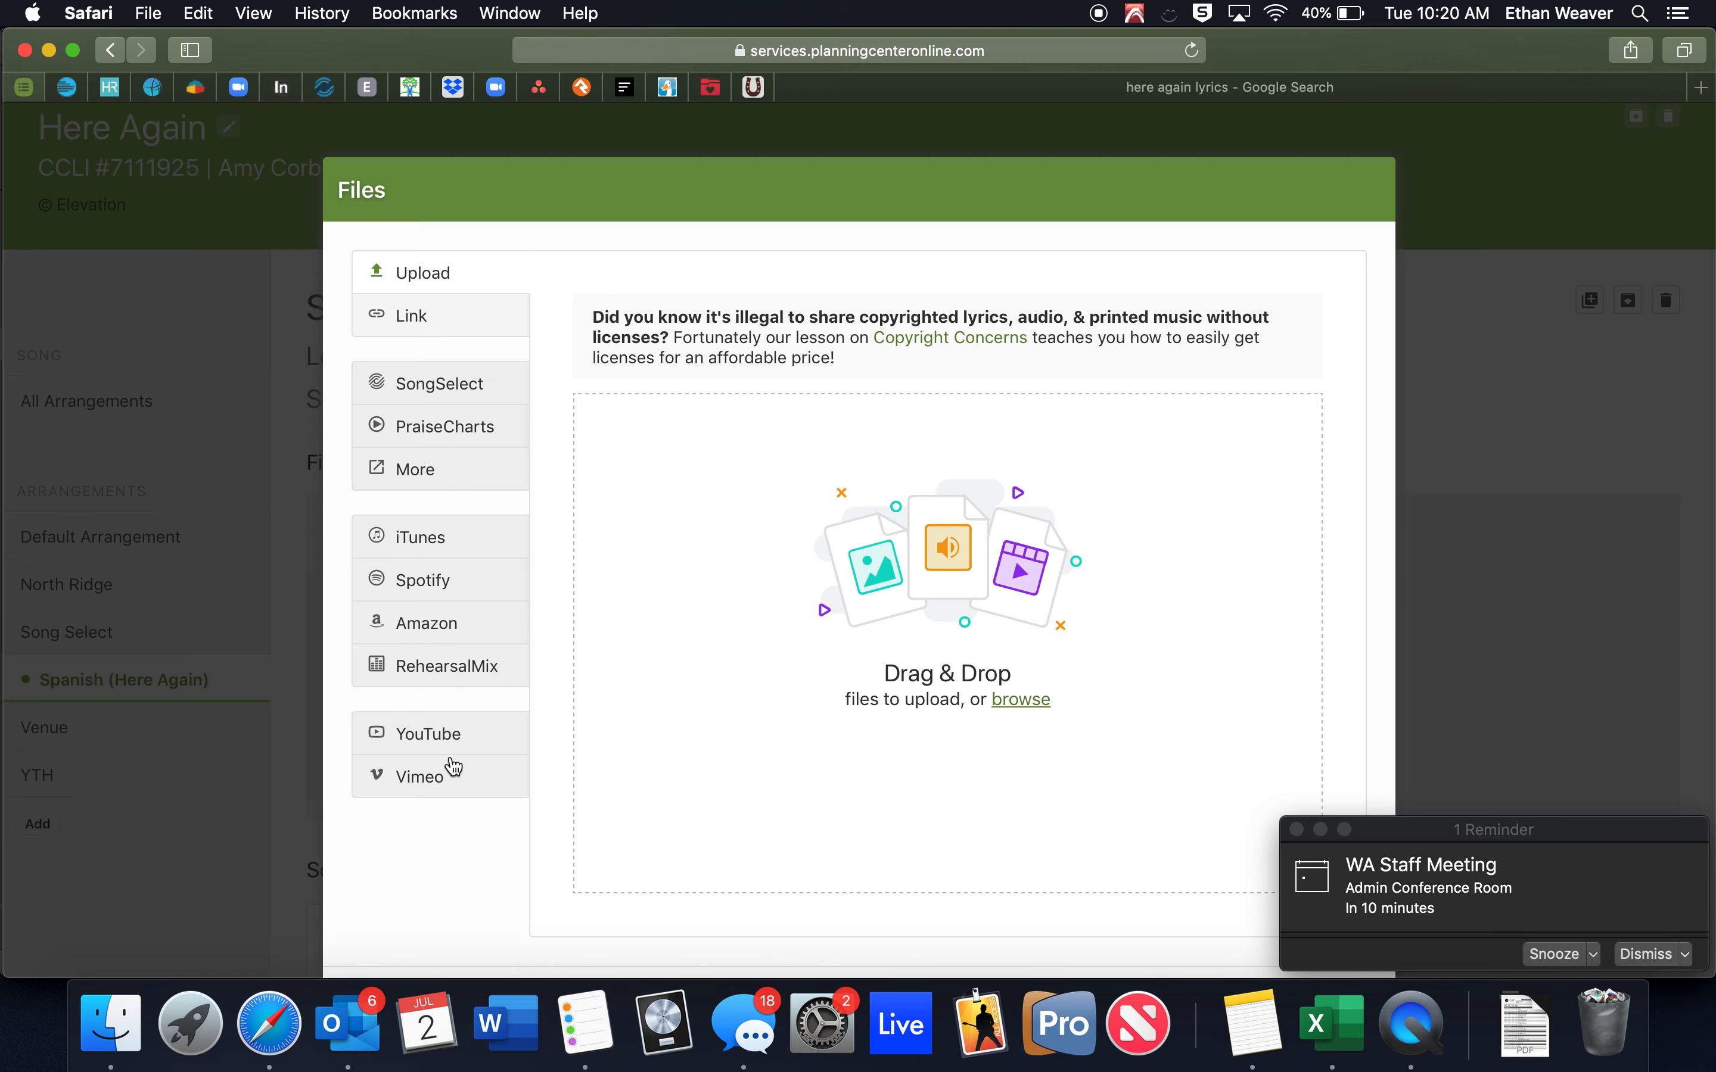
left_click(447, 730)
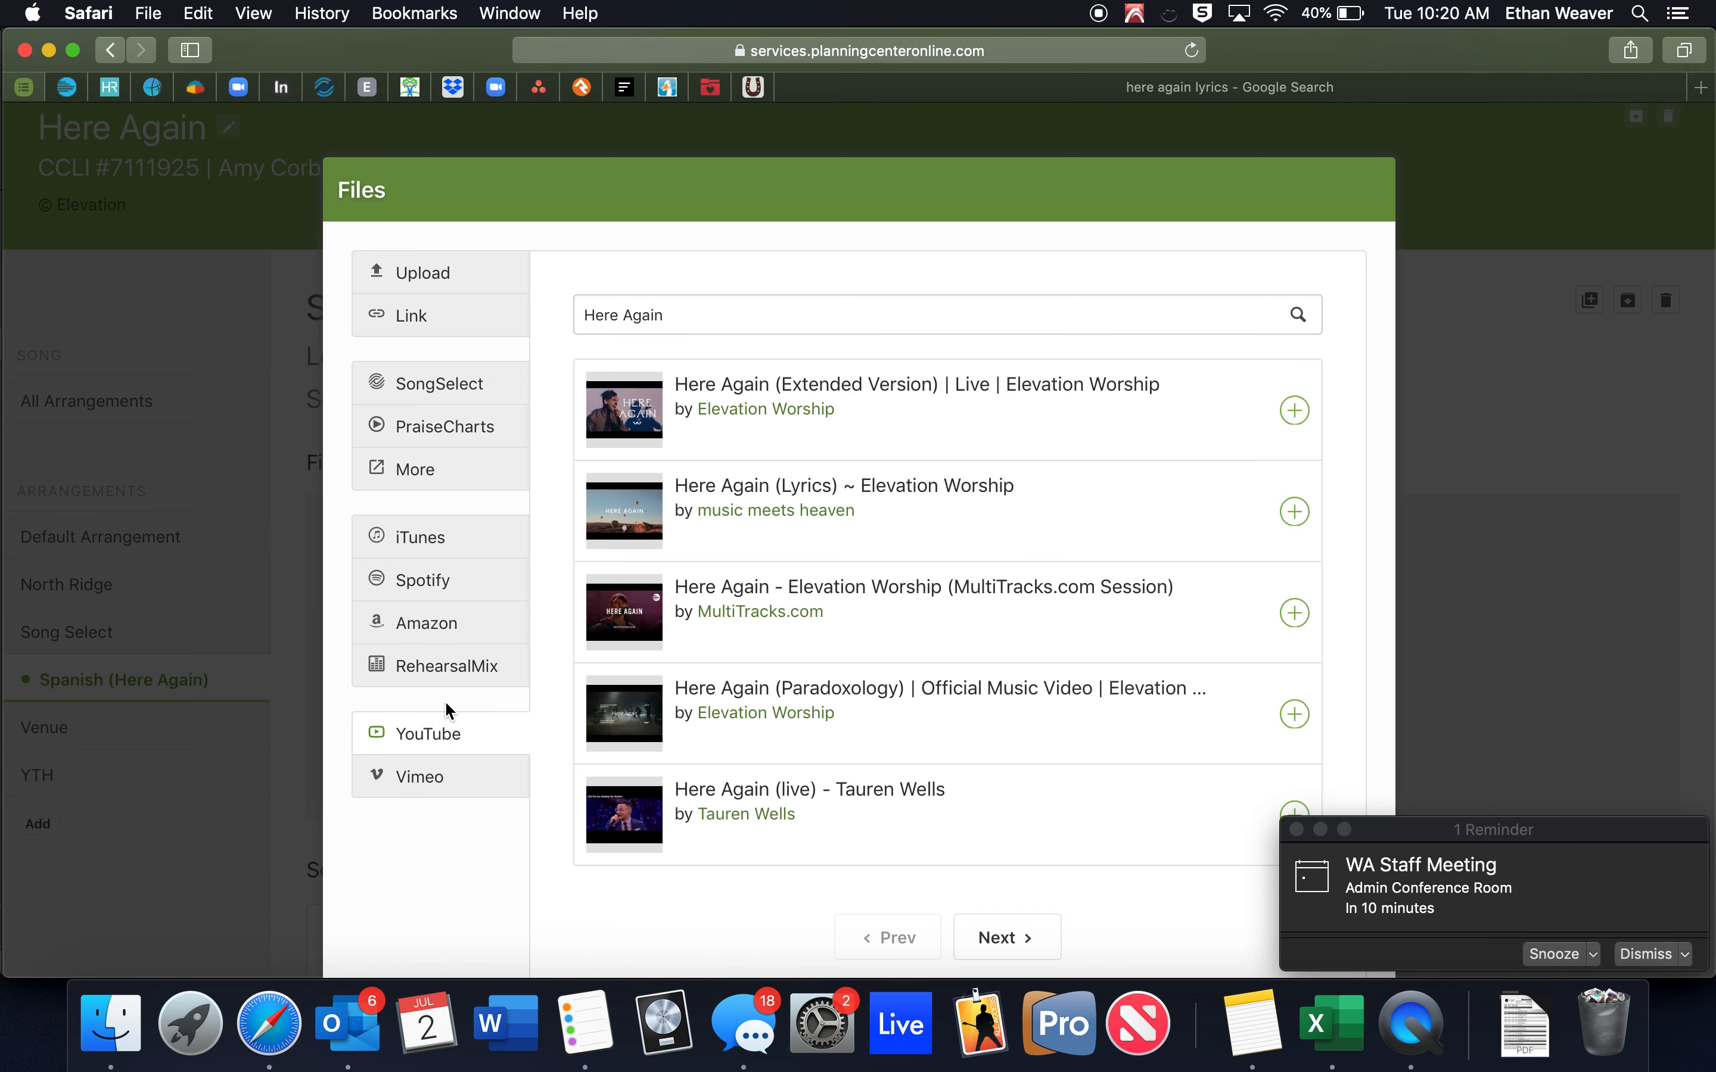
left_click(475, 322)
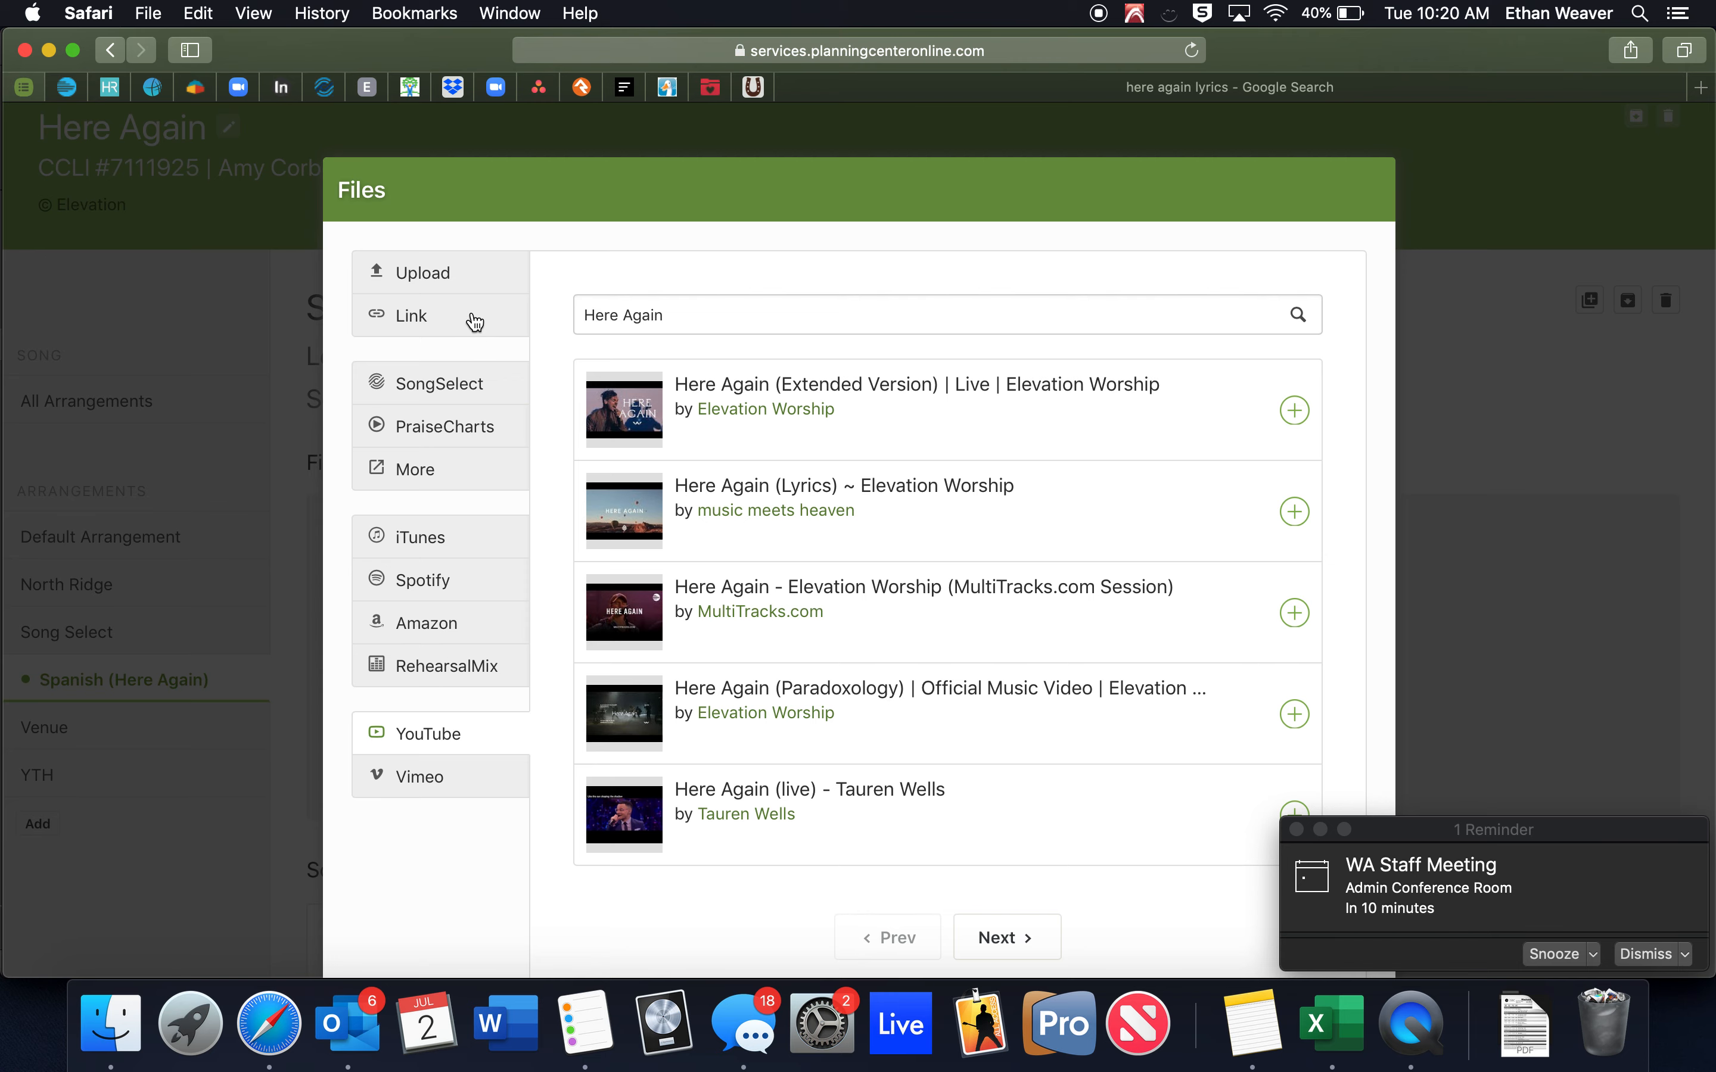
left_click(476, 394)
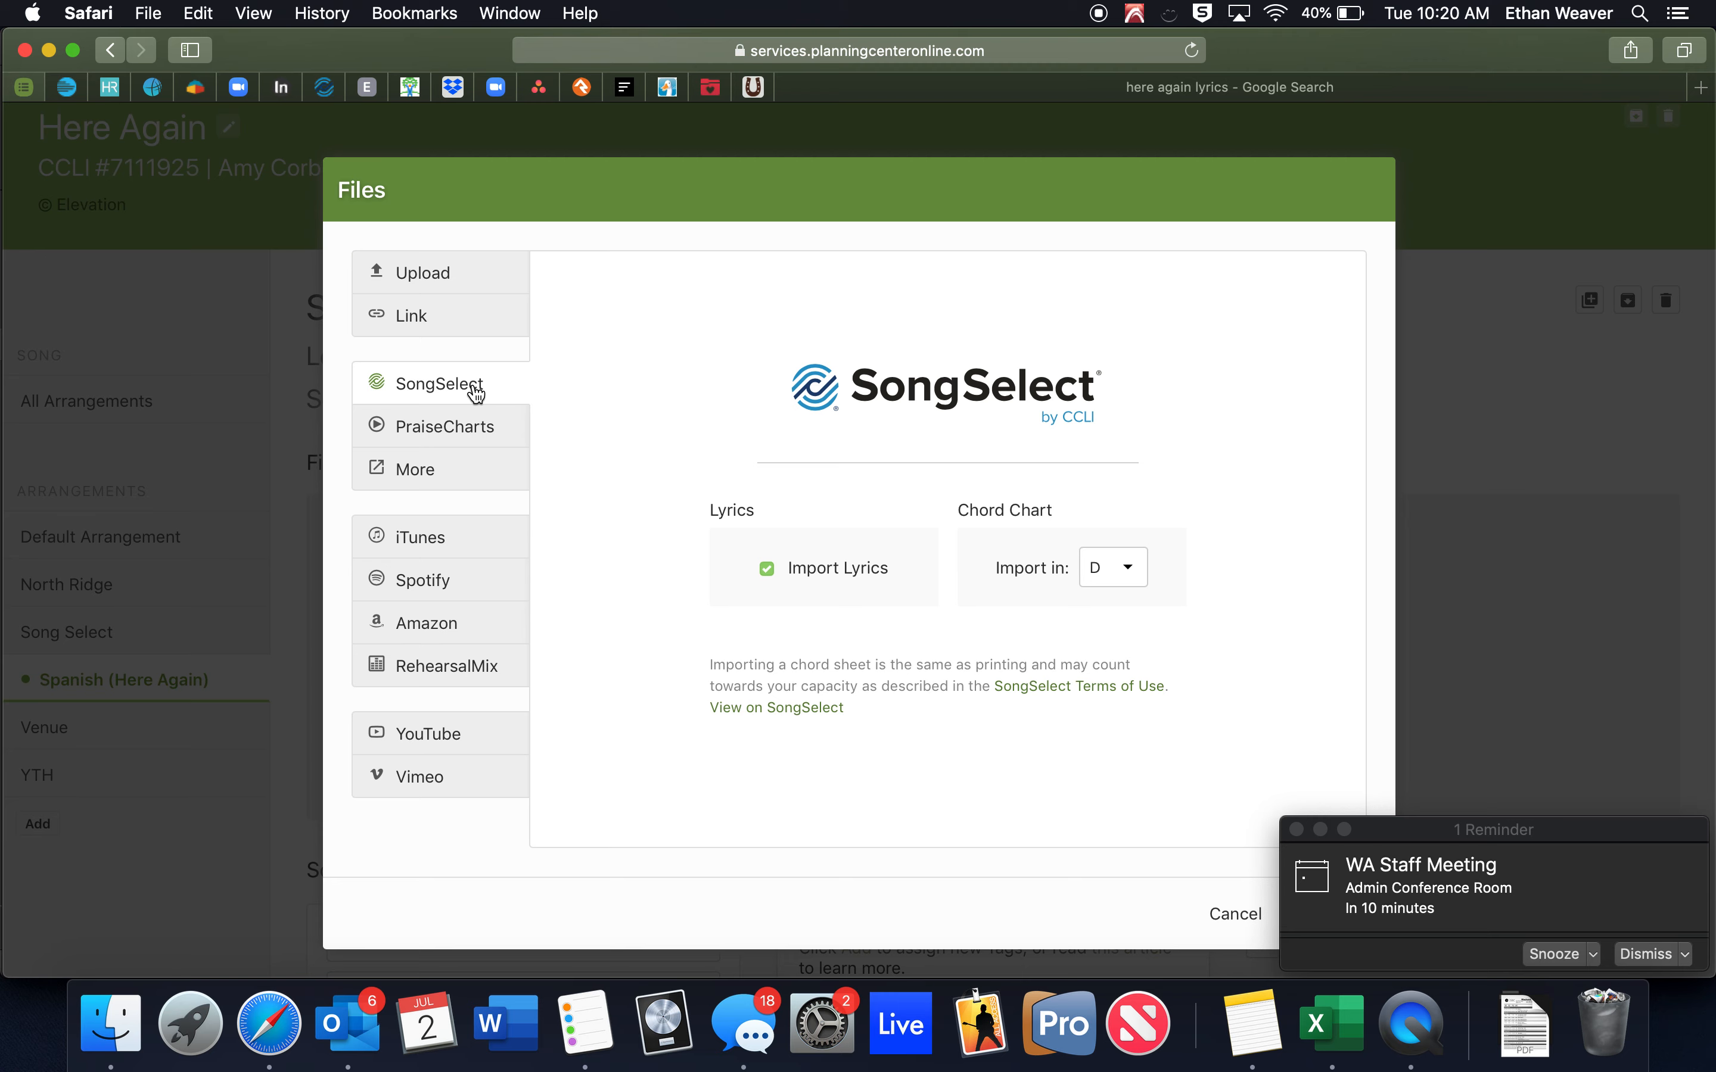
left_click(472, 431)
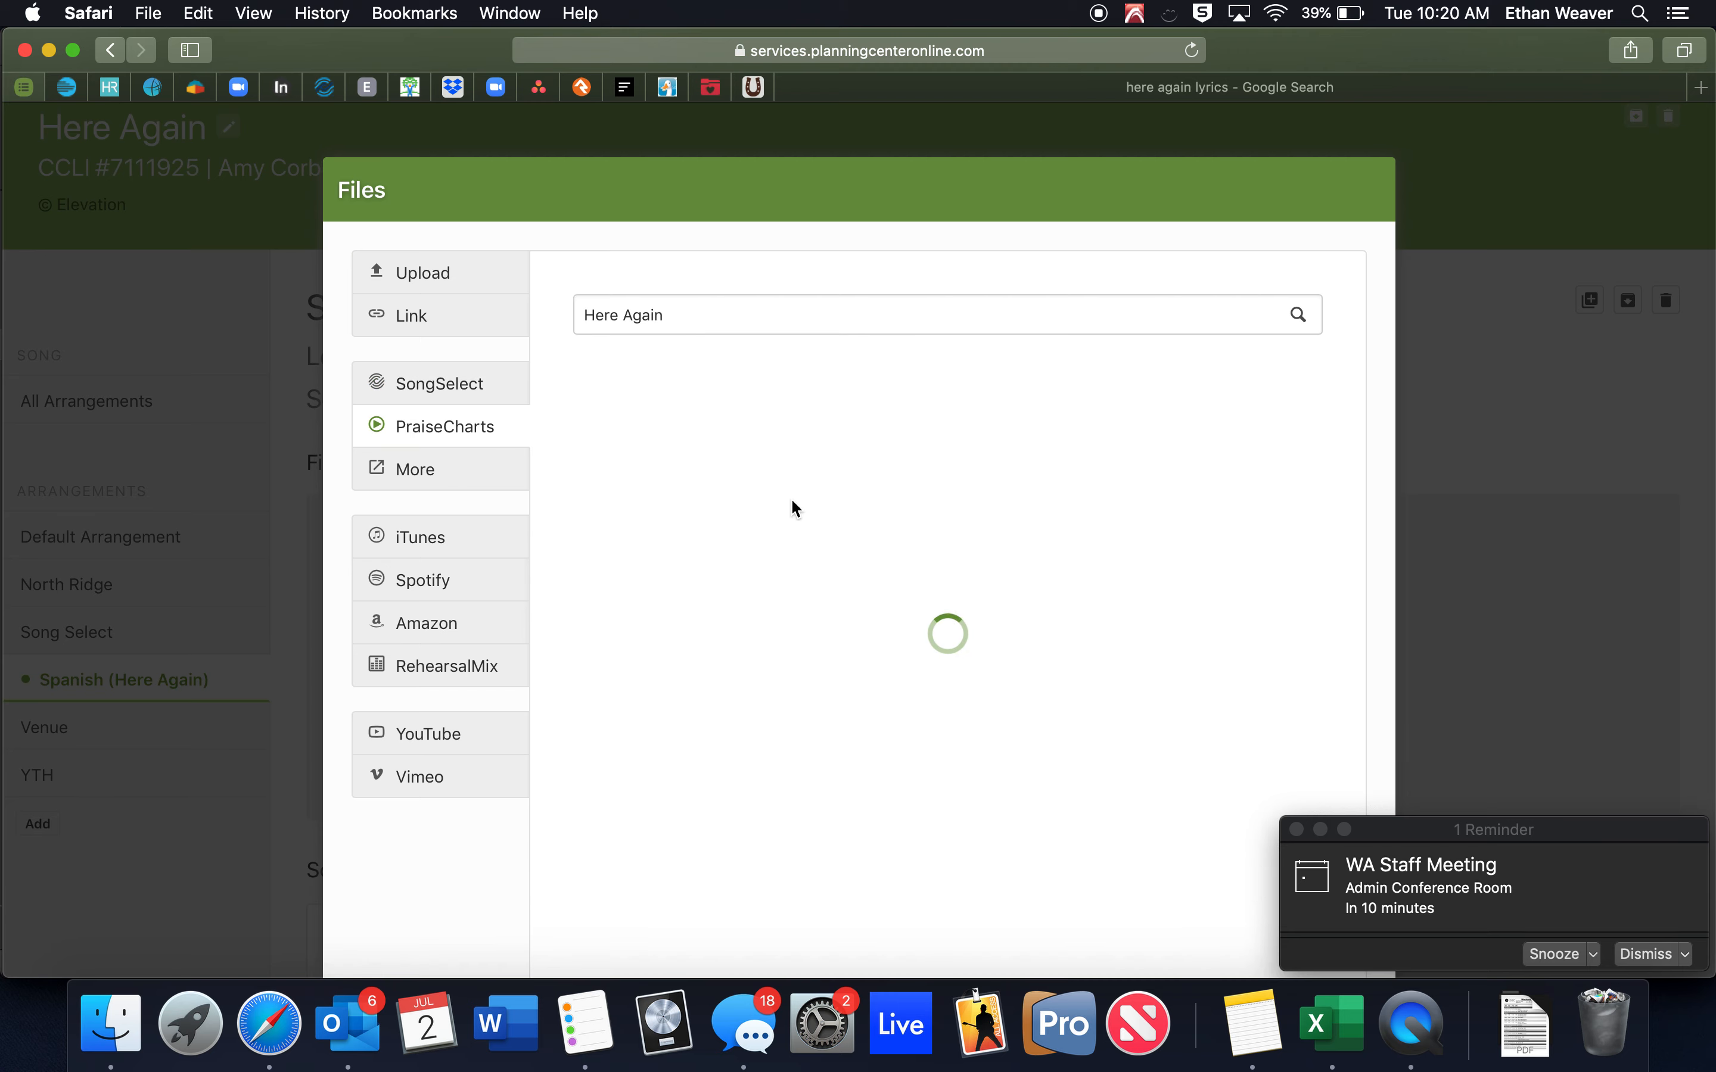
scroll(817, 628, "down", 4)
scroll(817, 628, "up", 4)
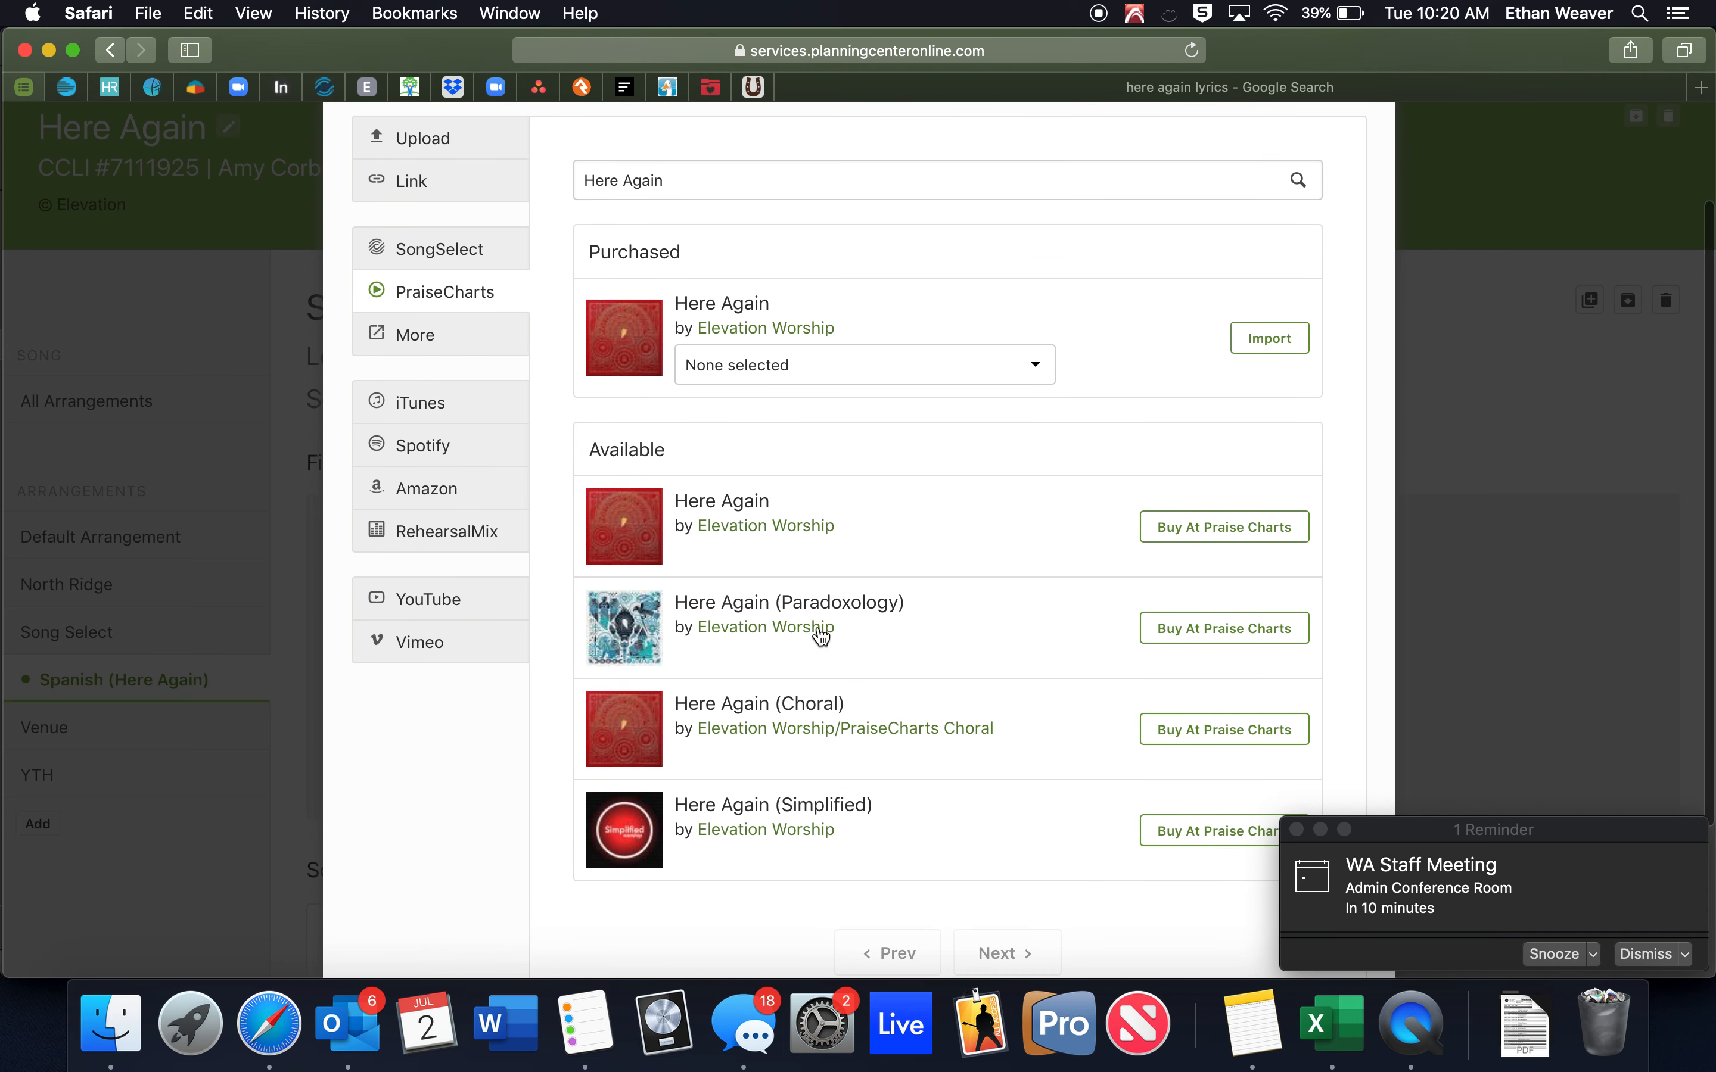
scroll(820, 636, "up", 1)
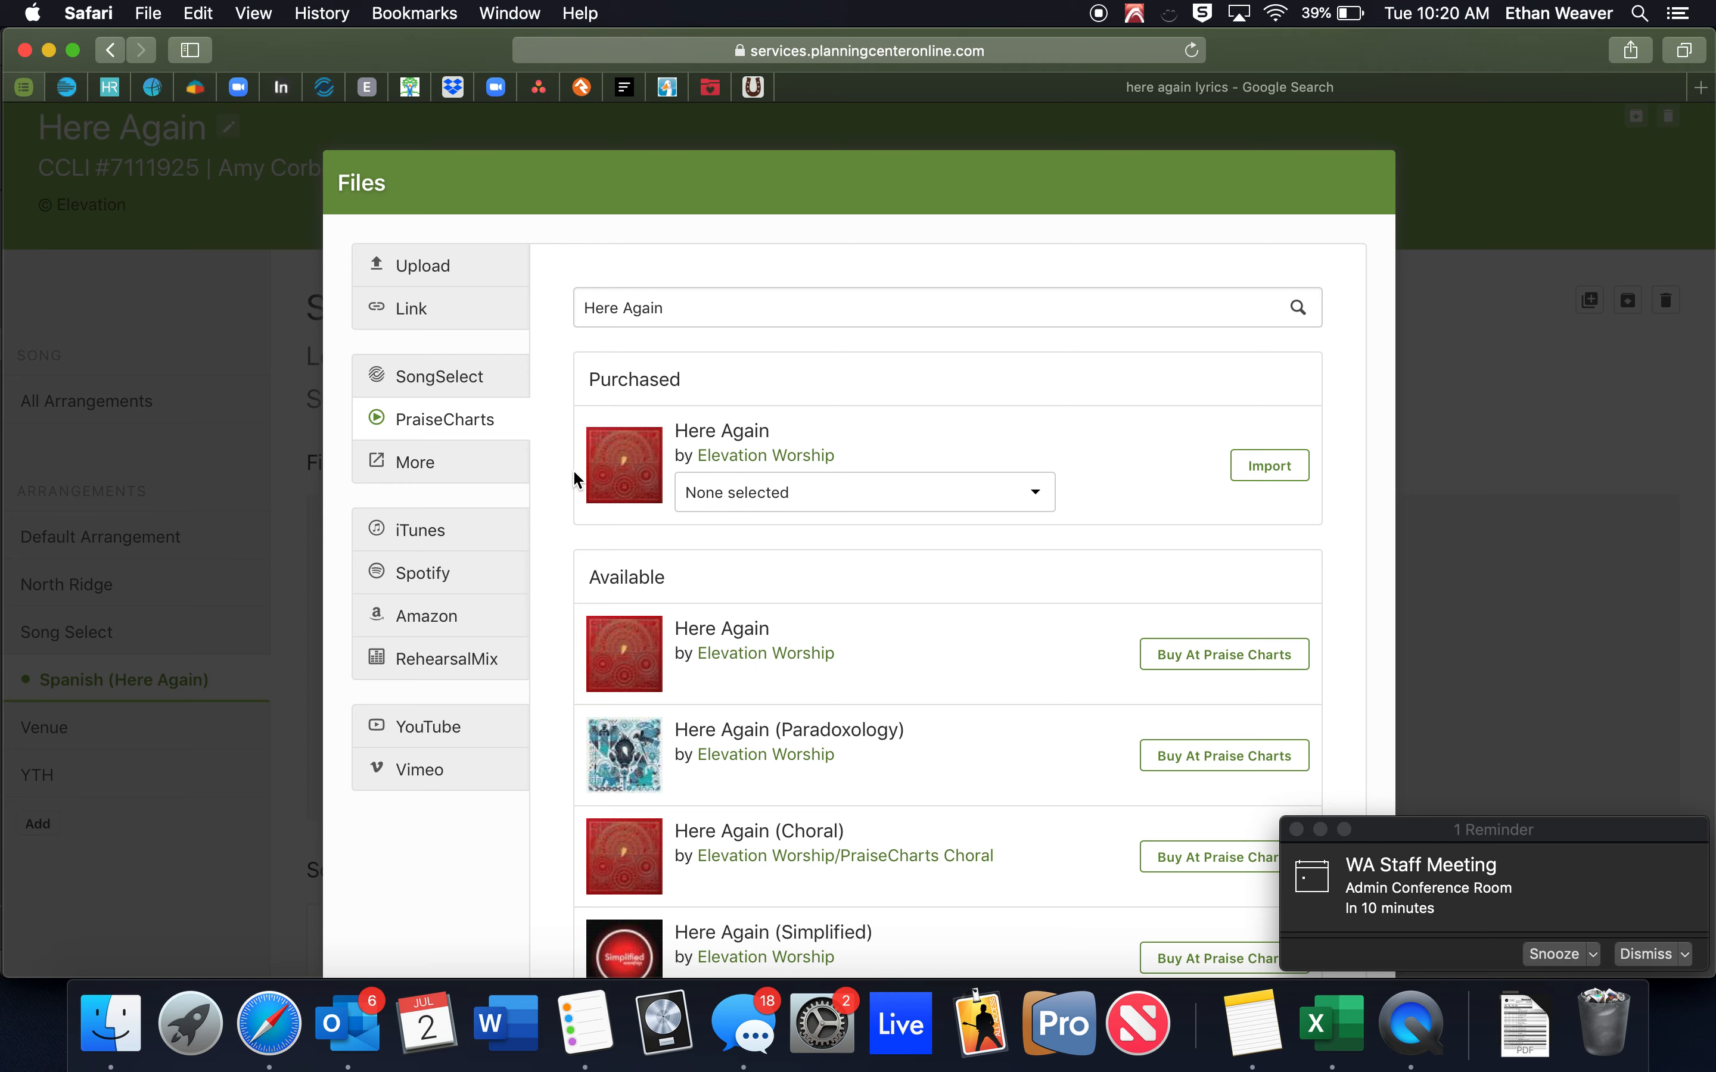
scroll(476, 367, "up", 1)
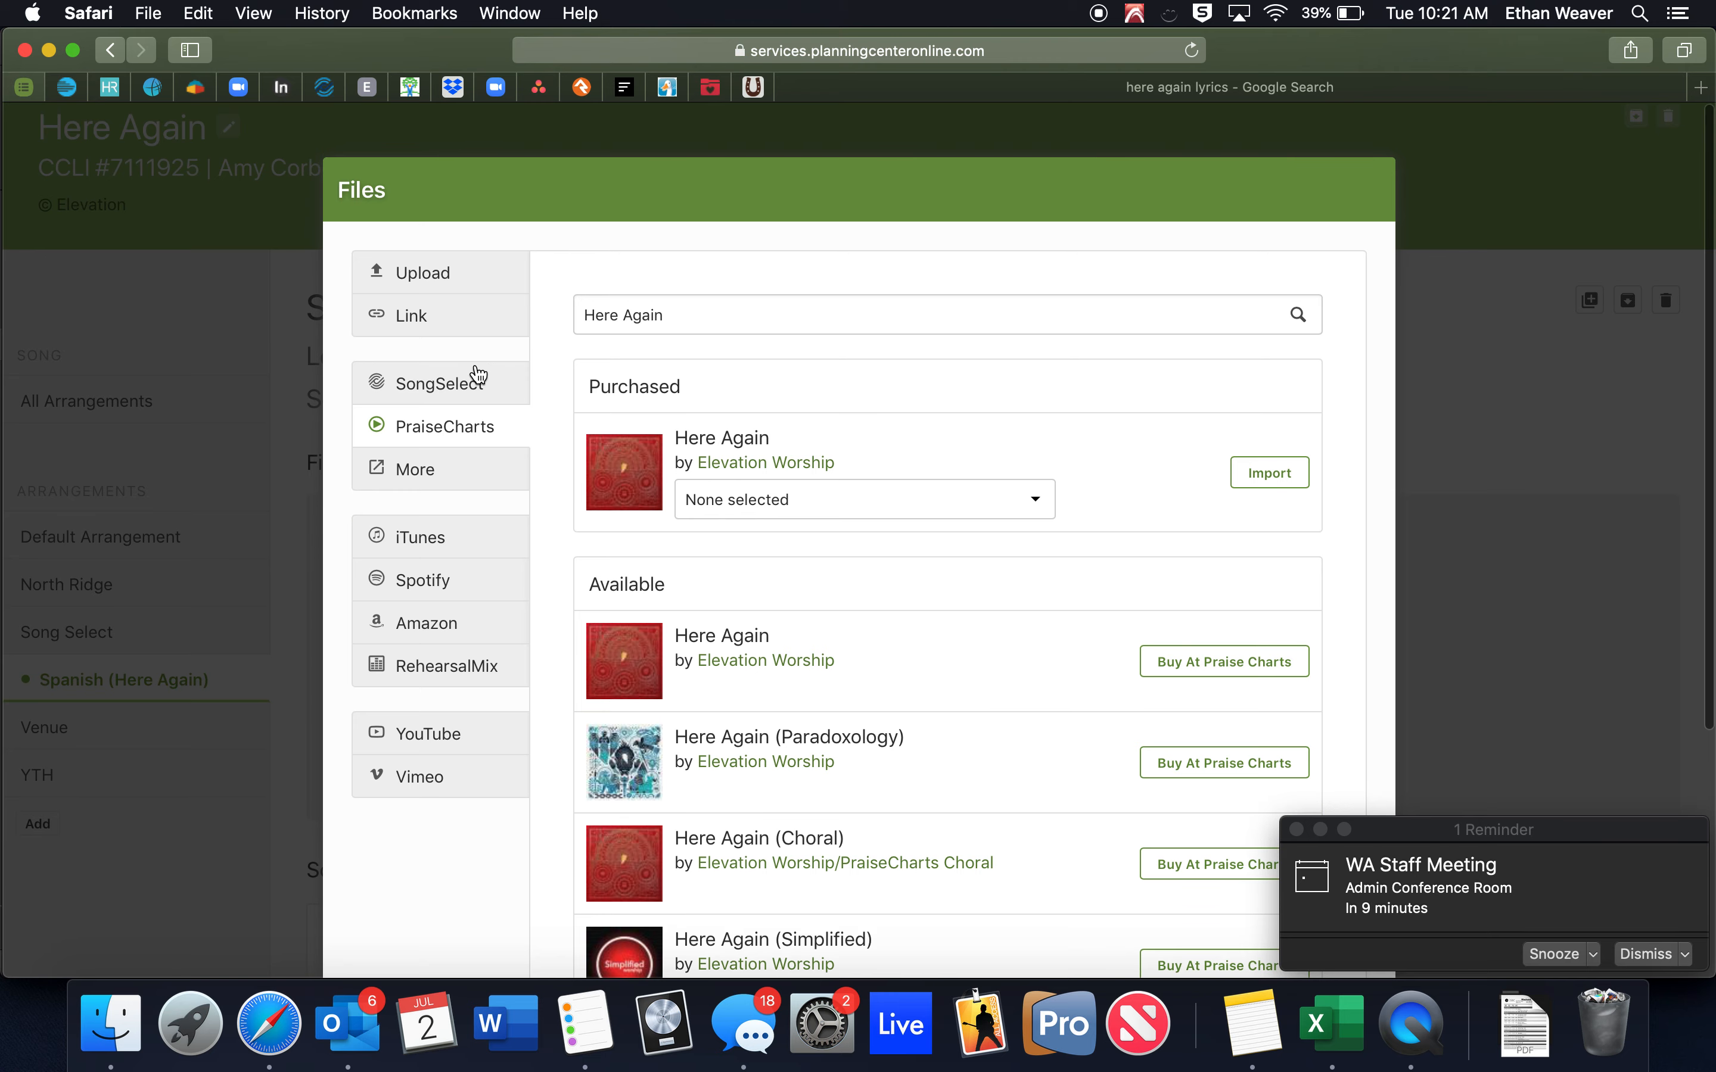
left_click(479, 376)
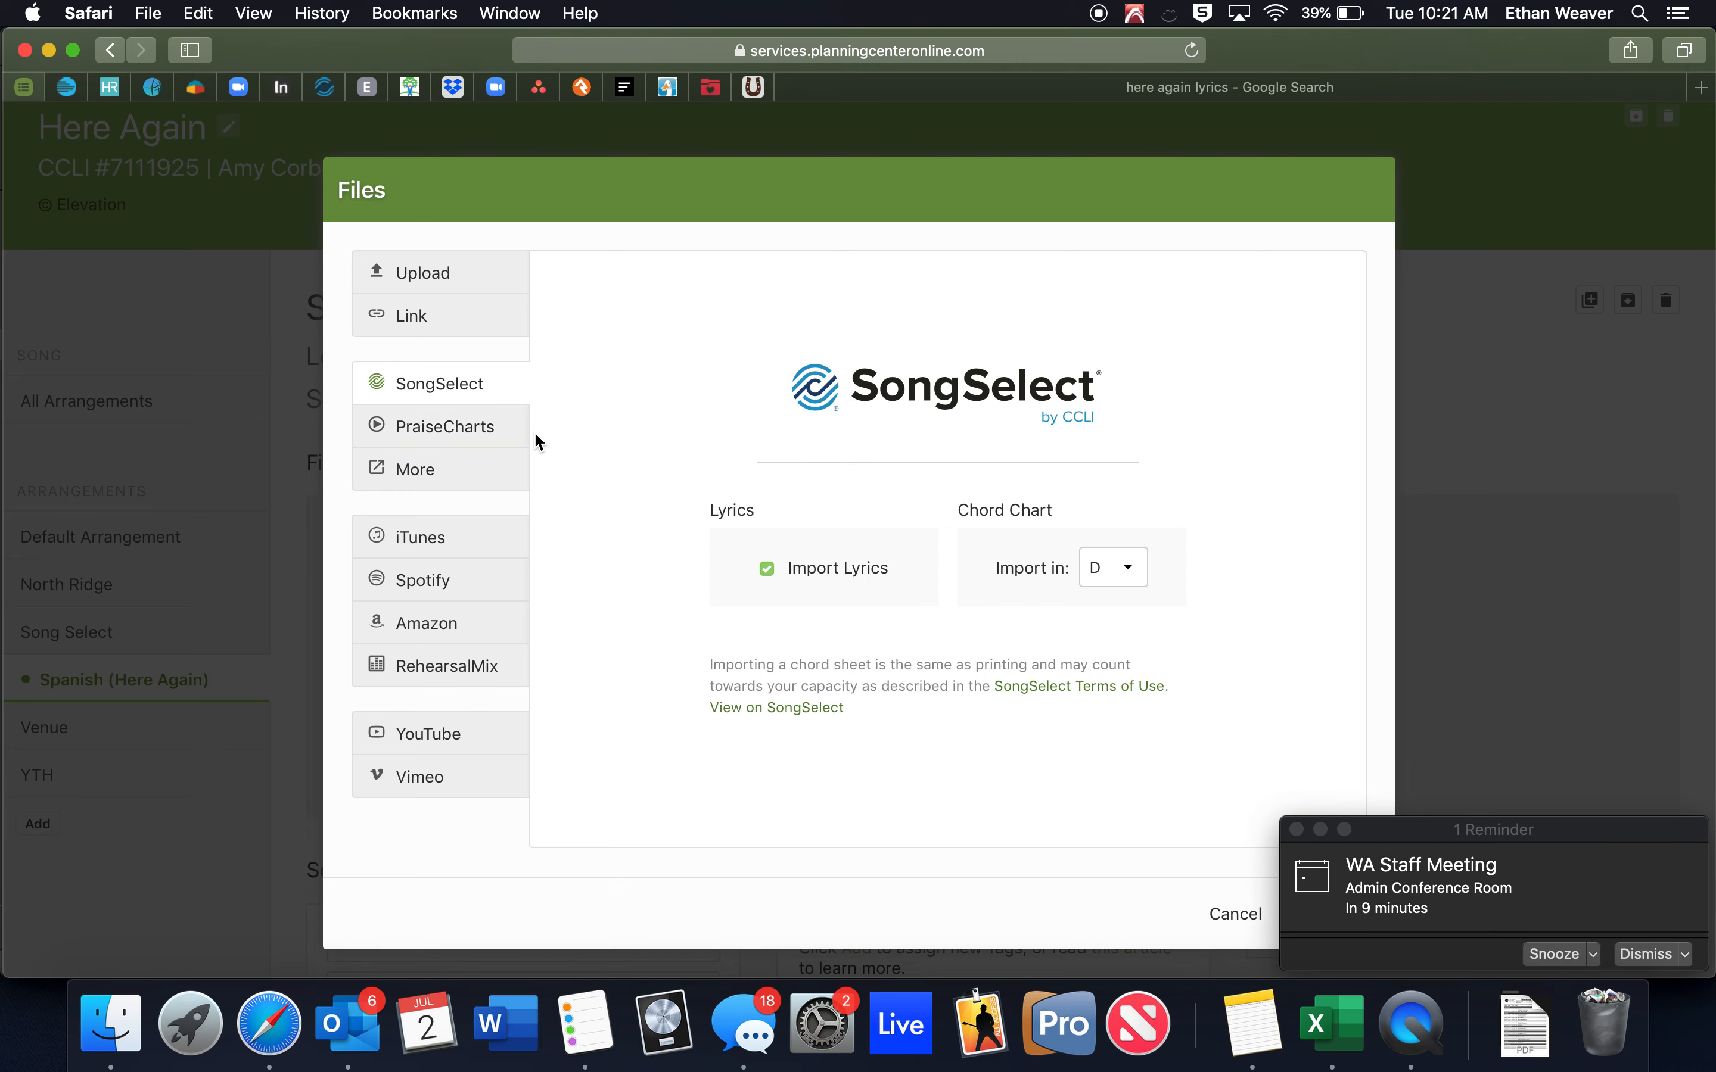
scroll(598, 521, "down", 1)
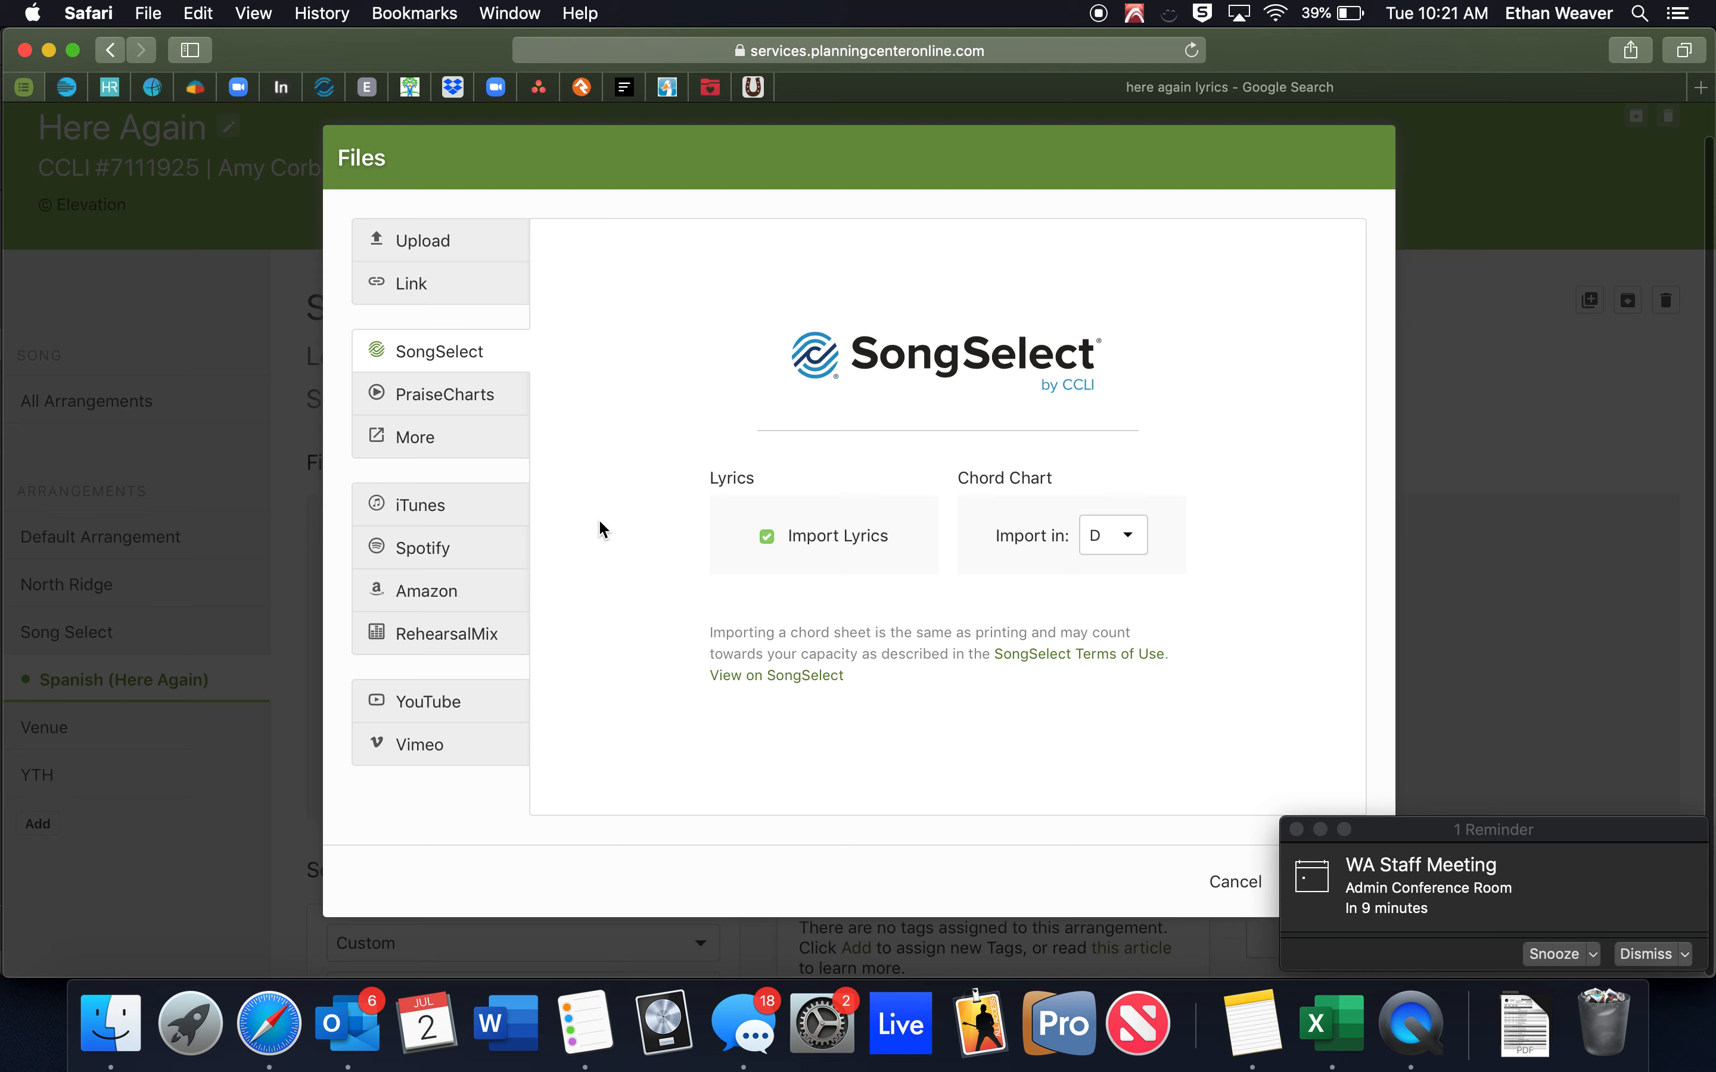
left_click(1217, 890)
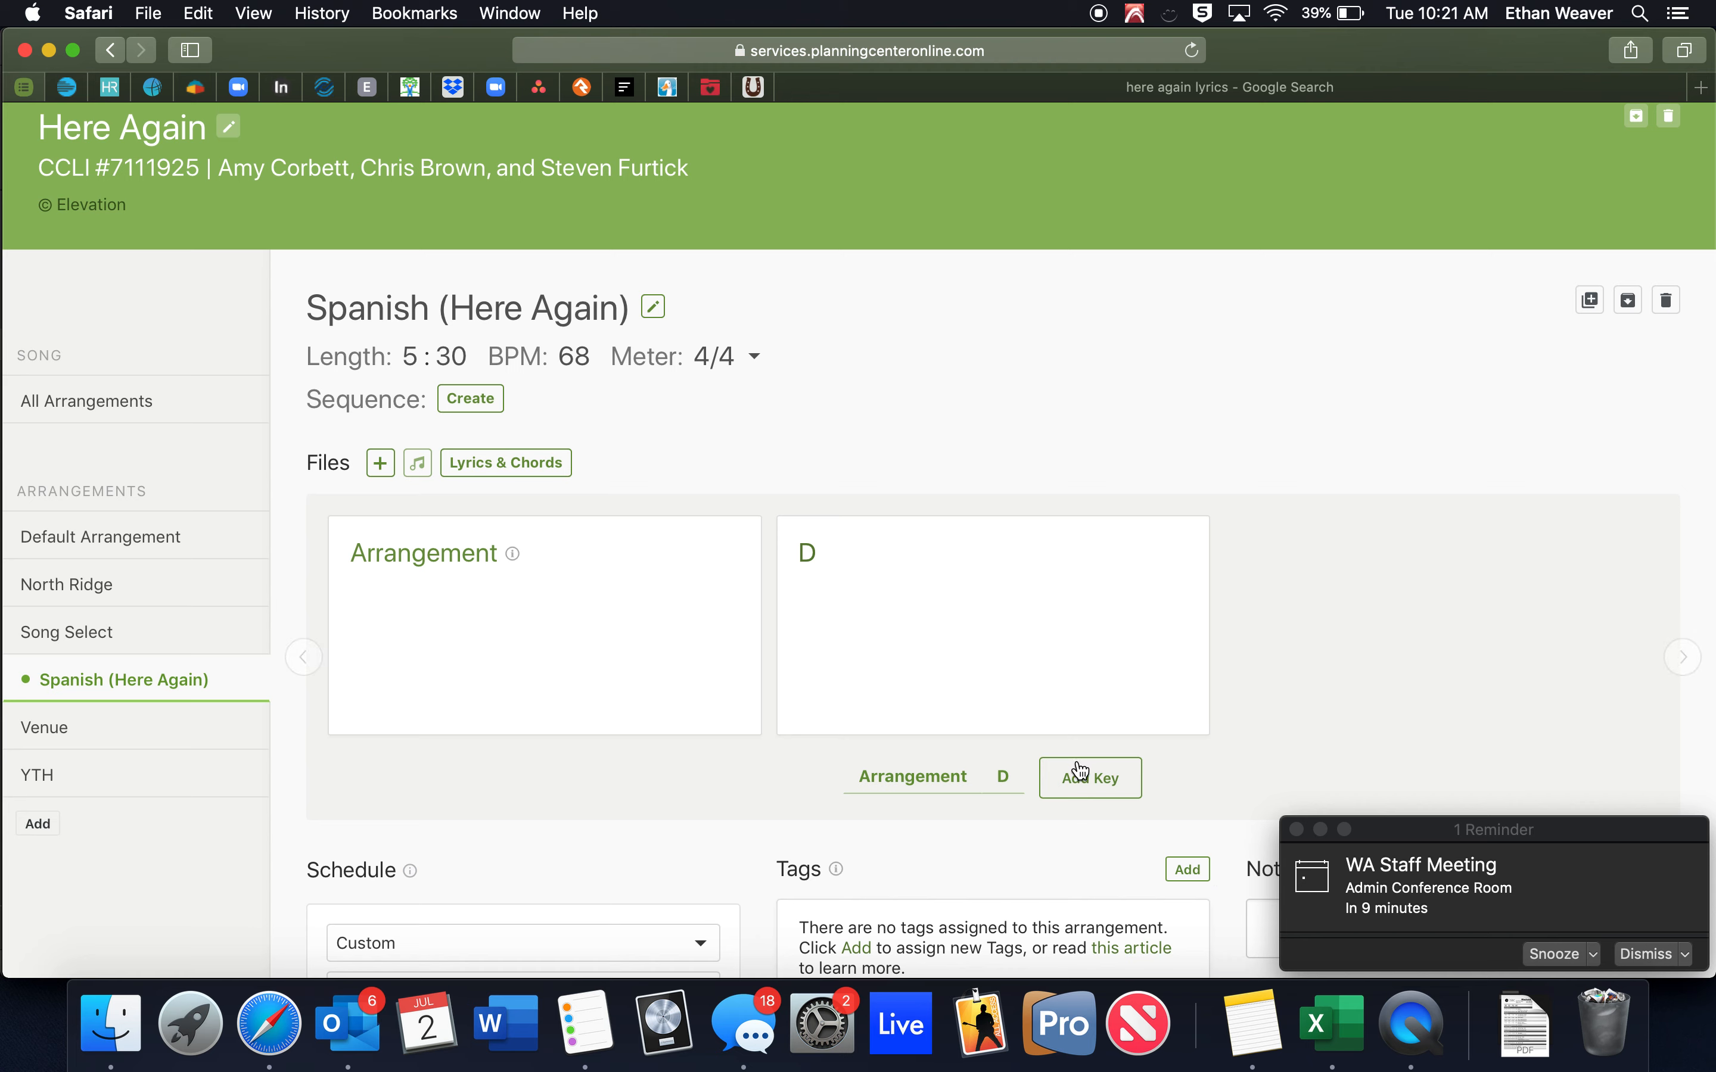
Try a second key of C with alternate G (Capo 5), then cancel without saving it.
left_click(1093, 778)
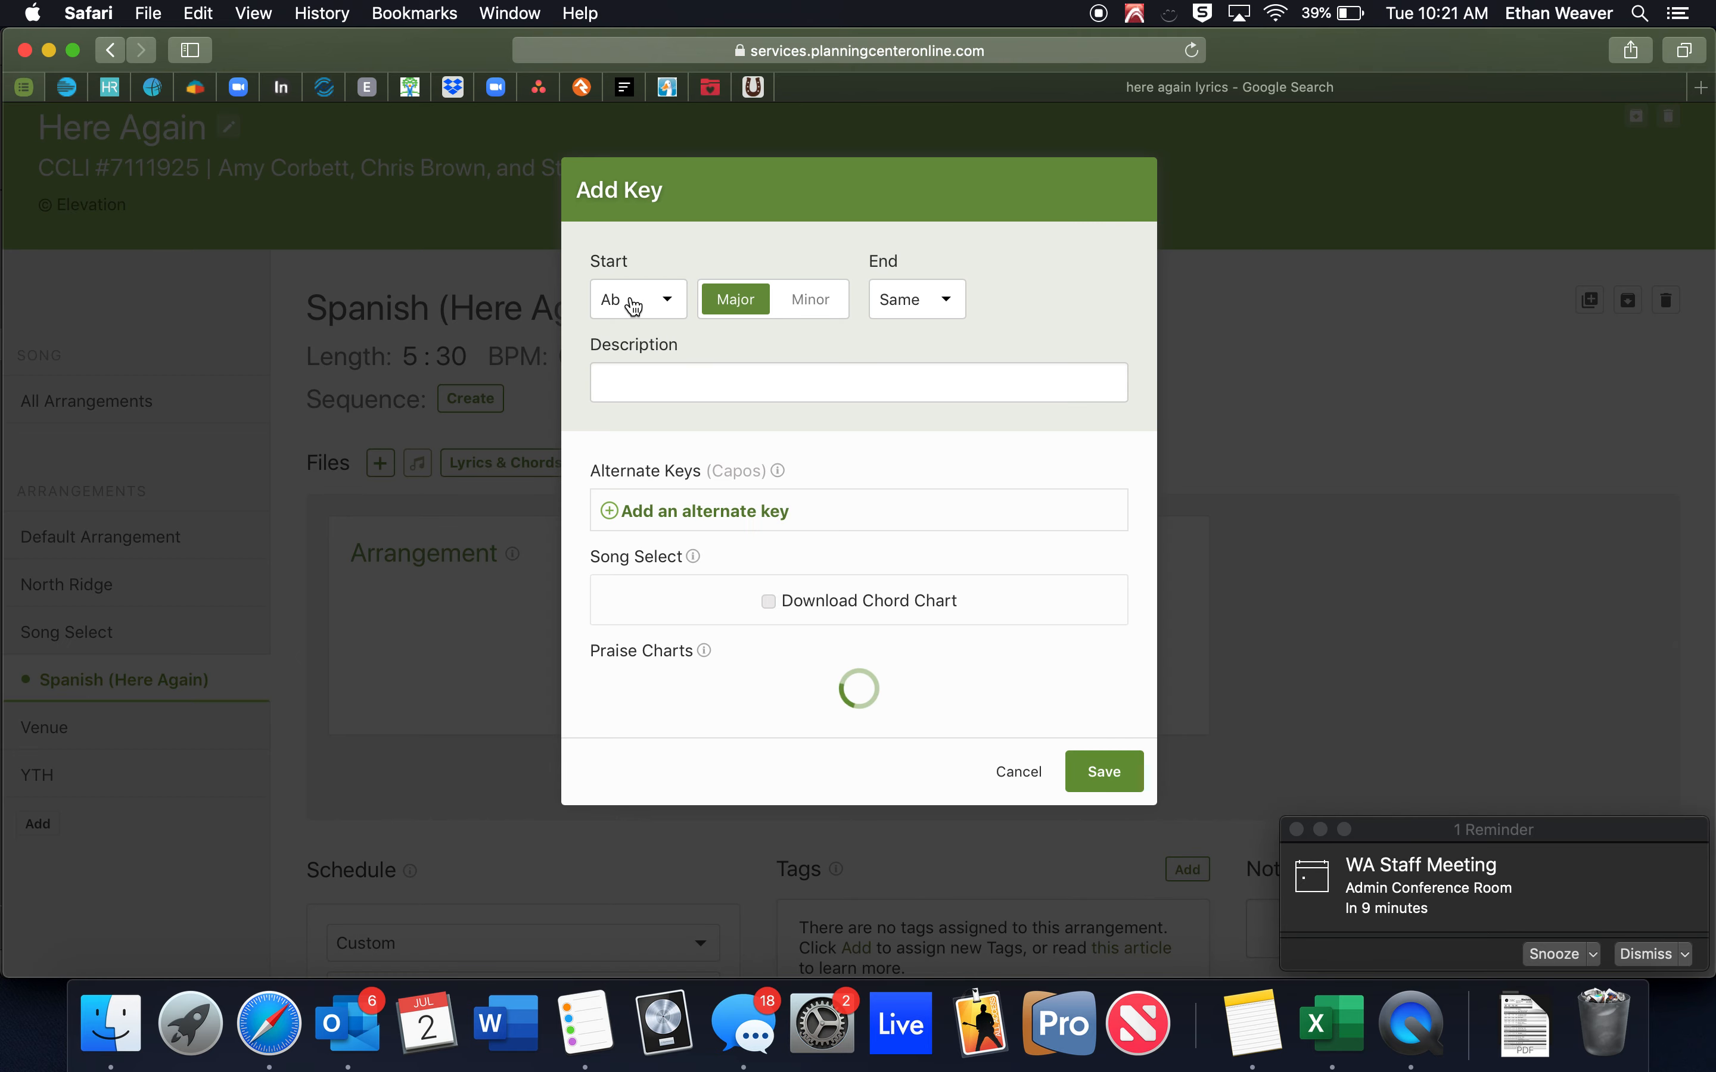
left_click(634, 305)
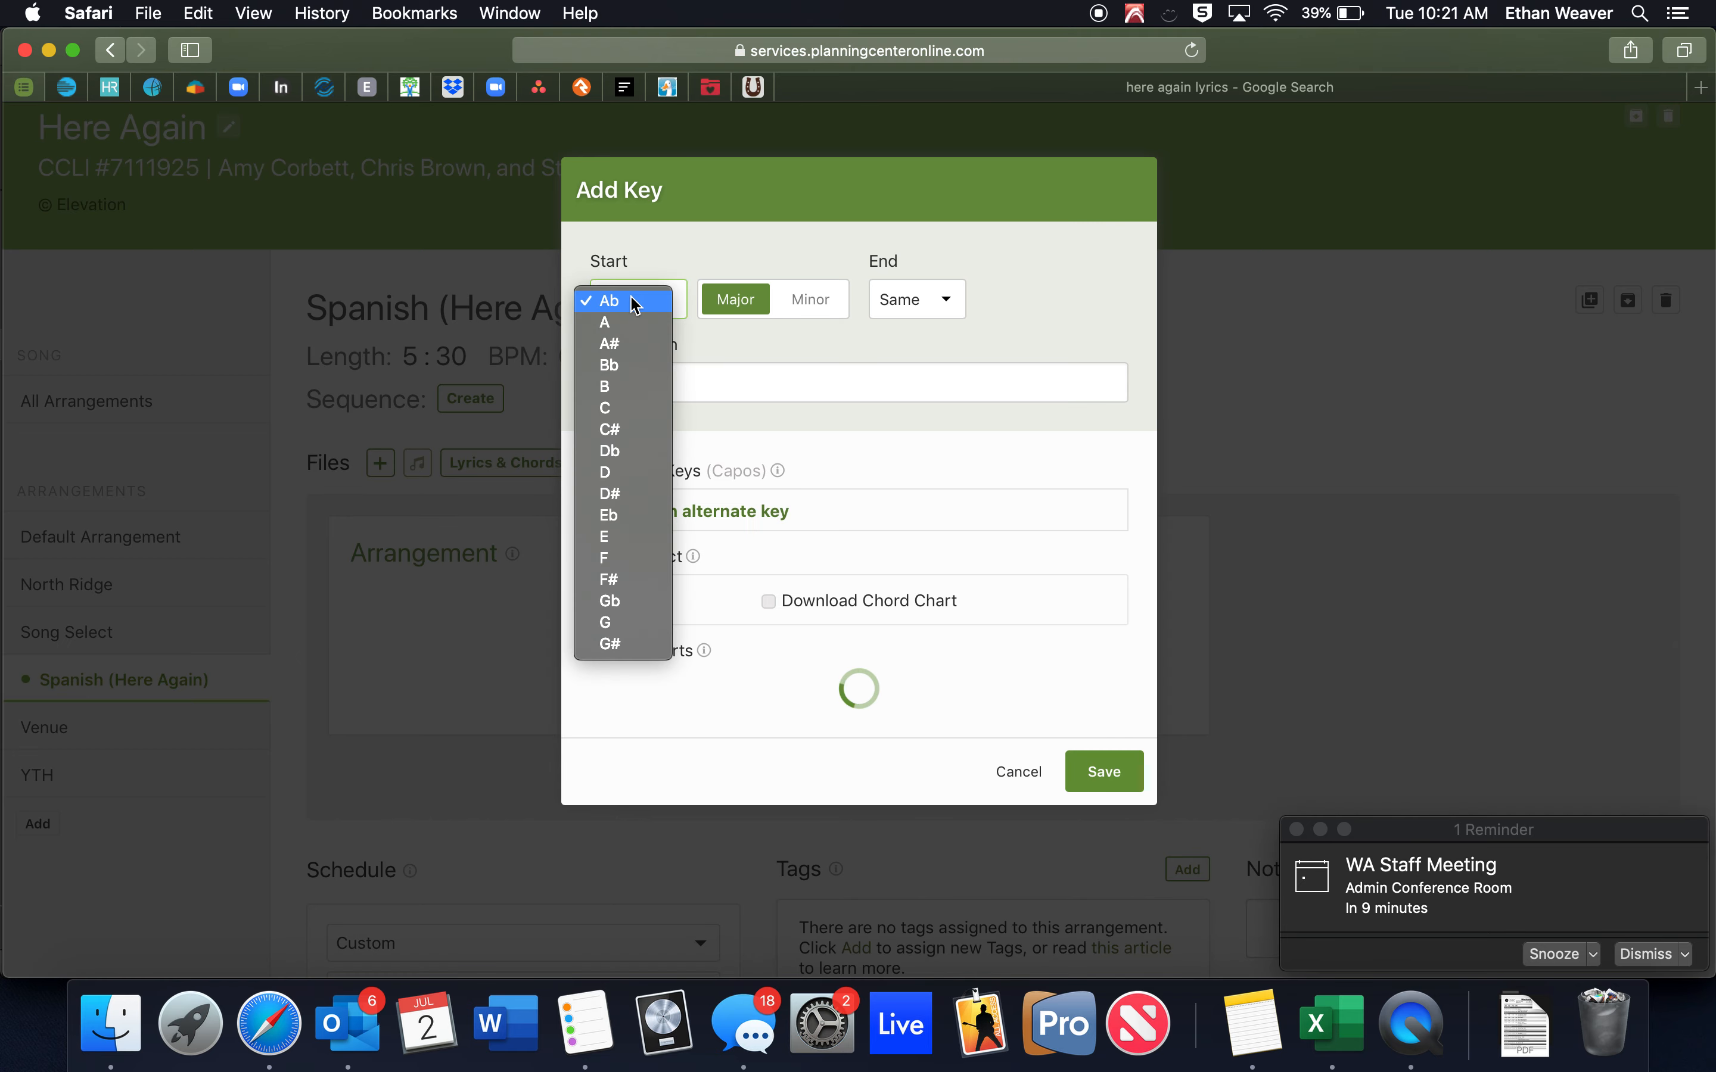
left_click(632, 409)
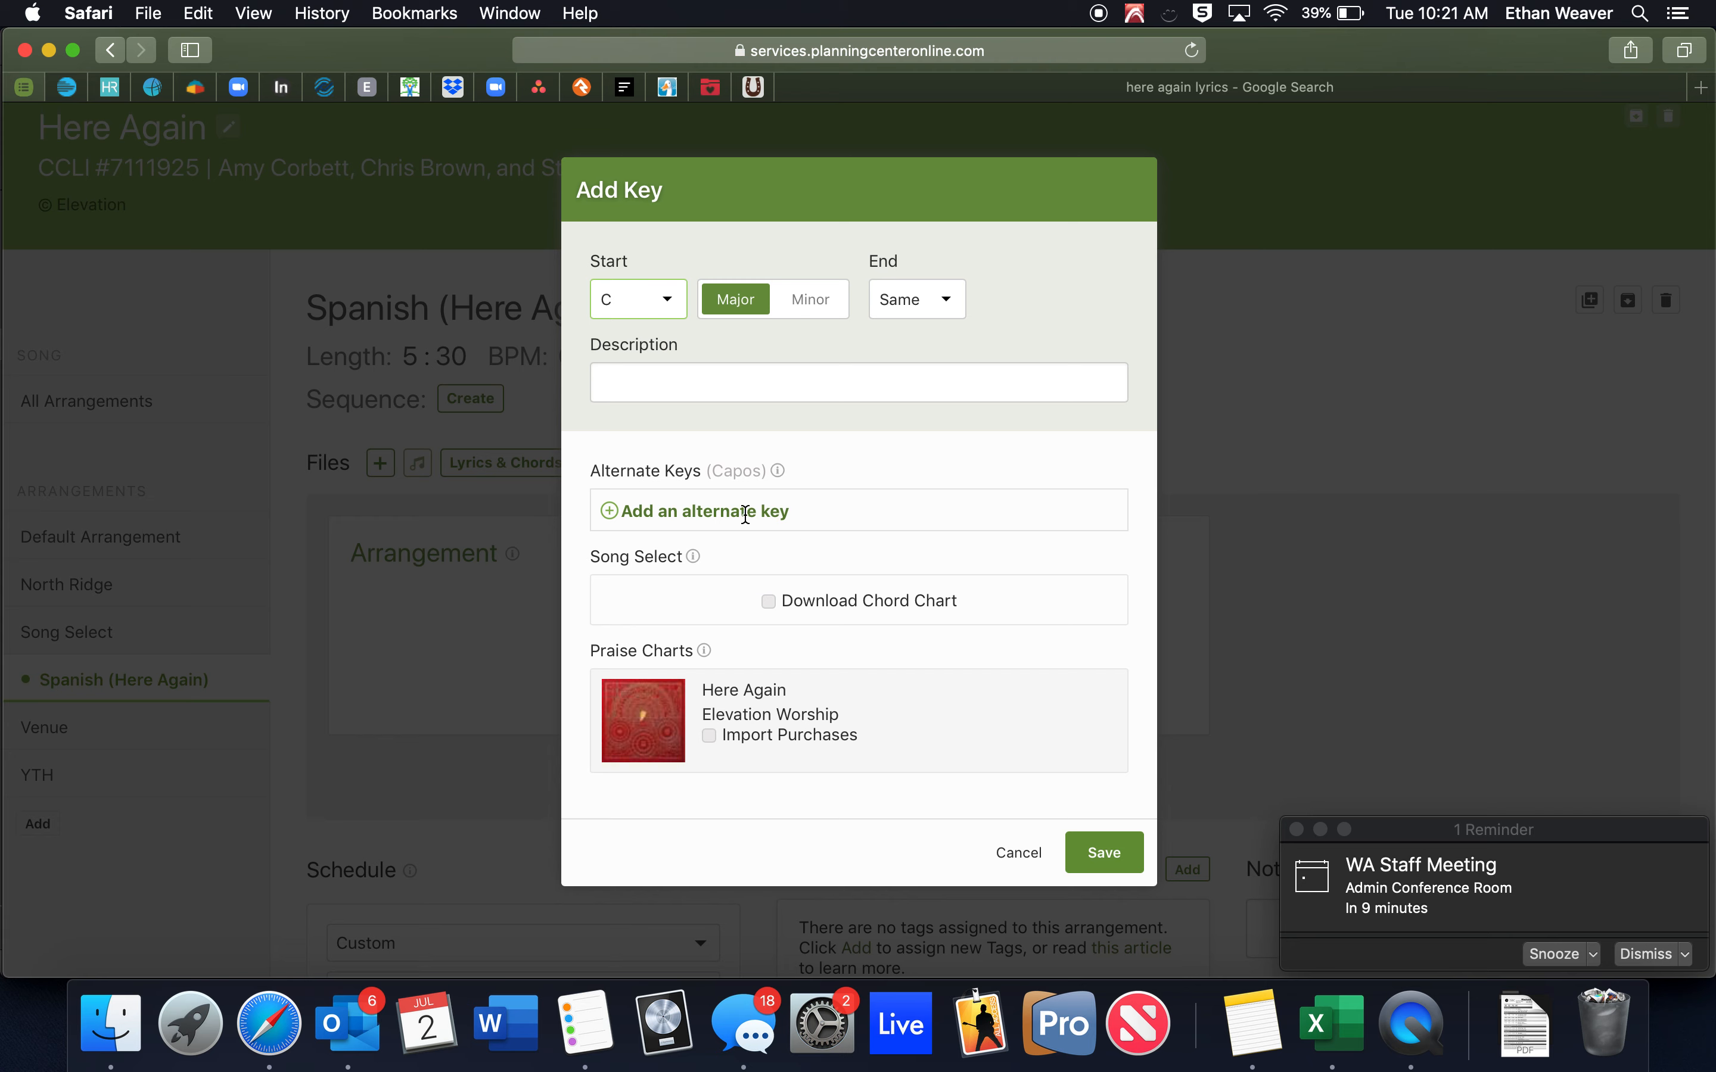
left_click(613, 510)
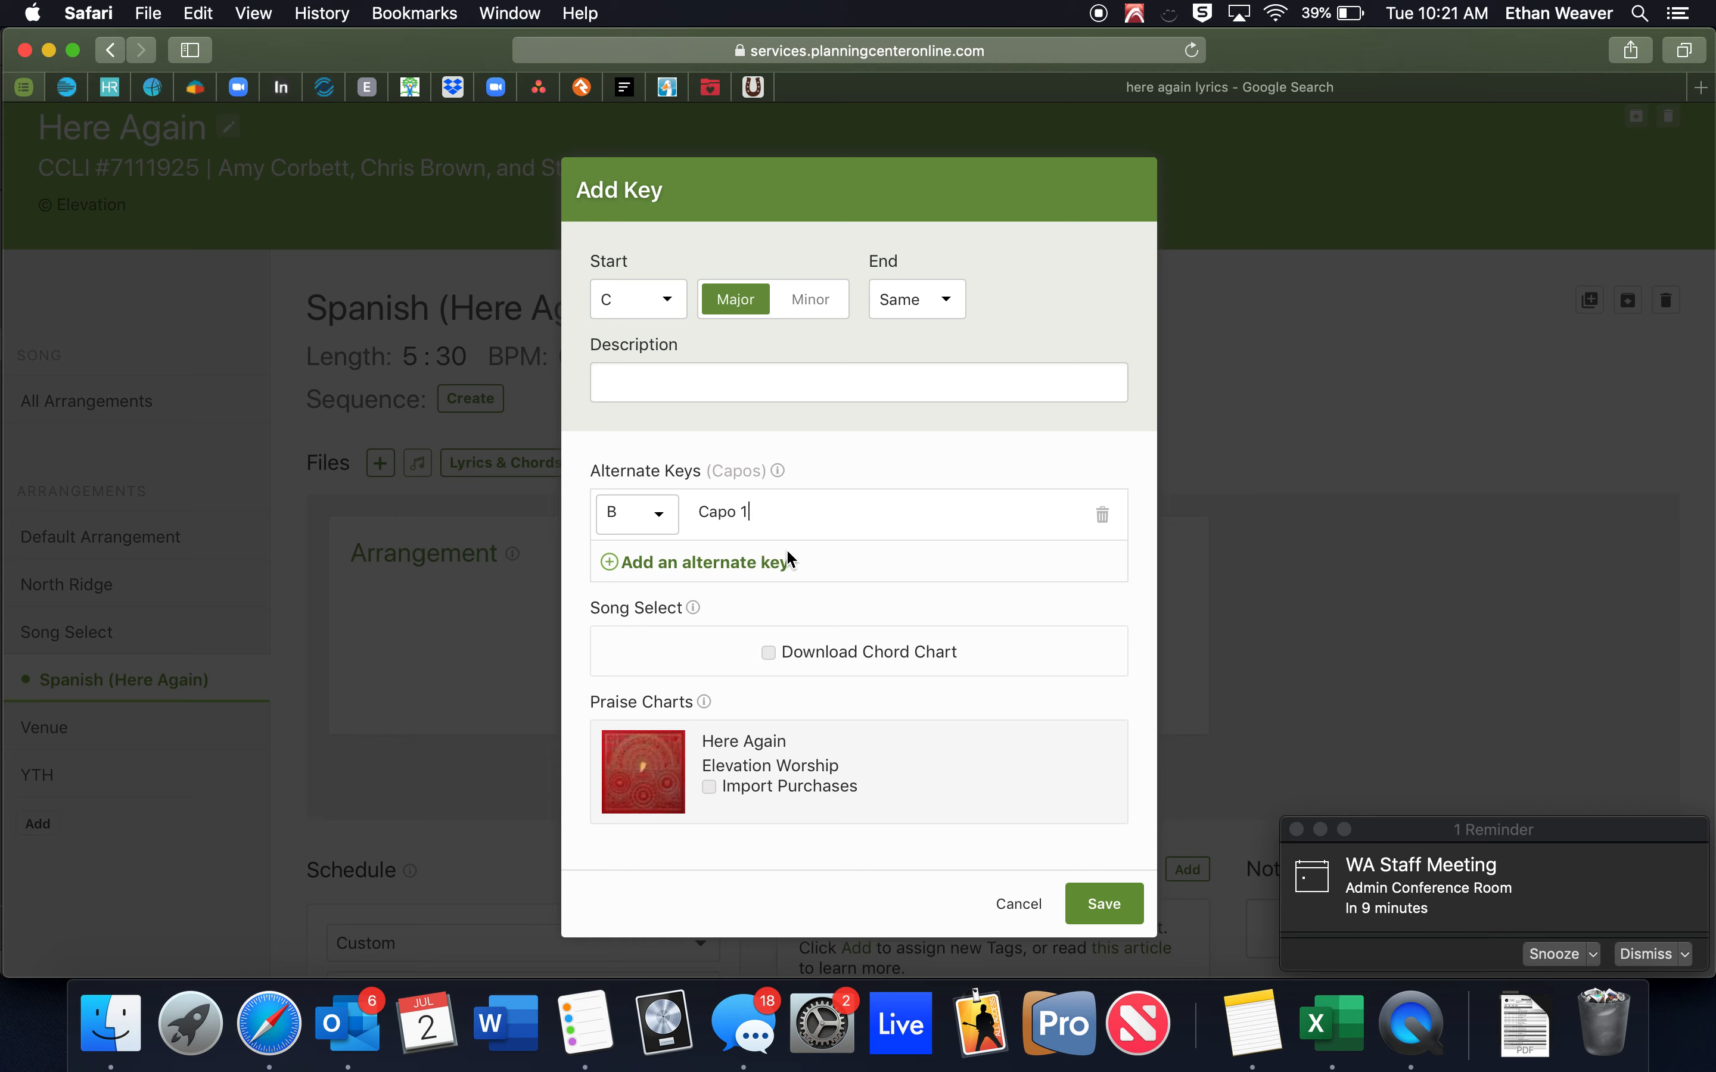
left_click(640, 524)
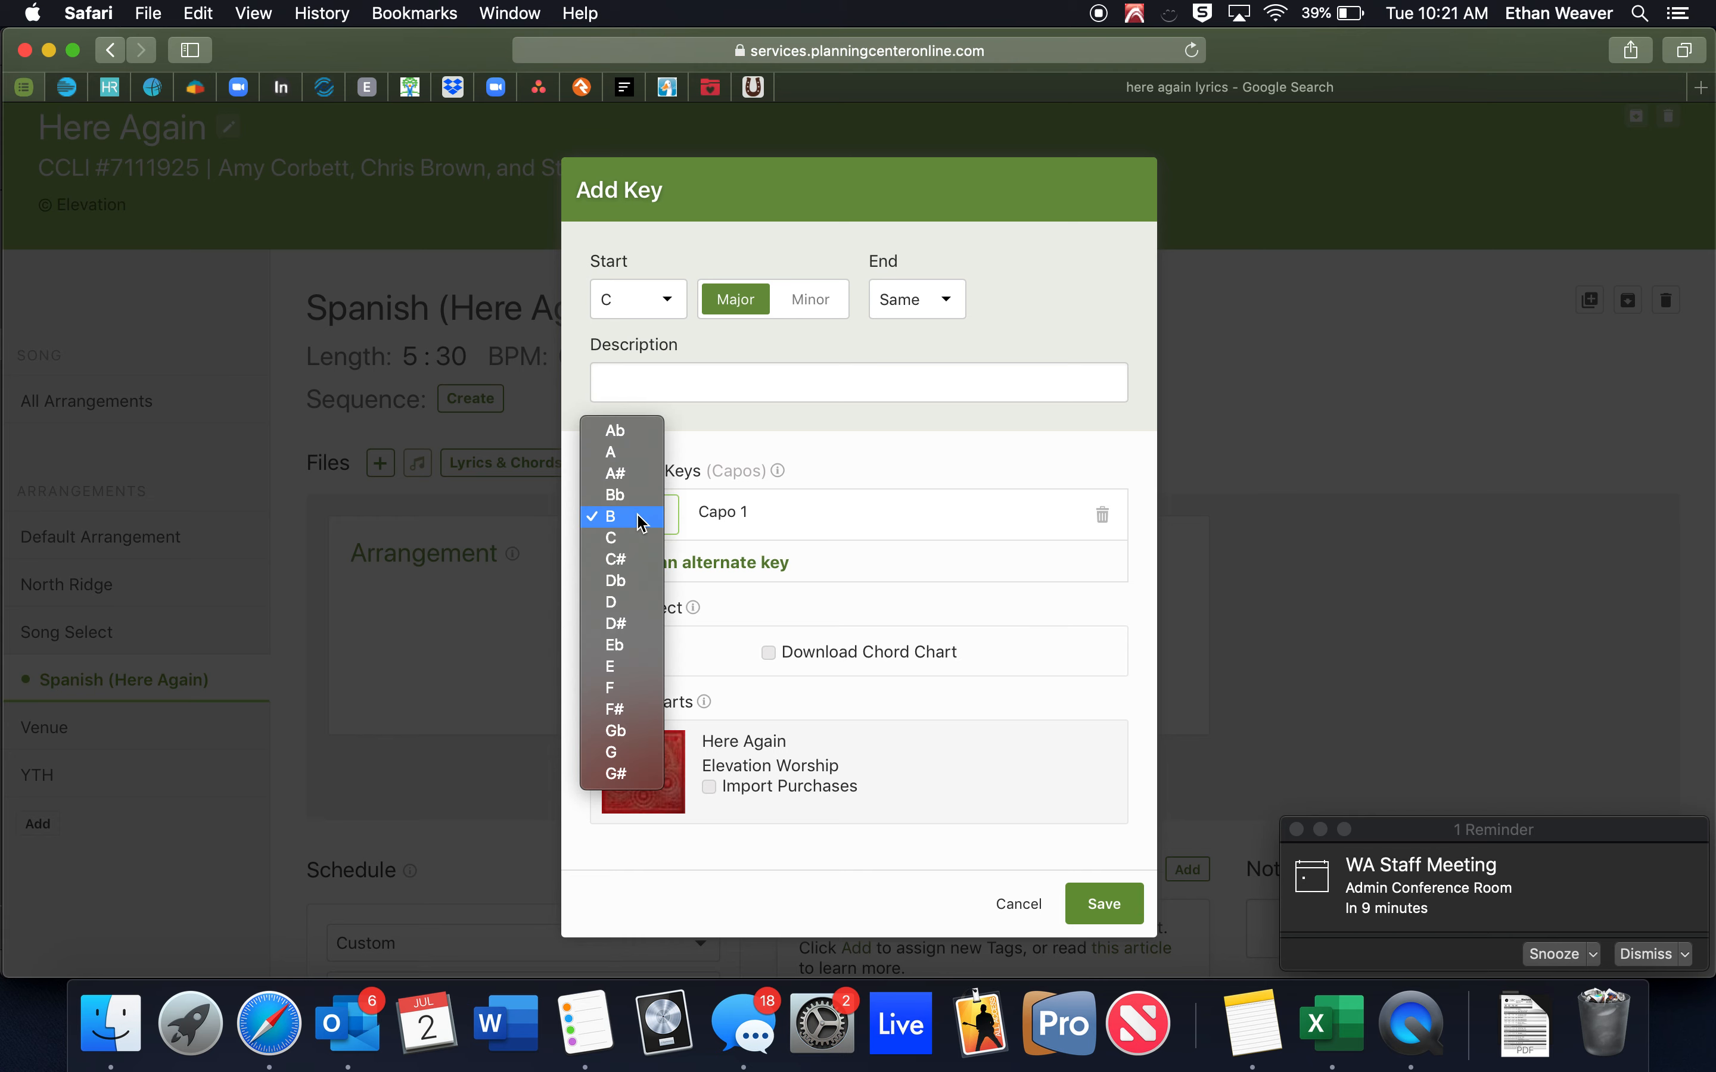
left_click(636, 755)
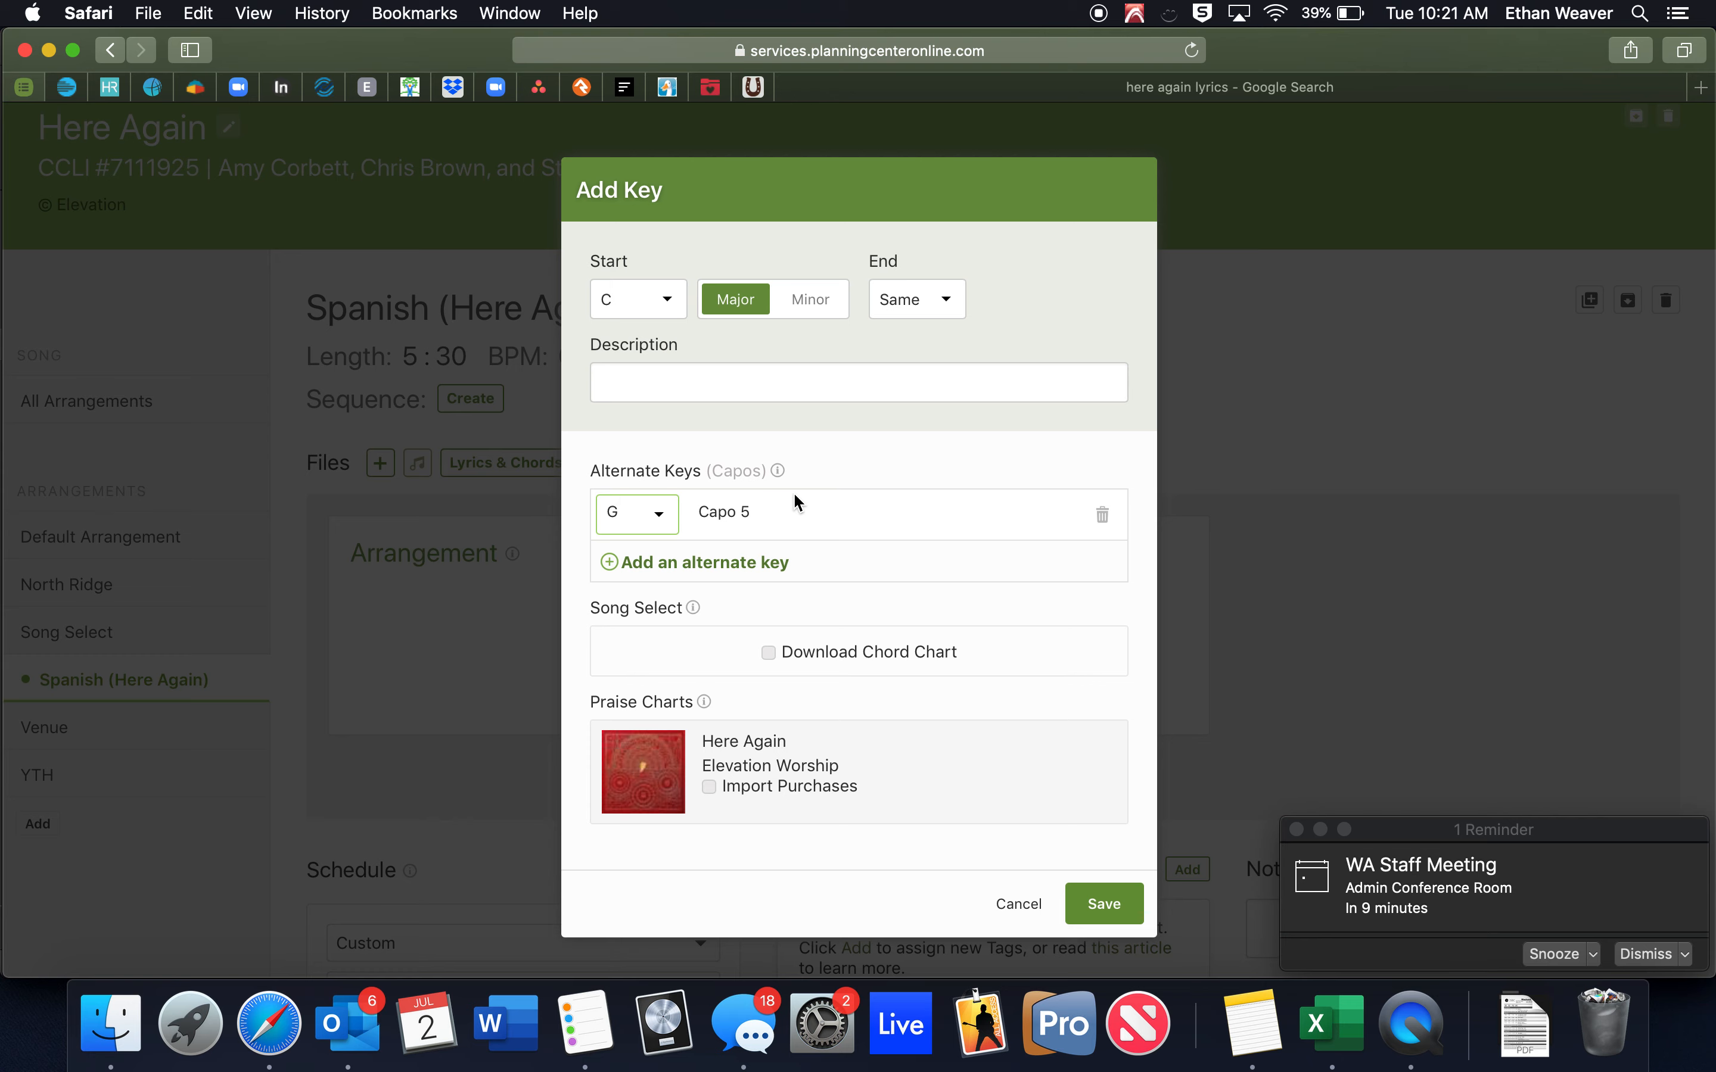
left_click(1017, 905)
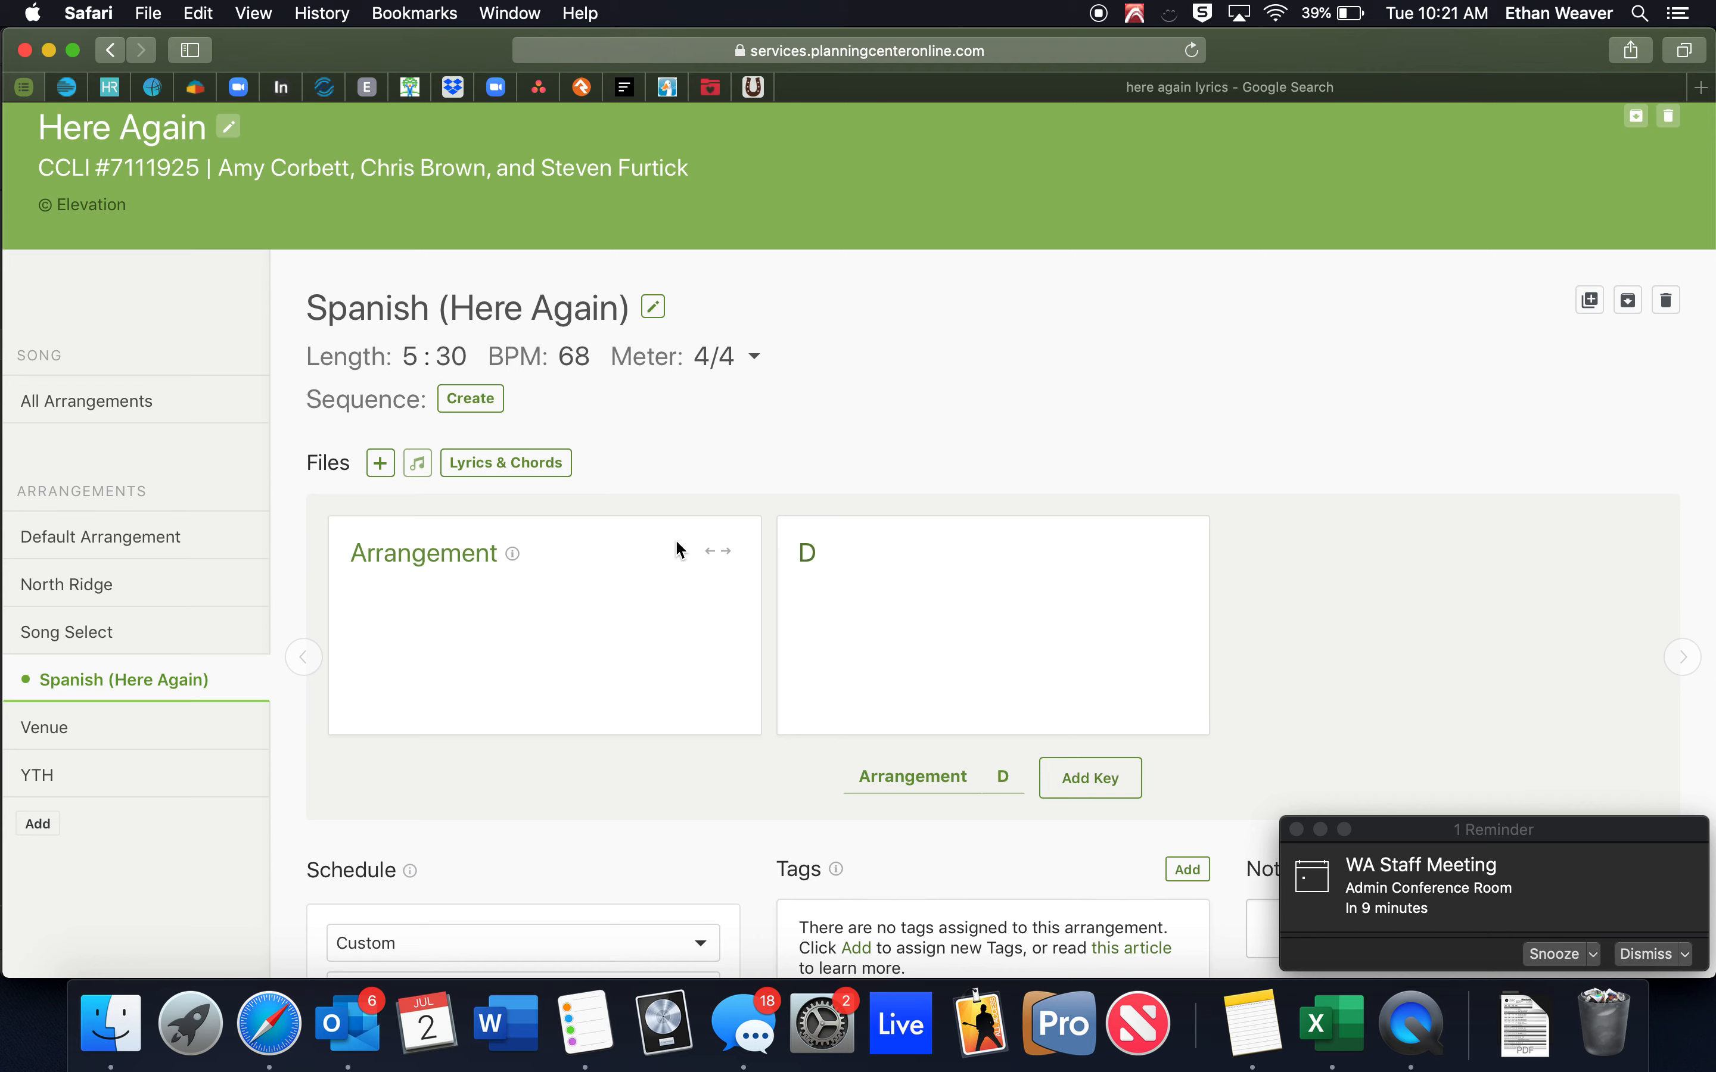
Open the Lyrics & Chords chart editor for the Spanish (Here Again) arrangement.
left_click(503, 464)
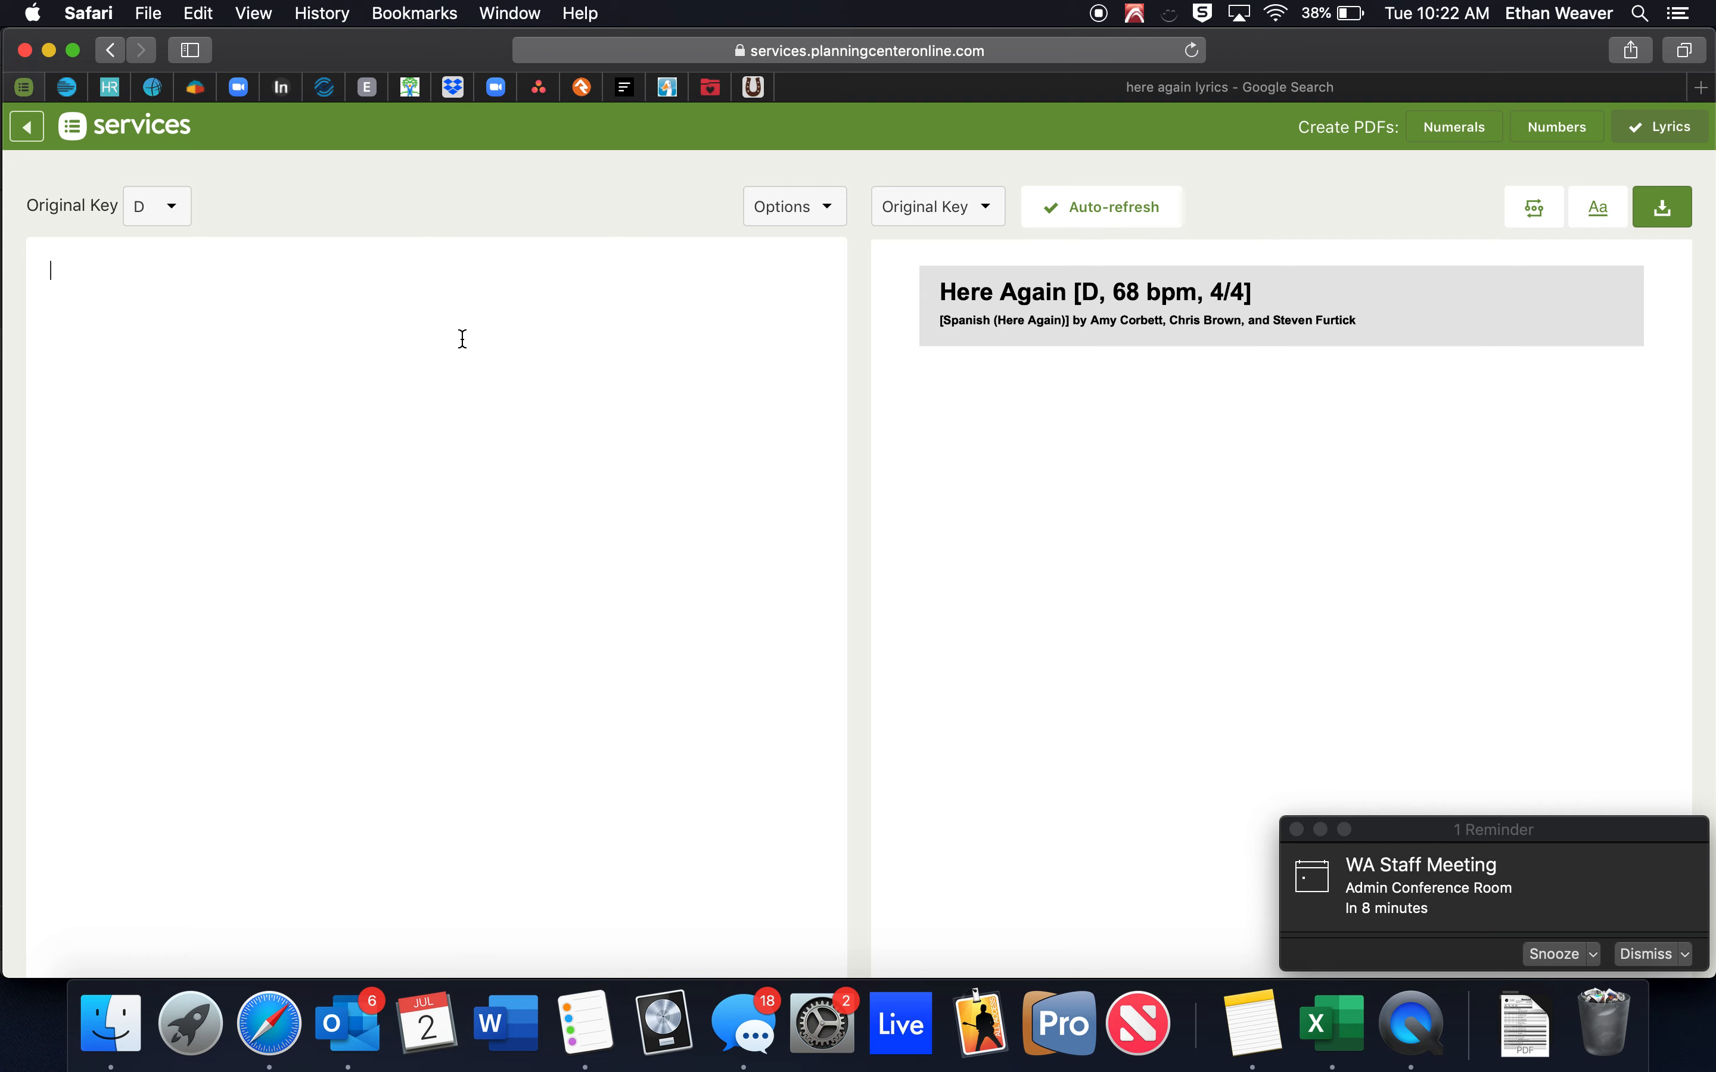
Expand Elevation Worship's Here Again lyrics on Google and select them through the first bridge.
left_click(1025, 86)
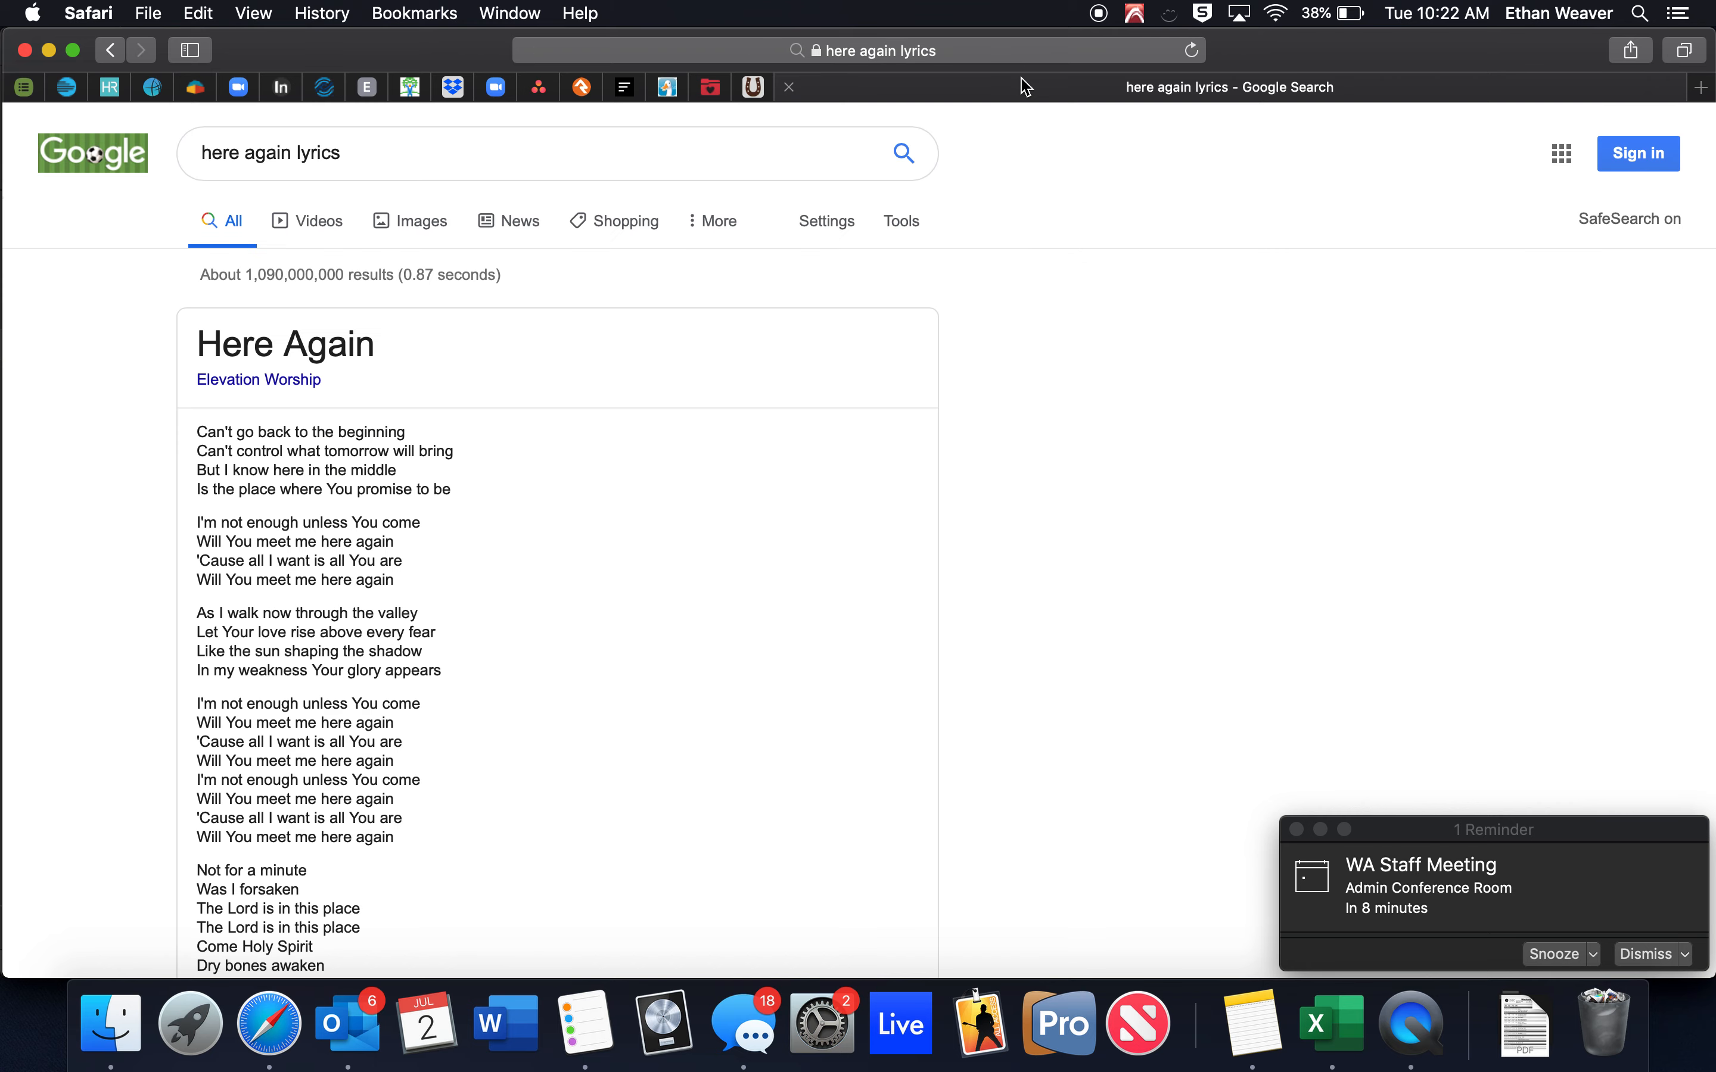
scroll(700, 505, "down", 3)
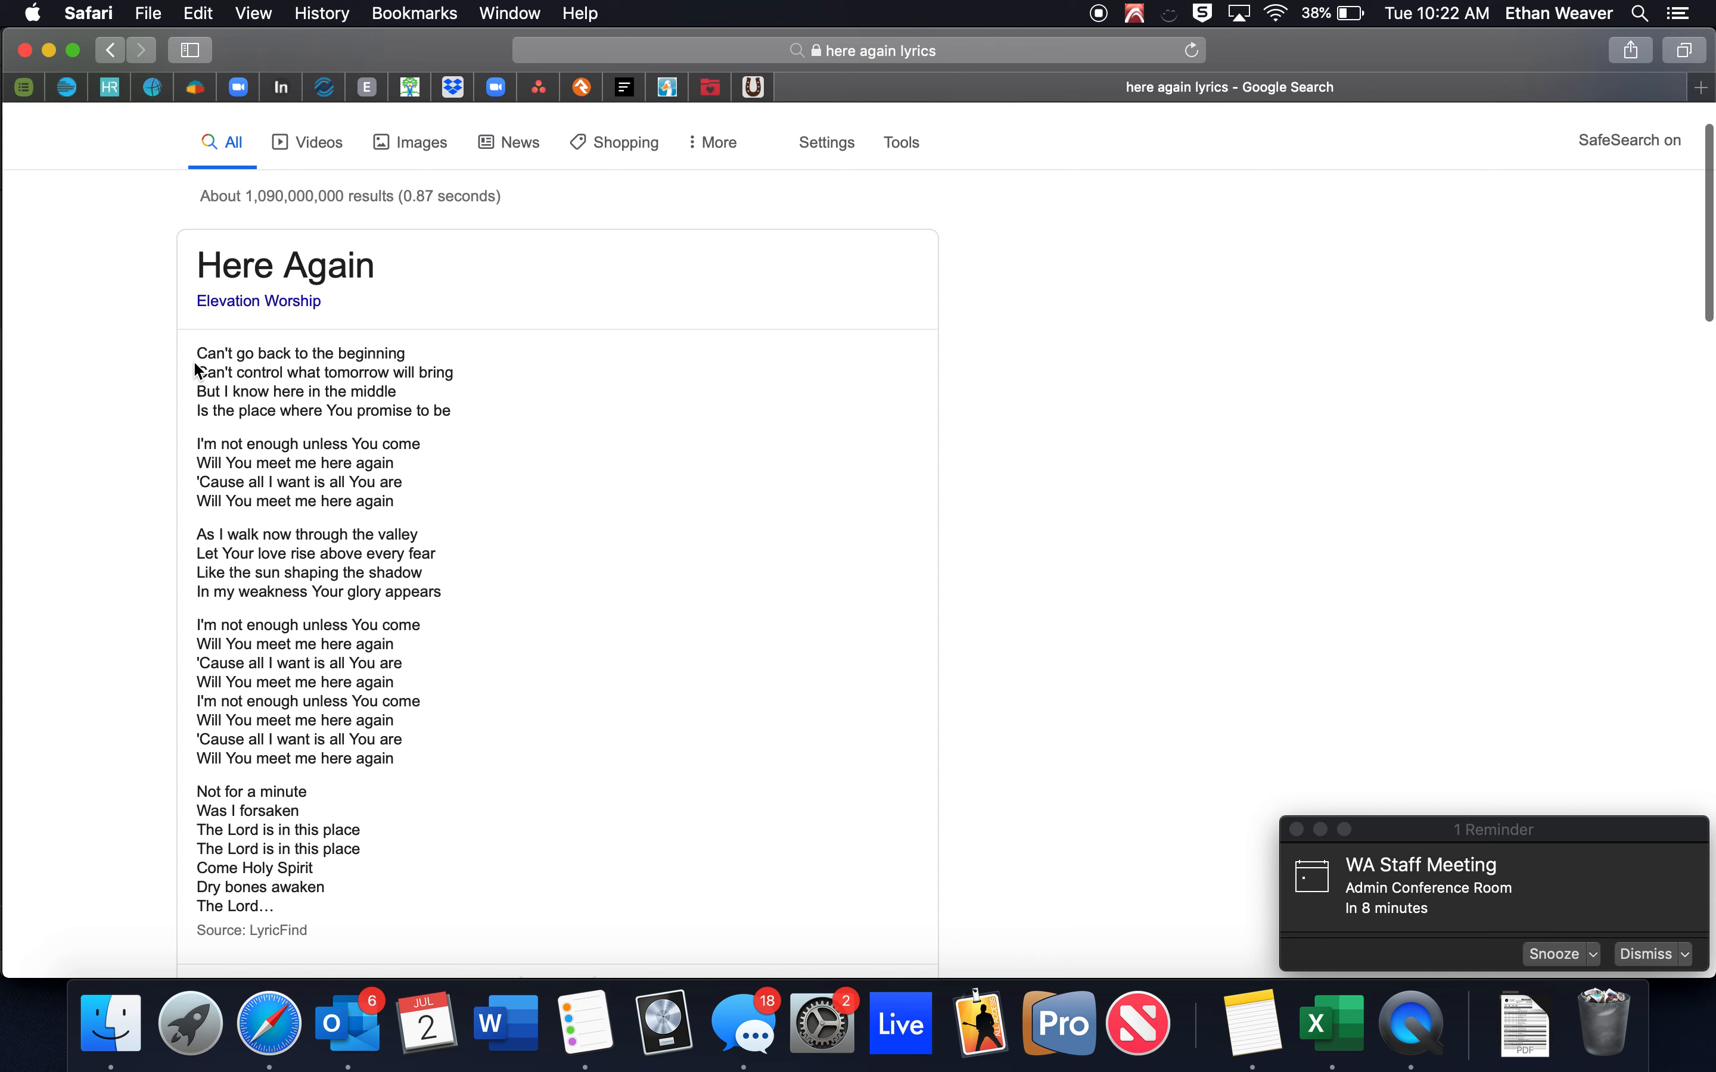
left_click_drag(193, 349, 372, 904)
scroll(383, 887, "down", 3)
left_click(518, 886)
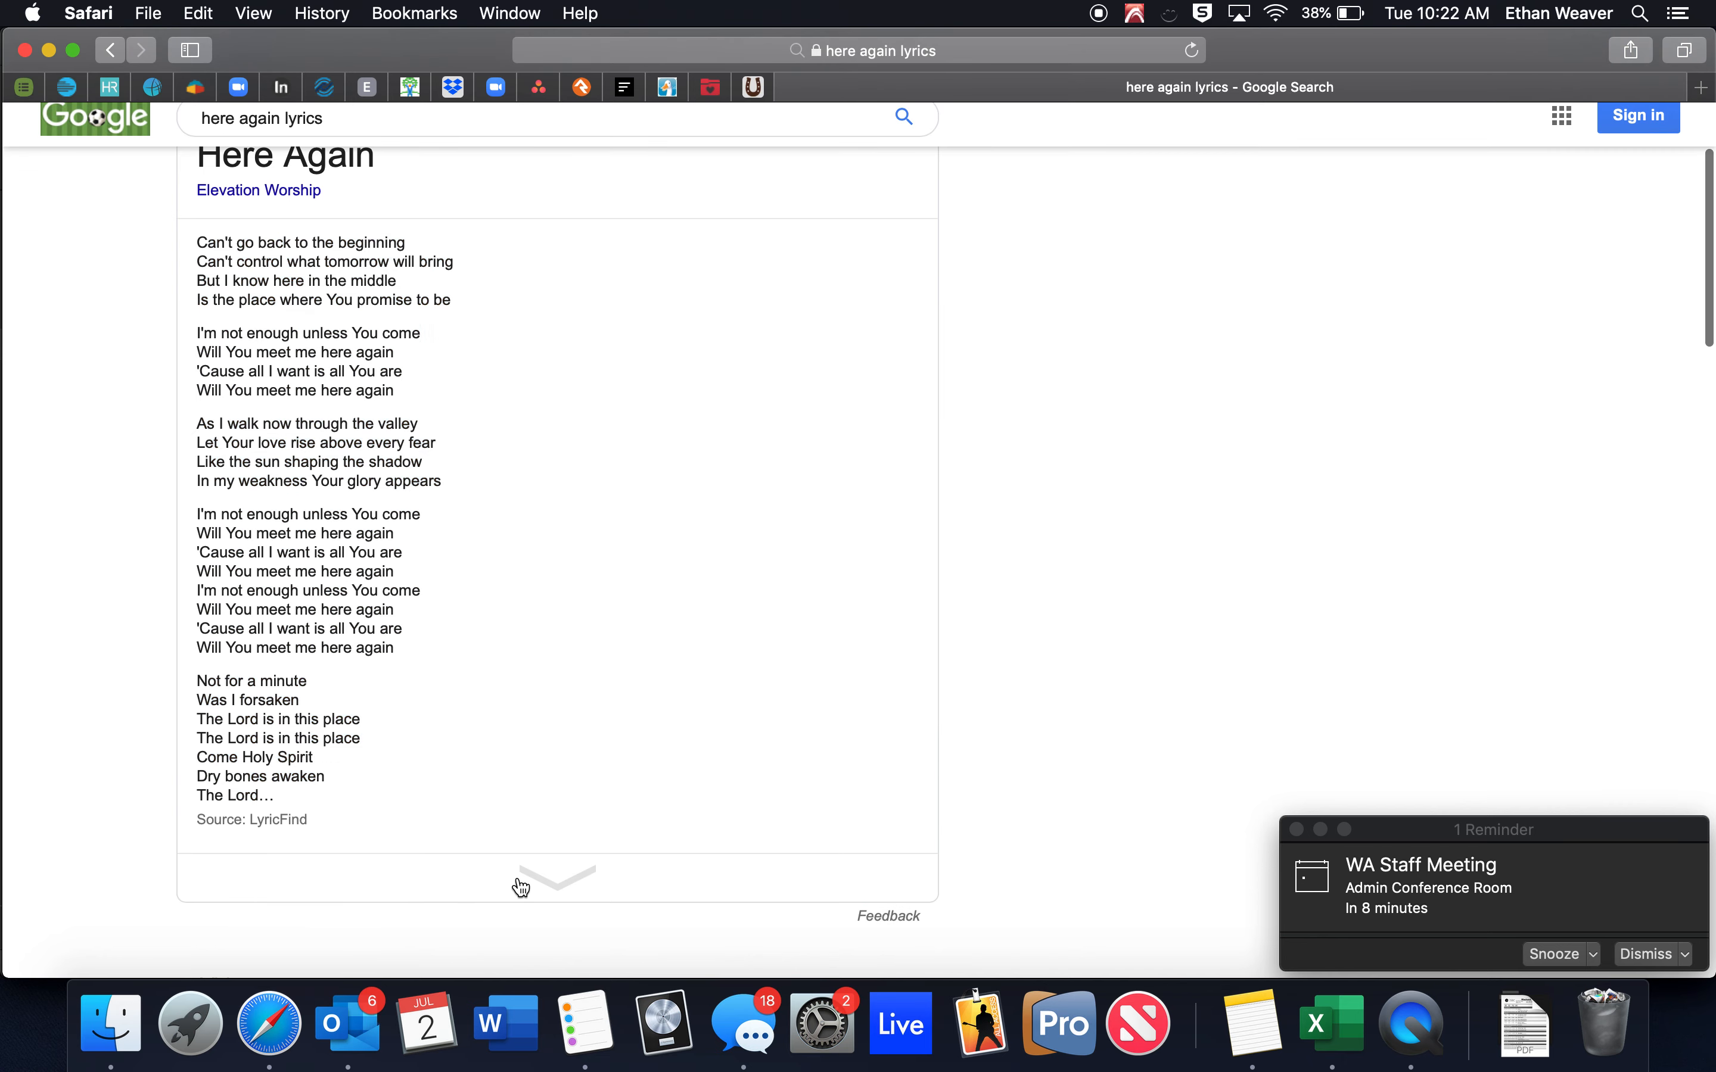
left_click_drag(197, 244, 376, 810)
key("super+c")
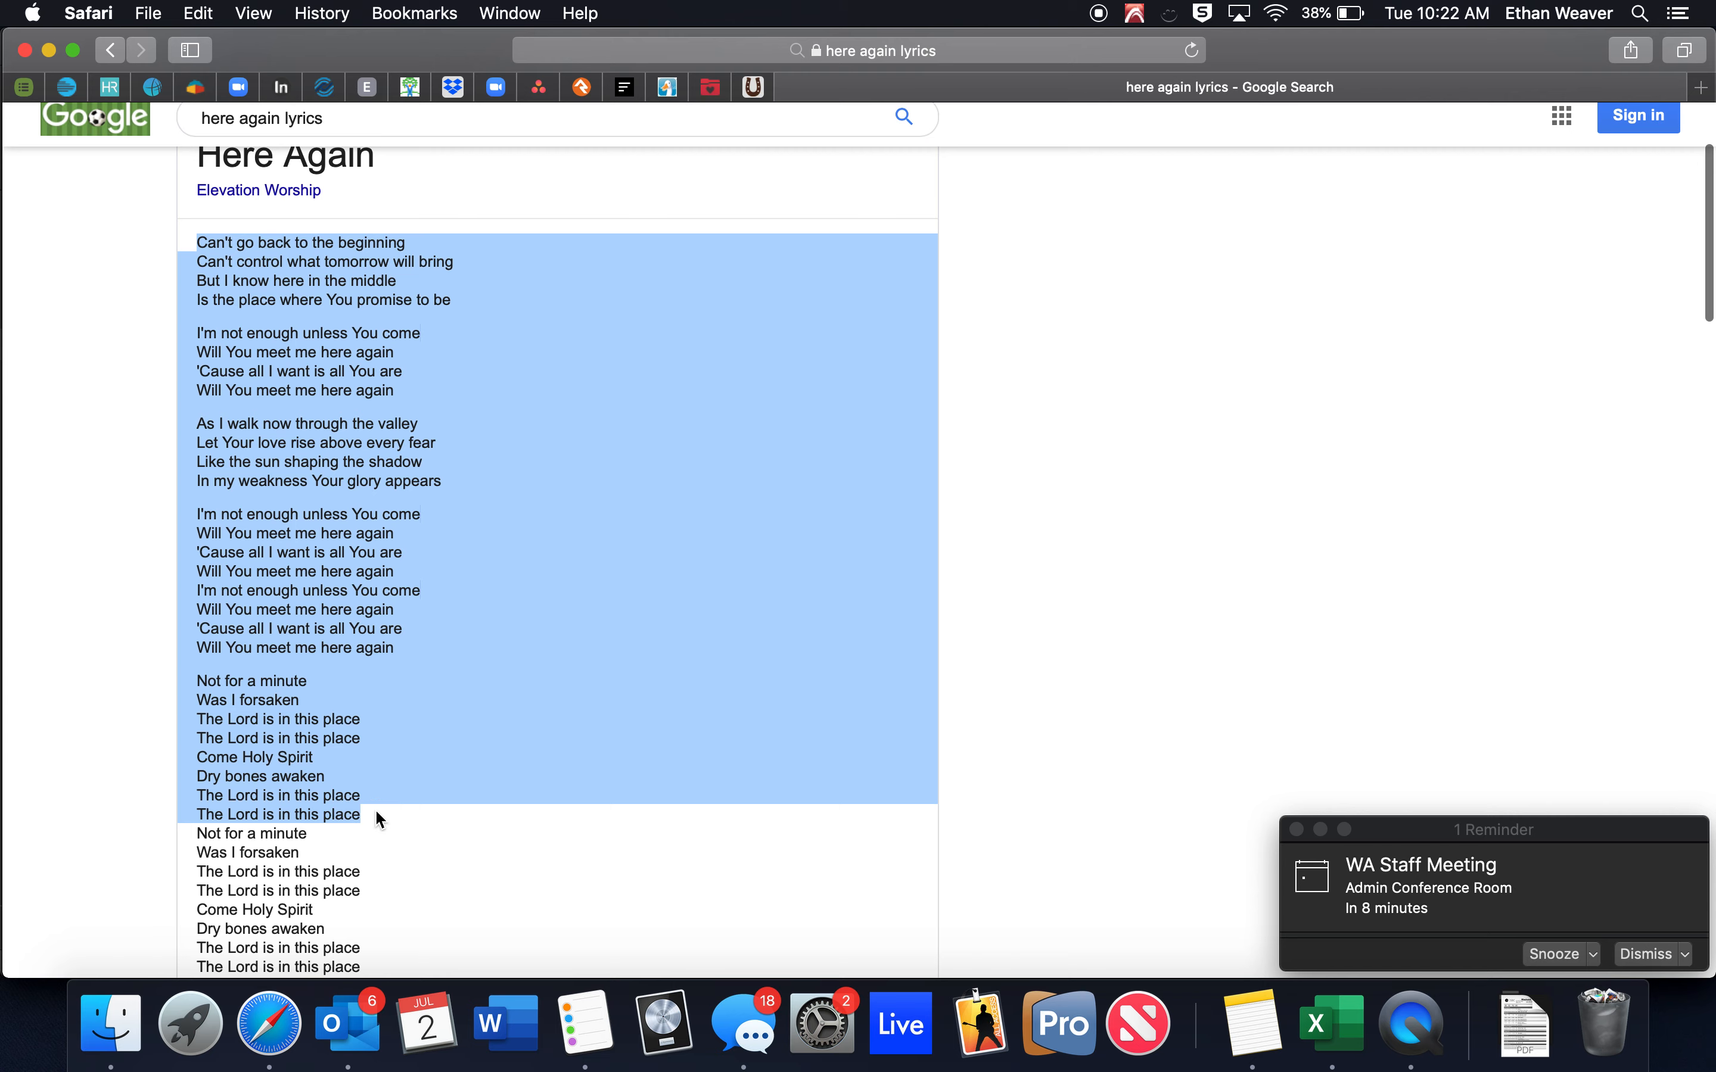
Paste the copied Here Again lyrics into the chart editor and add a blank line above them.
left_click(30, 87)
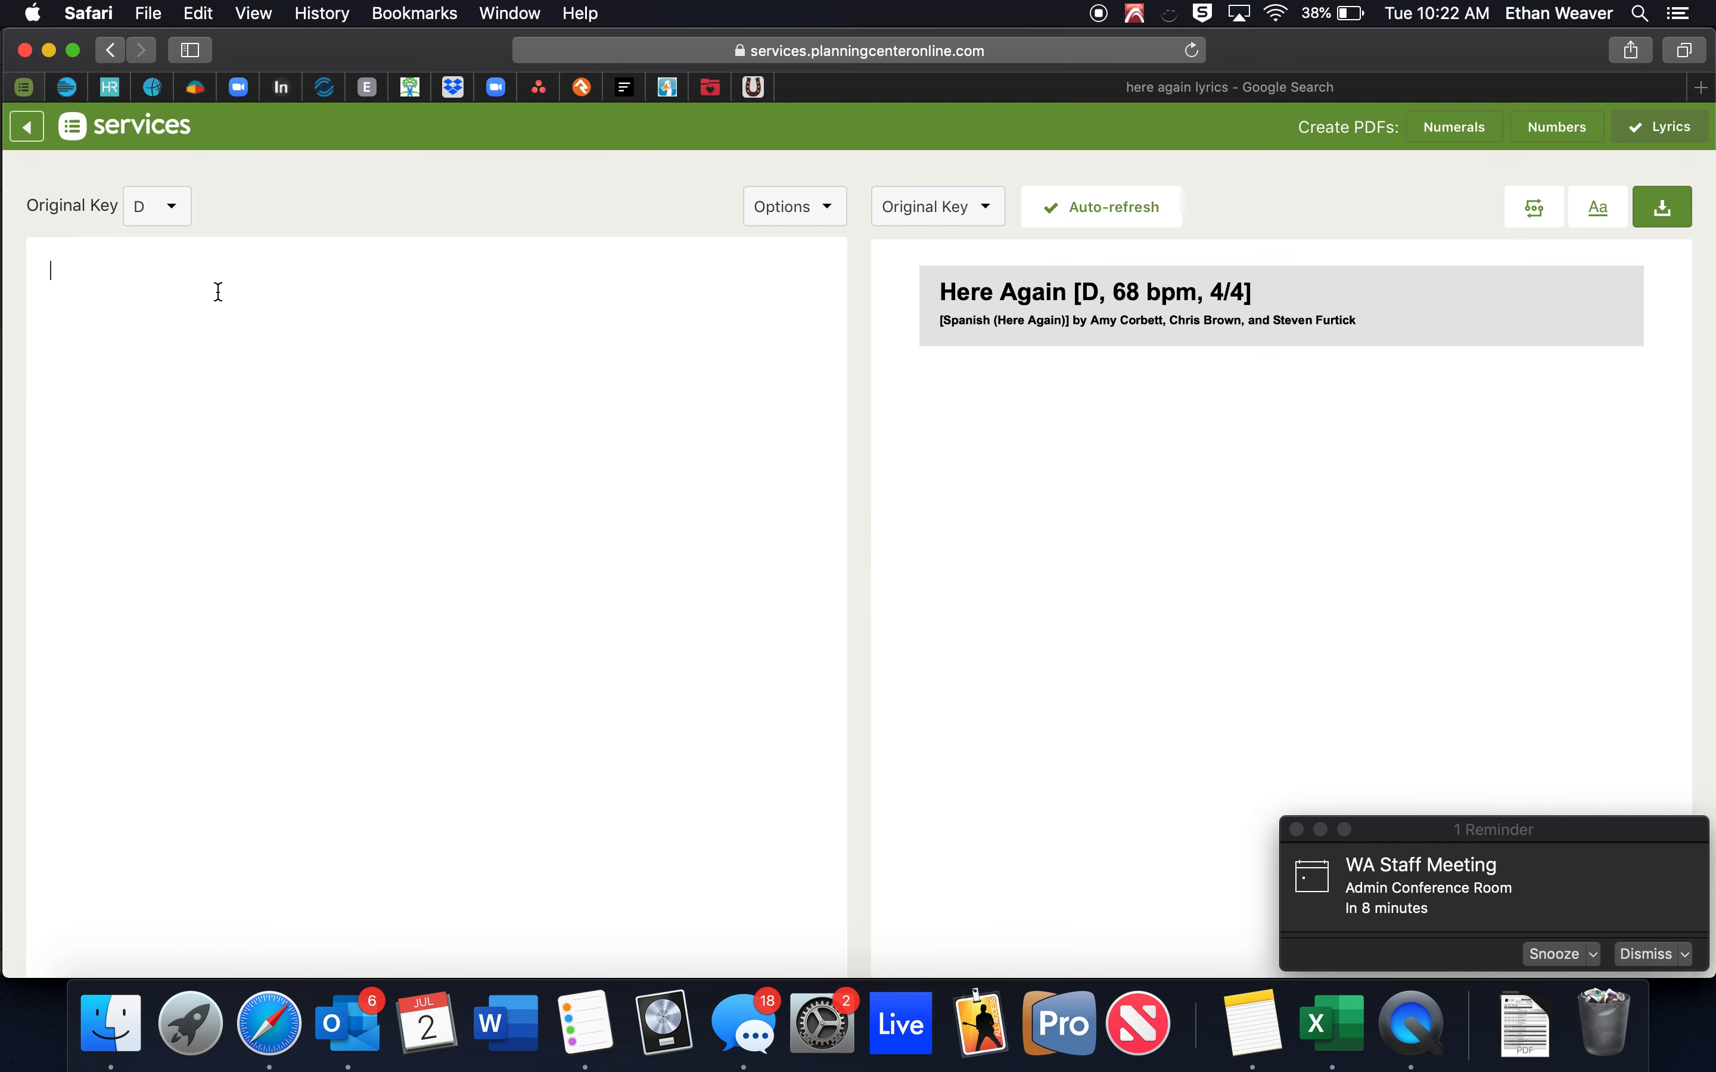
key("super+v")
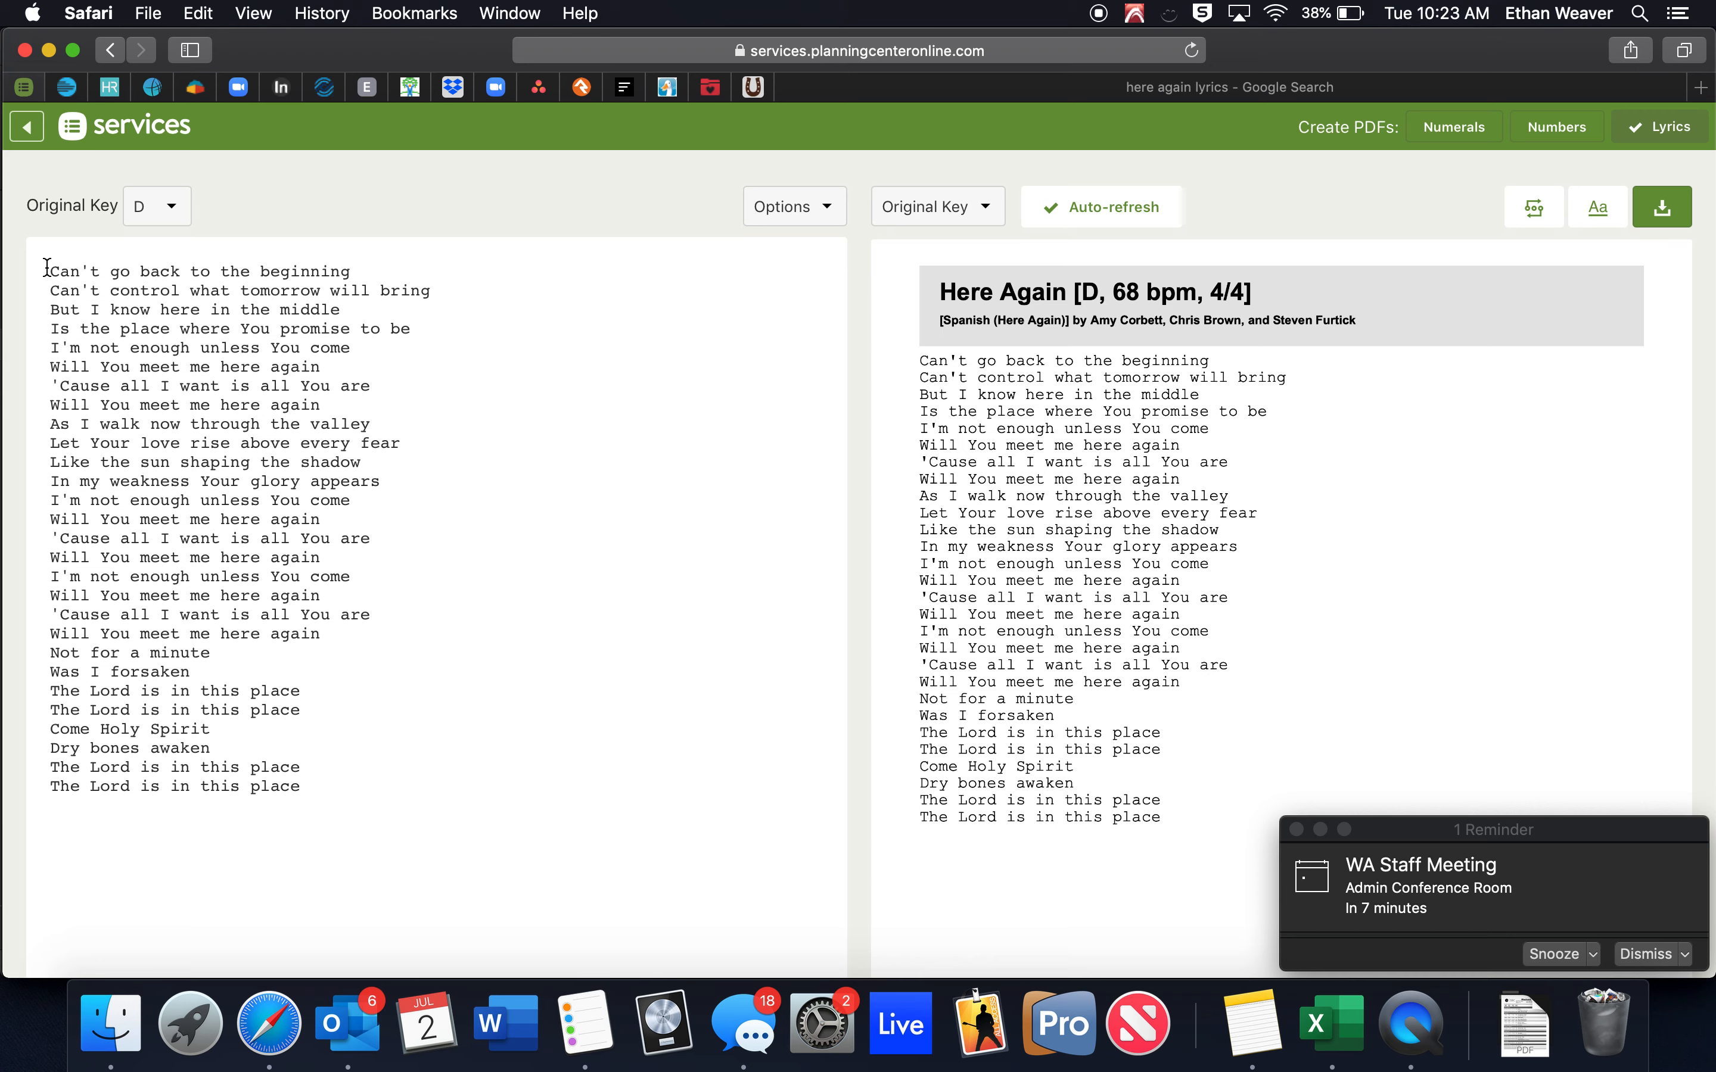
left_click(48, 269)
key("Return")
key("Return")
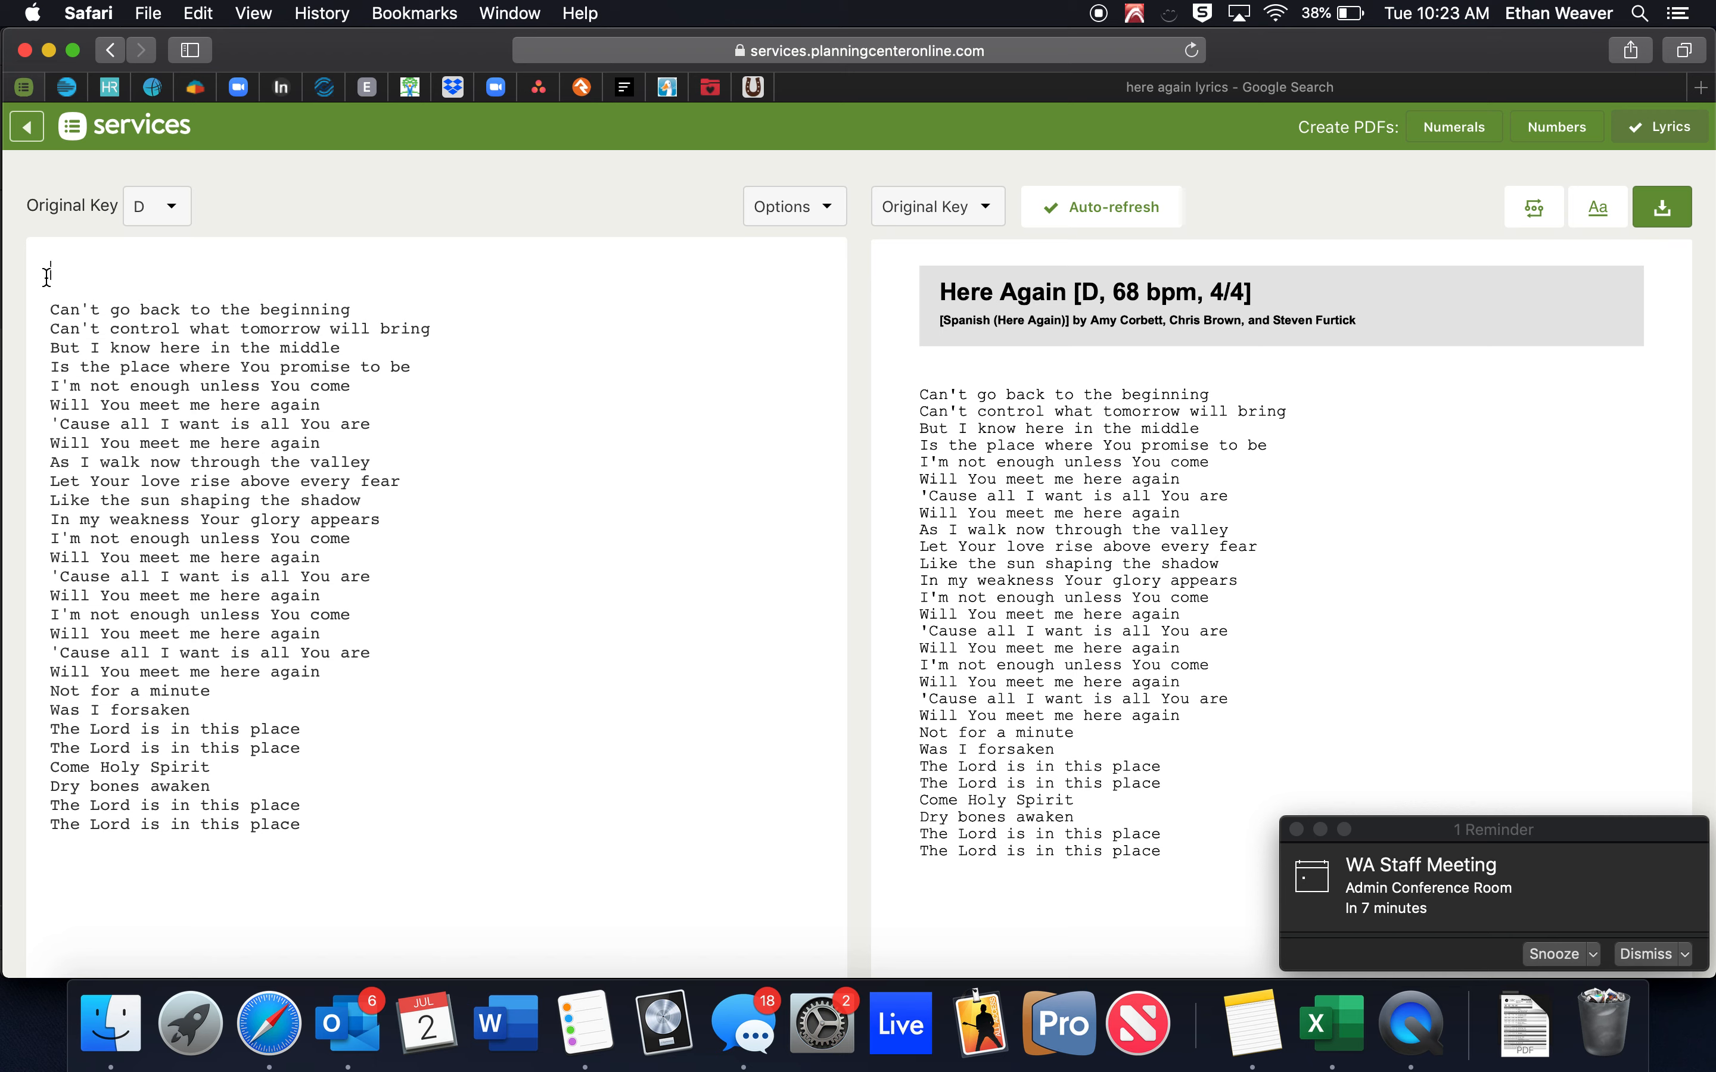
Add the INTRO:, VERSE 1, CHORUS and VERSE 2 labels above their lyric blocks.
type("INTRO:")
key("Down")
key("Return")
type("VERSE 1")
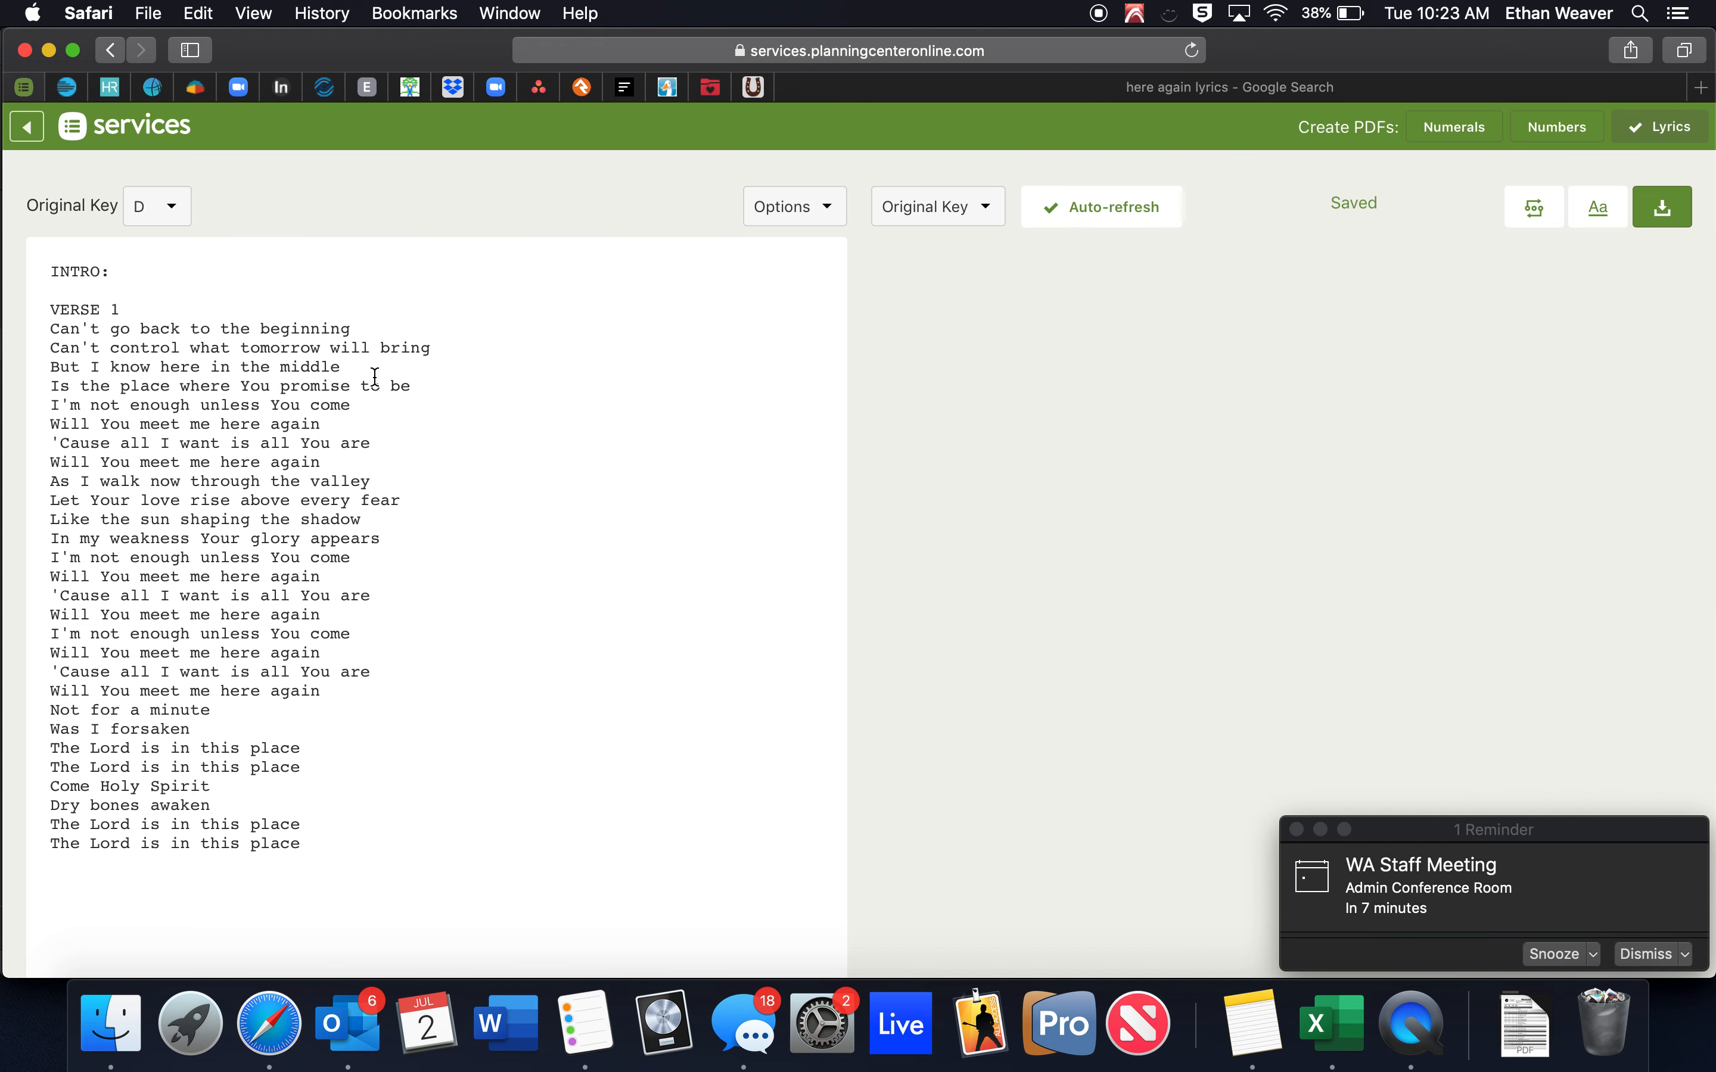
left_click(436, 390)
key("Return")
key("Return")
type("CHORUS")
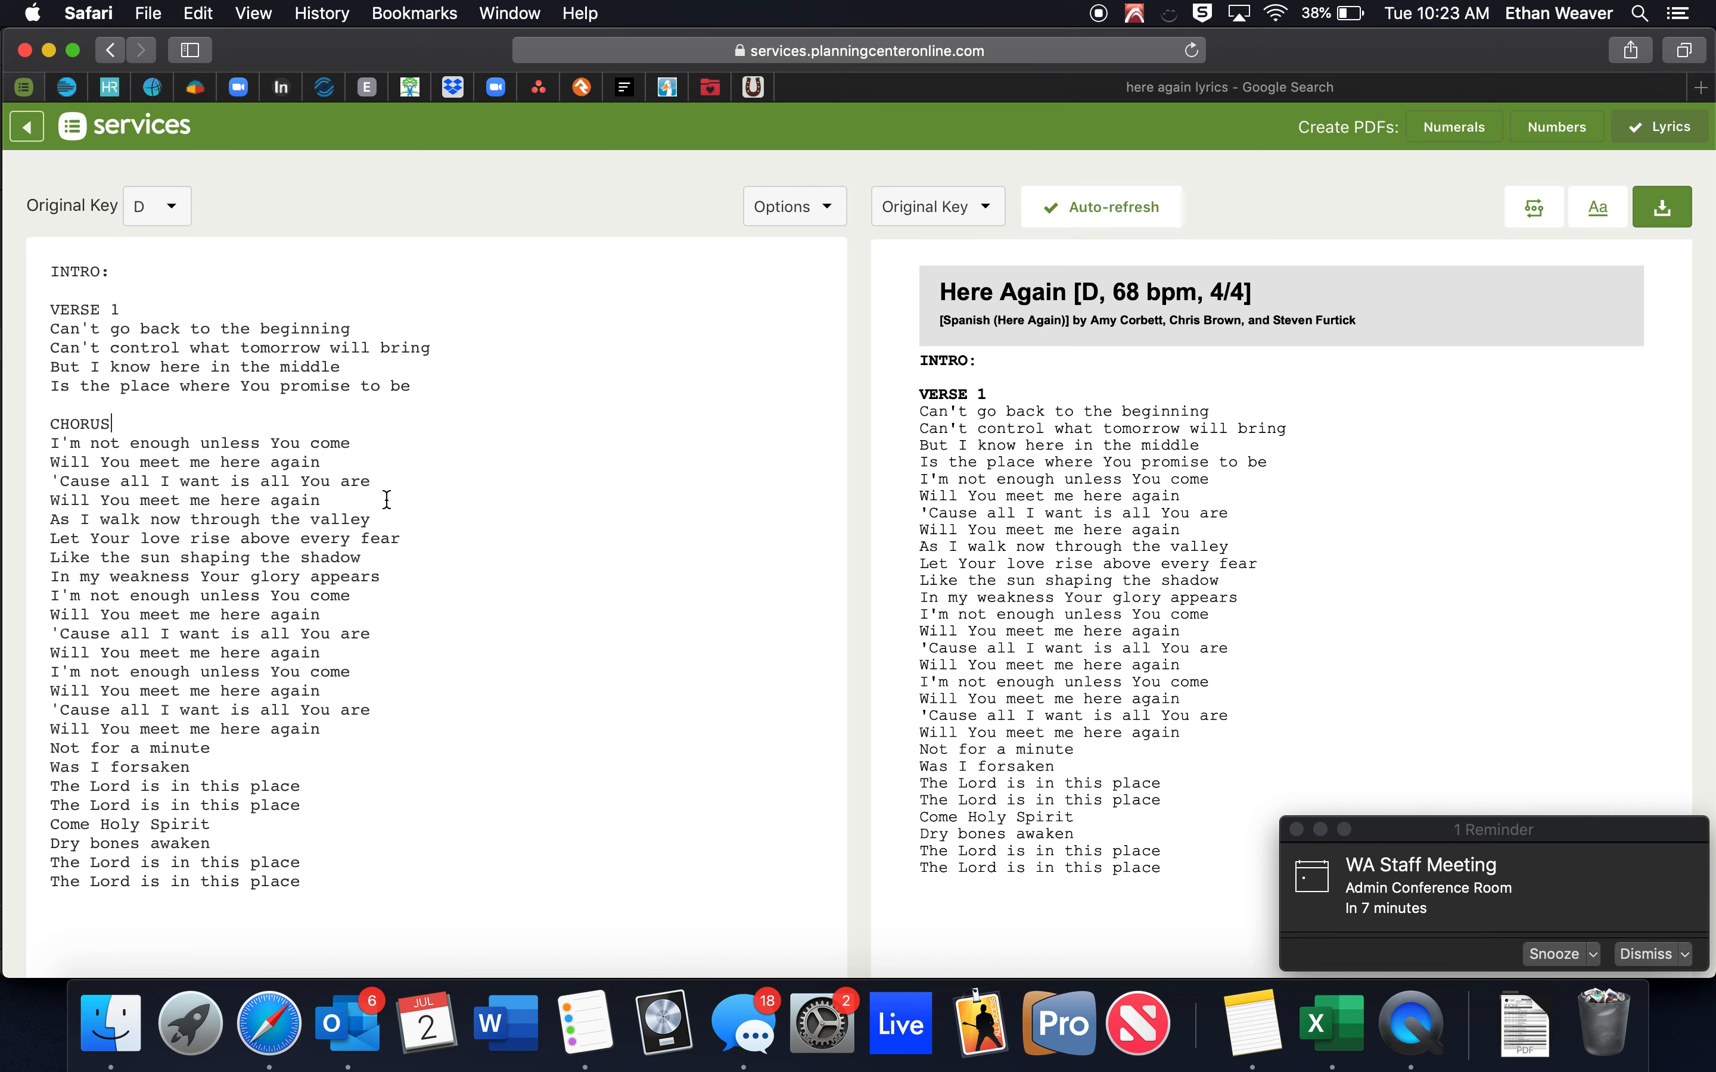
left_click(364, 502)
key("Return")
key("Return")
type("VERSE 2")
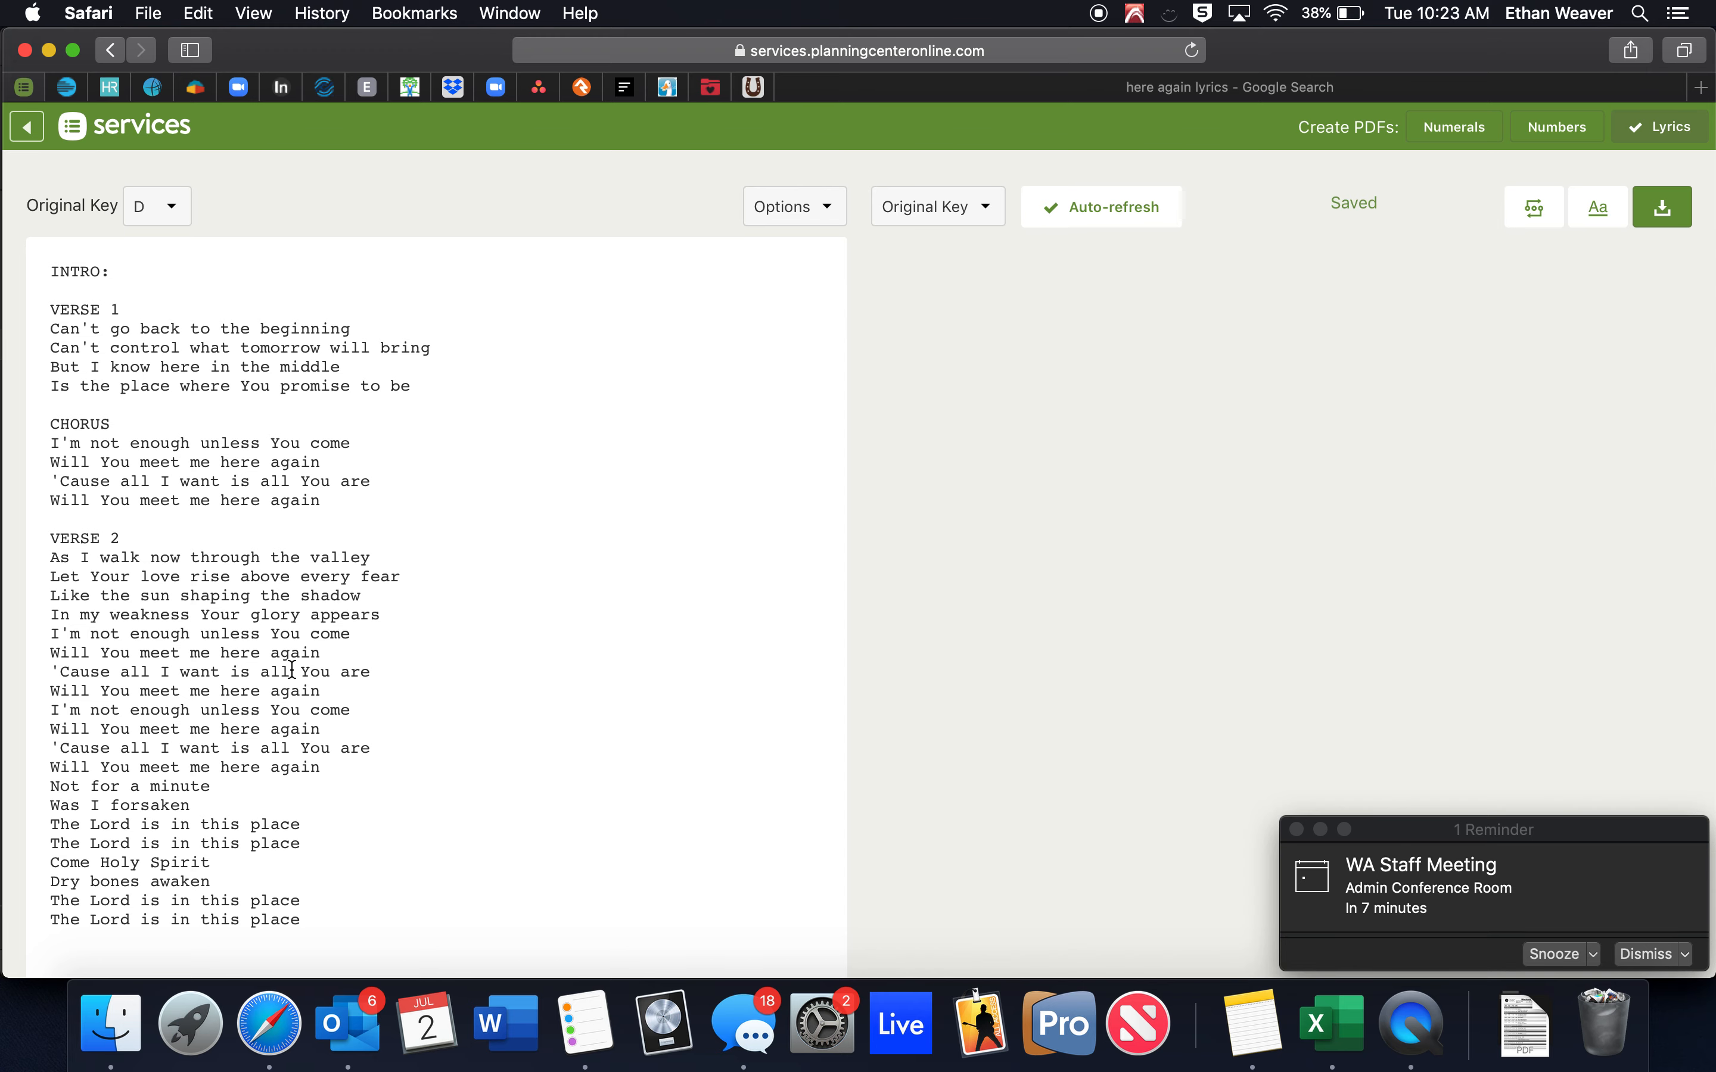
Replace the repeated chorus lyrics with a 'CHORUS x2' label and add a 'BRIDGE x2' label.
left_click(399, 615)
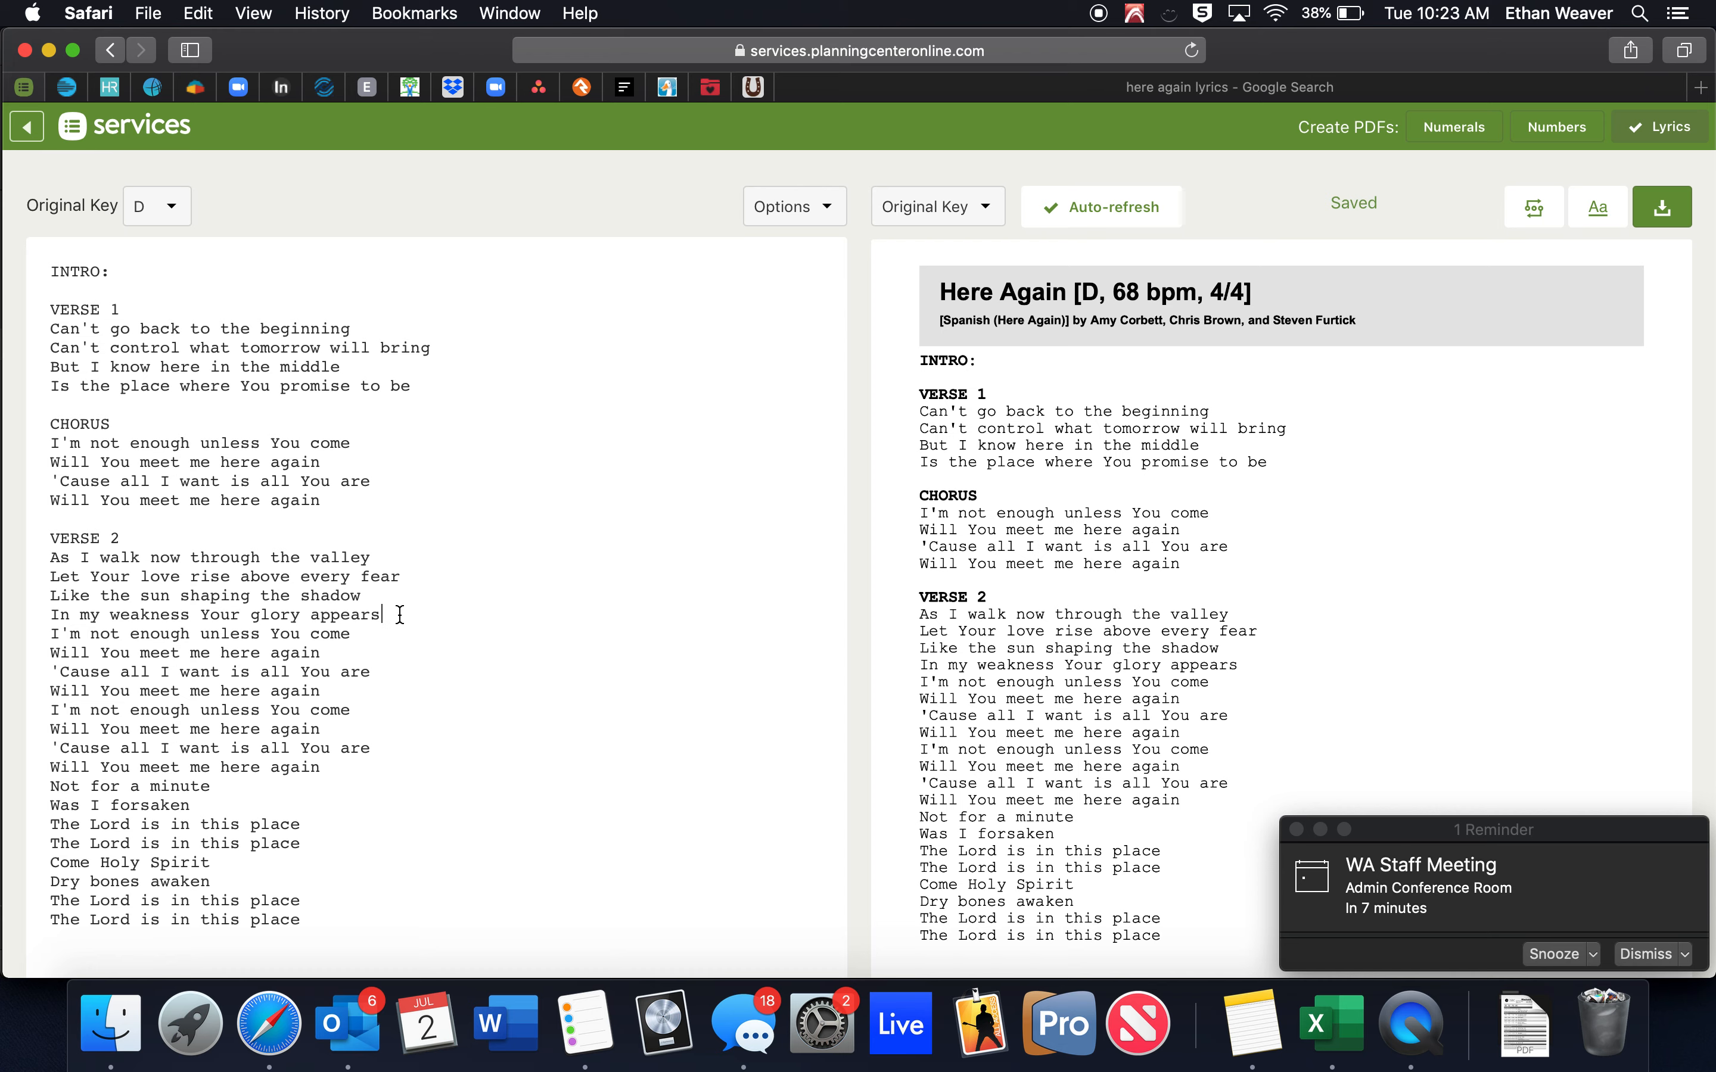
key("Return")
key("Return")
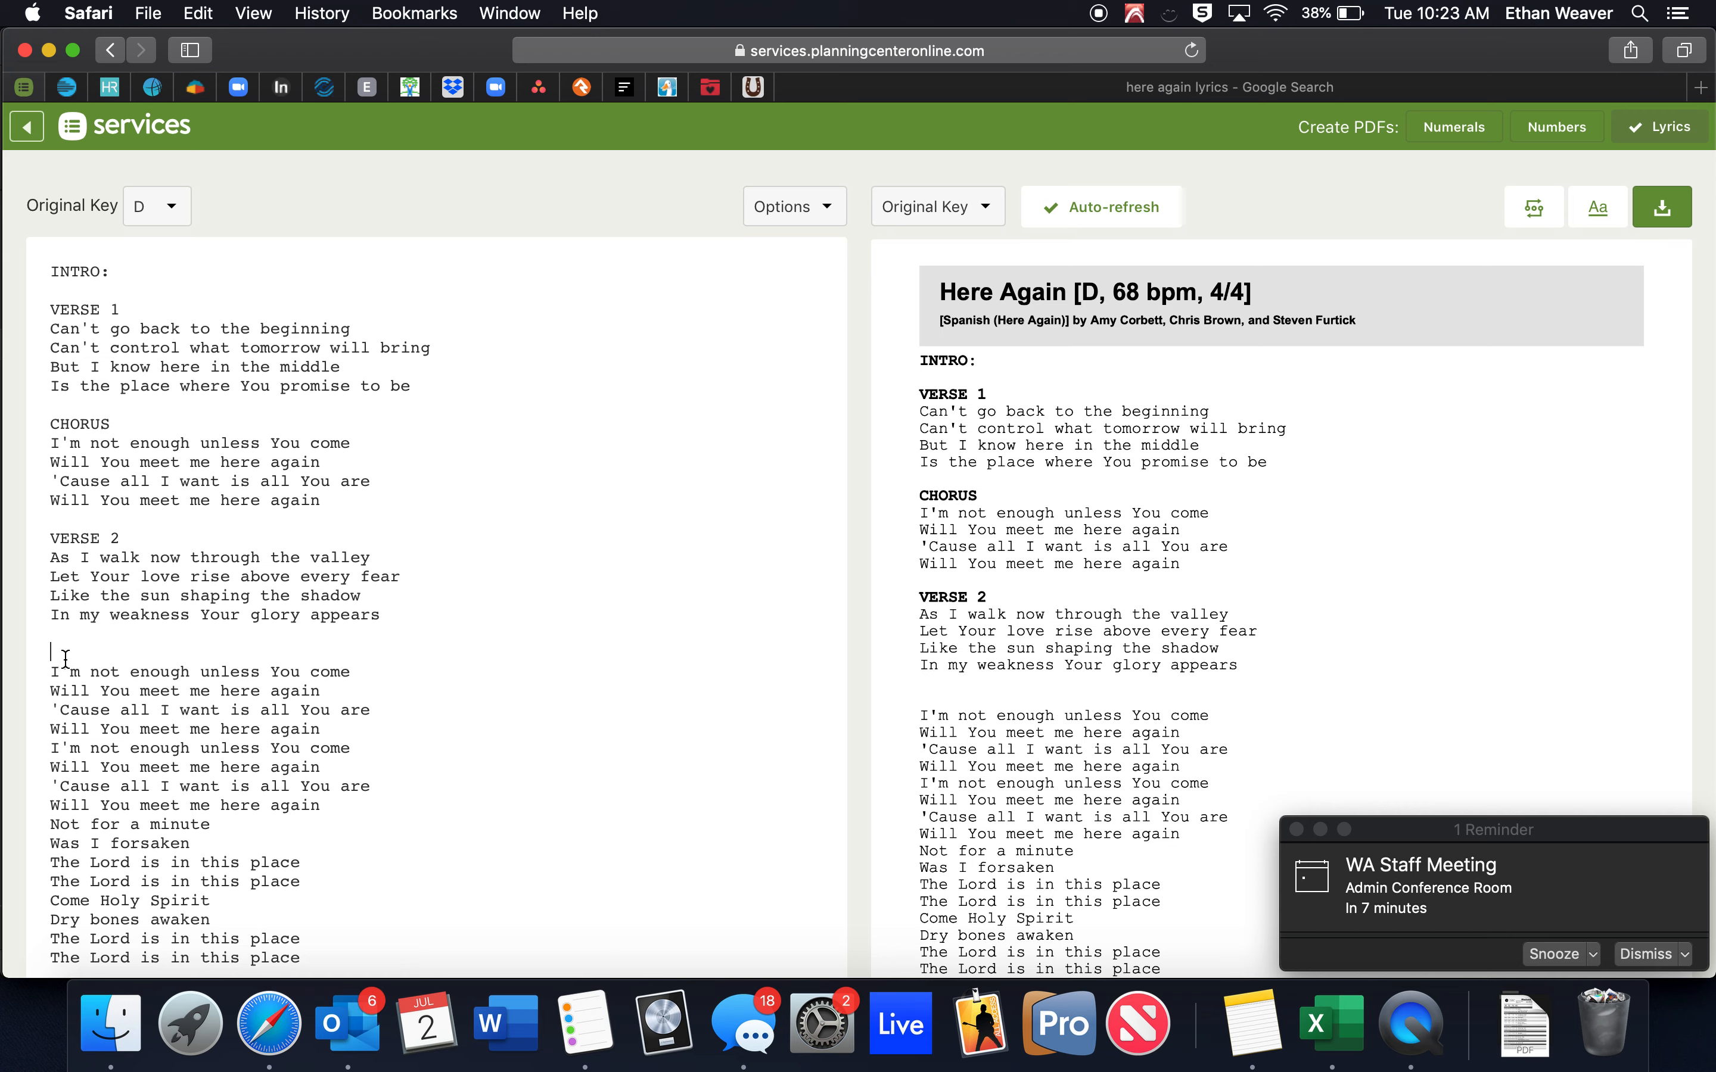
type("CHORUS")
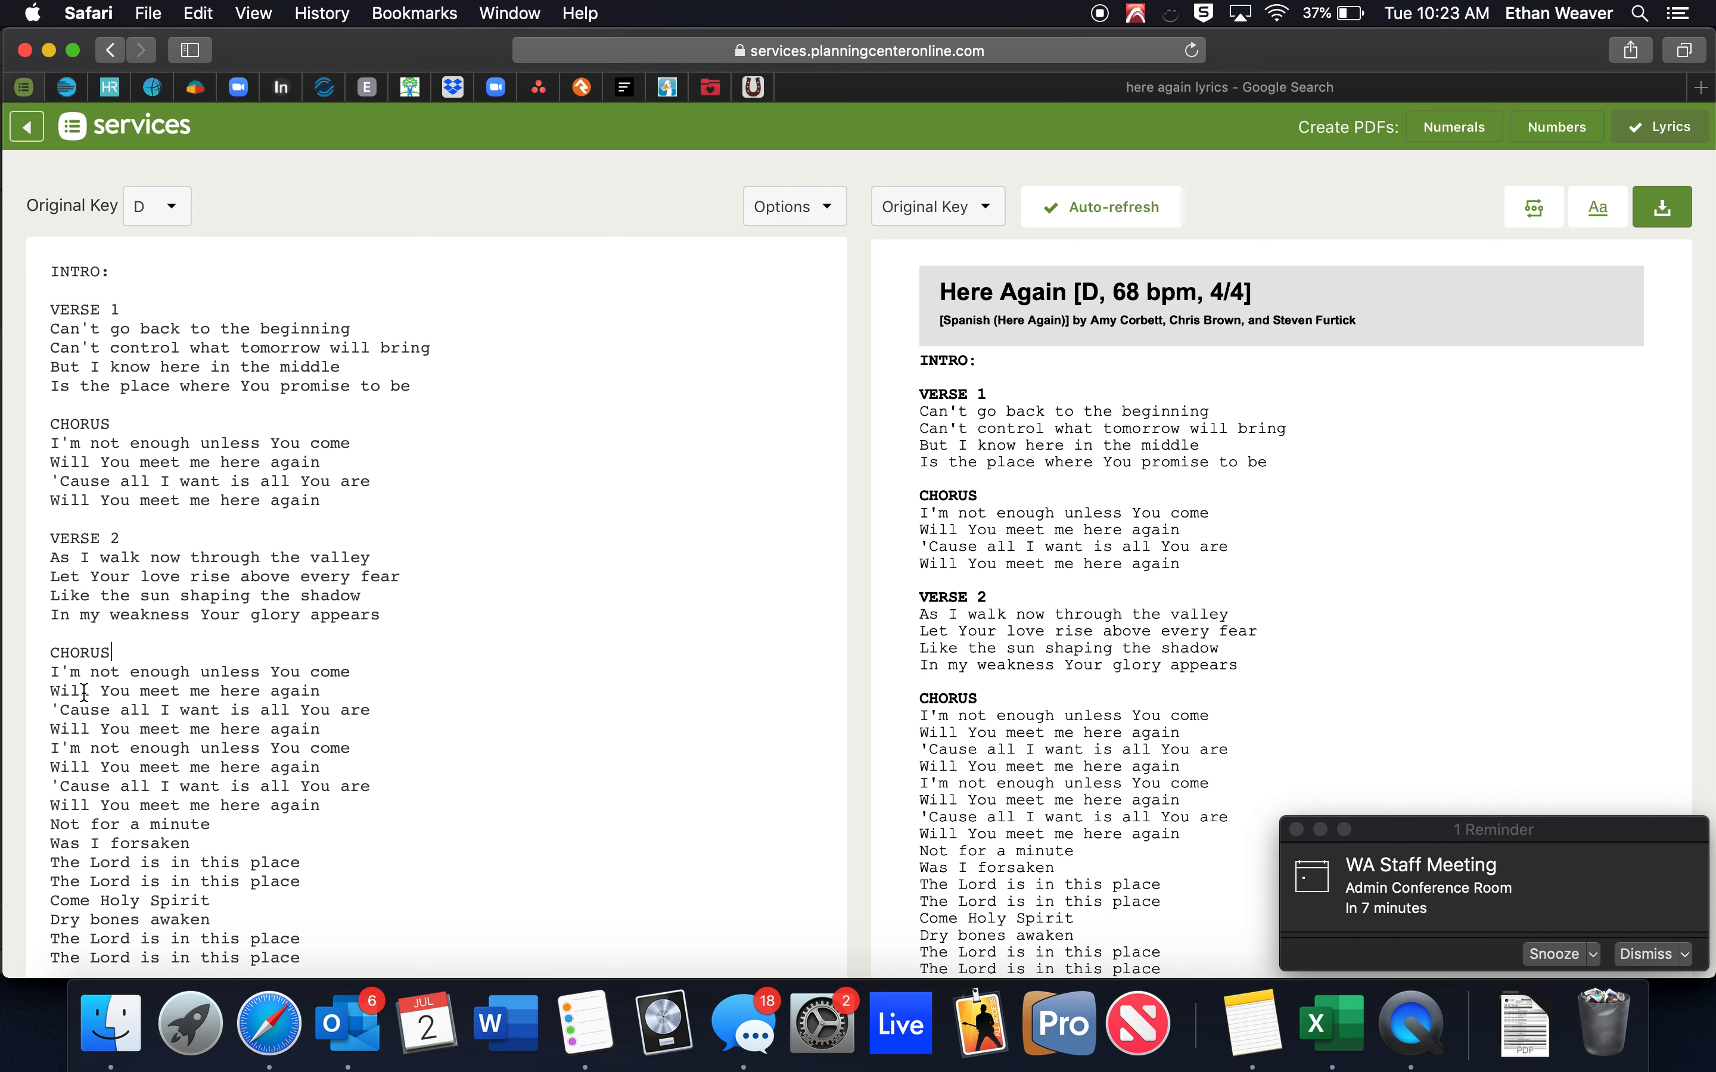
left_click_drag(51, 672, 440, 807)
key("BackSpace")
left_click(235, 651)
type("x2")
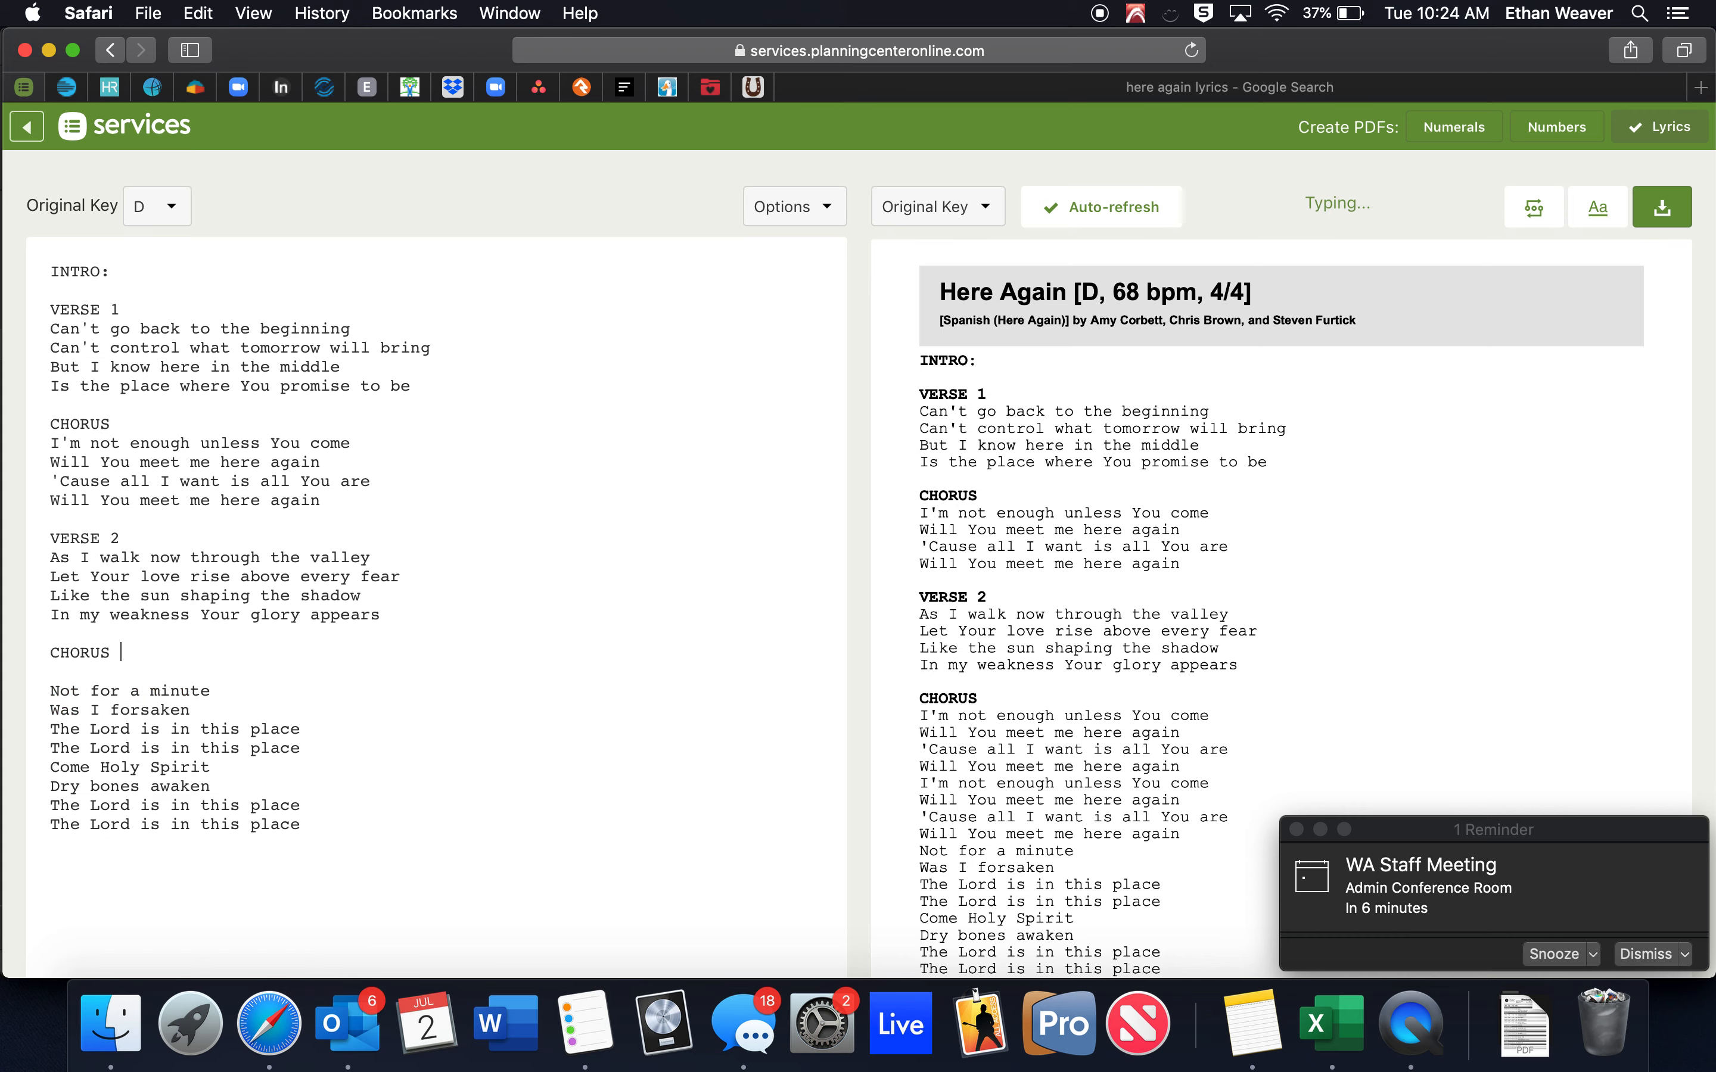
left_click(102, 674)
key("Return")
type("B")
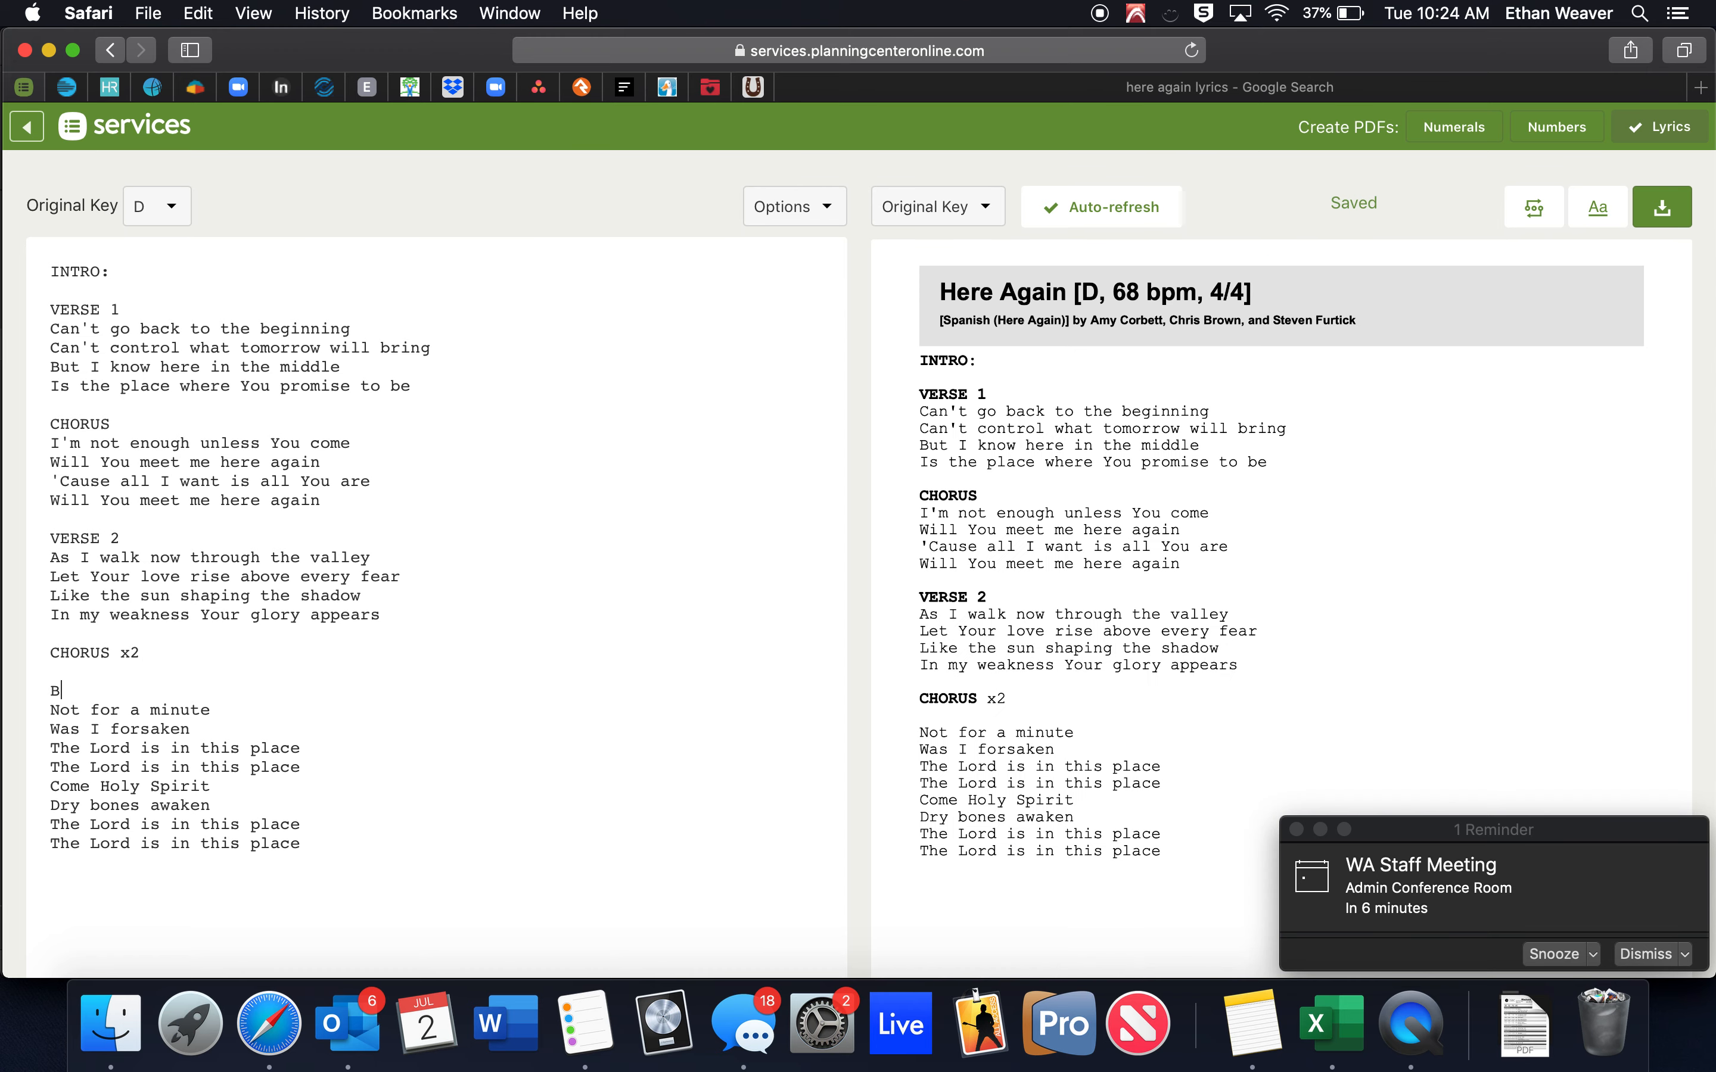
type("RIDGE x2")
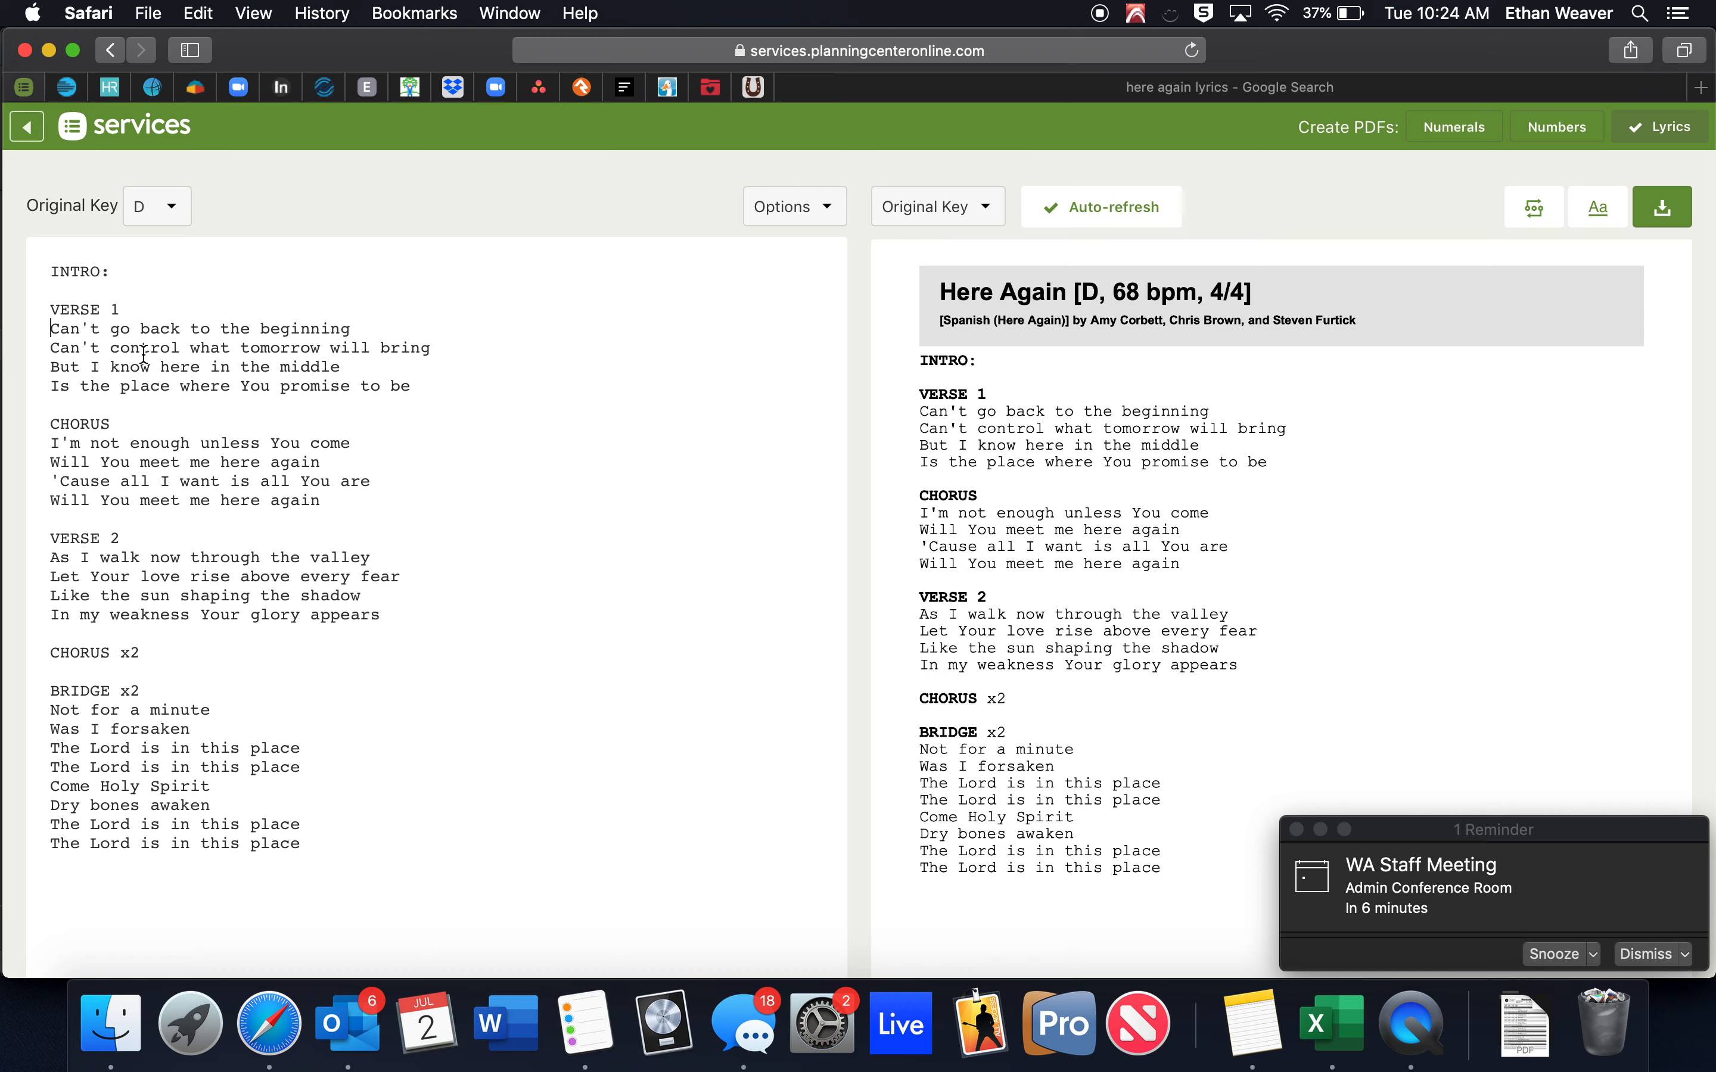
Try D/F# and Gm chords in the first verse line, splitting 'begin-ning'.
type("[")
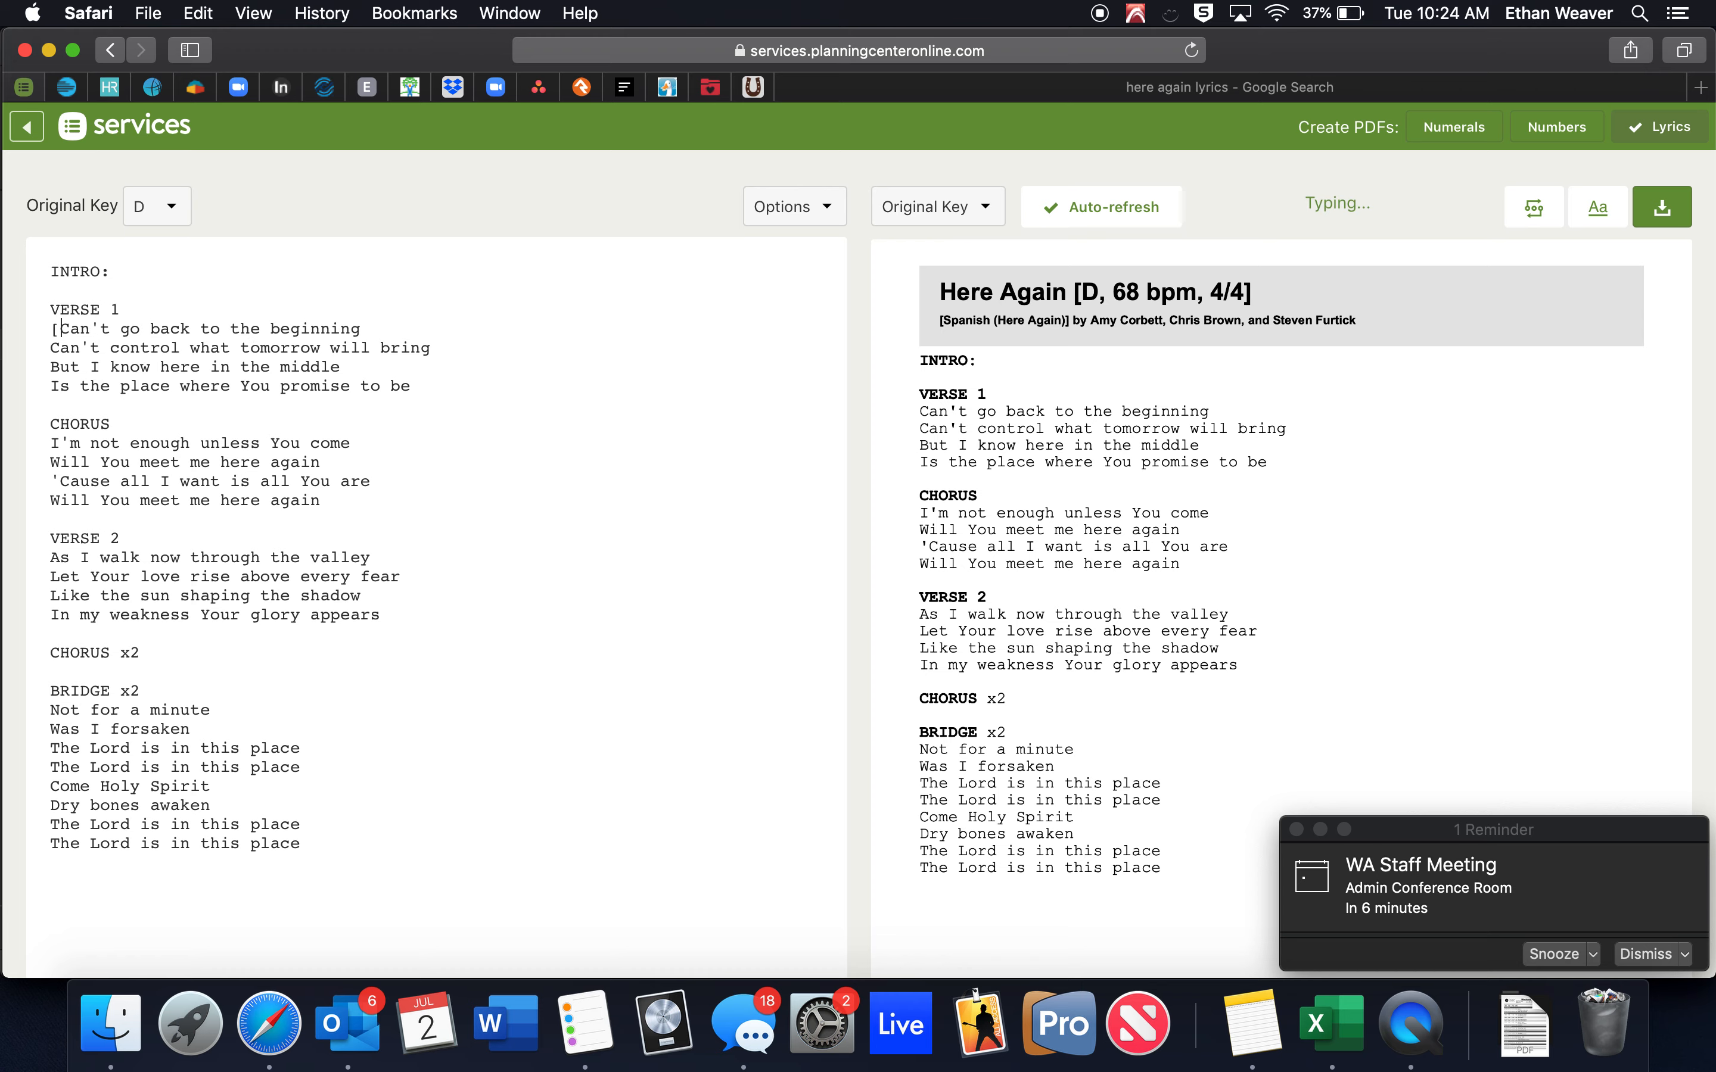
type("D]")
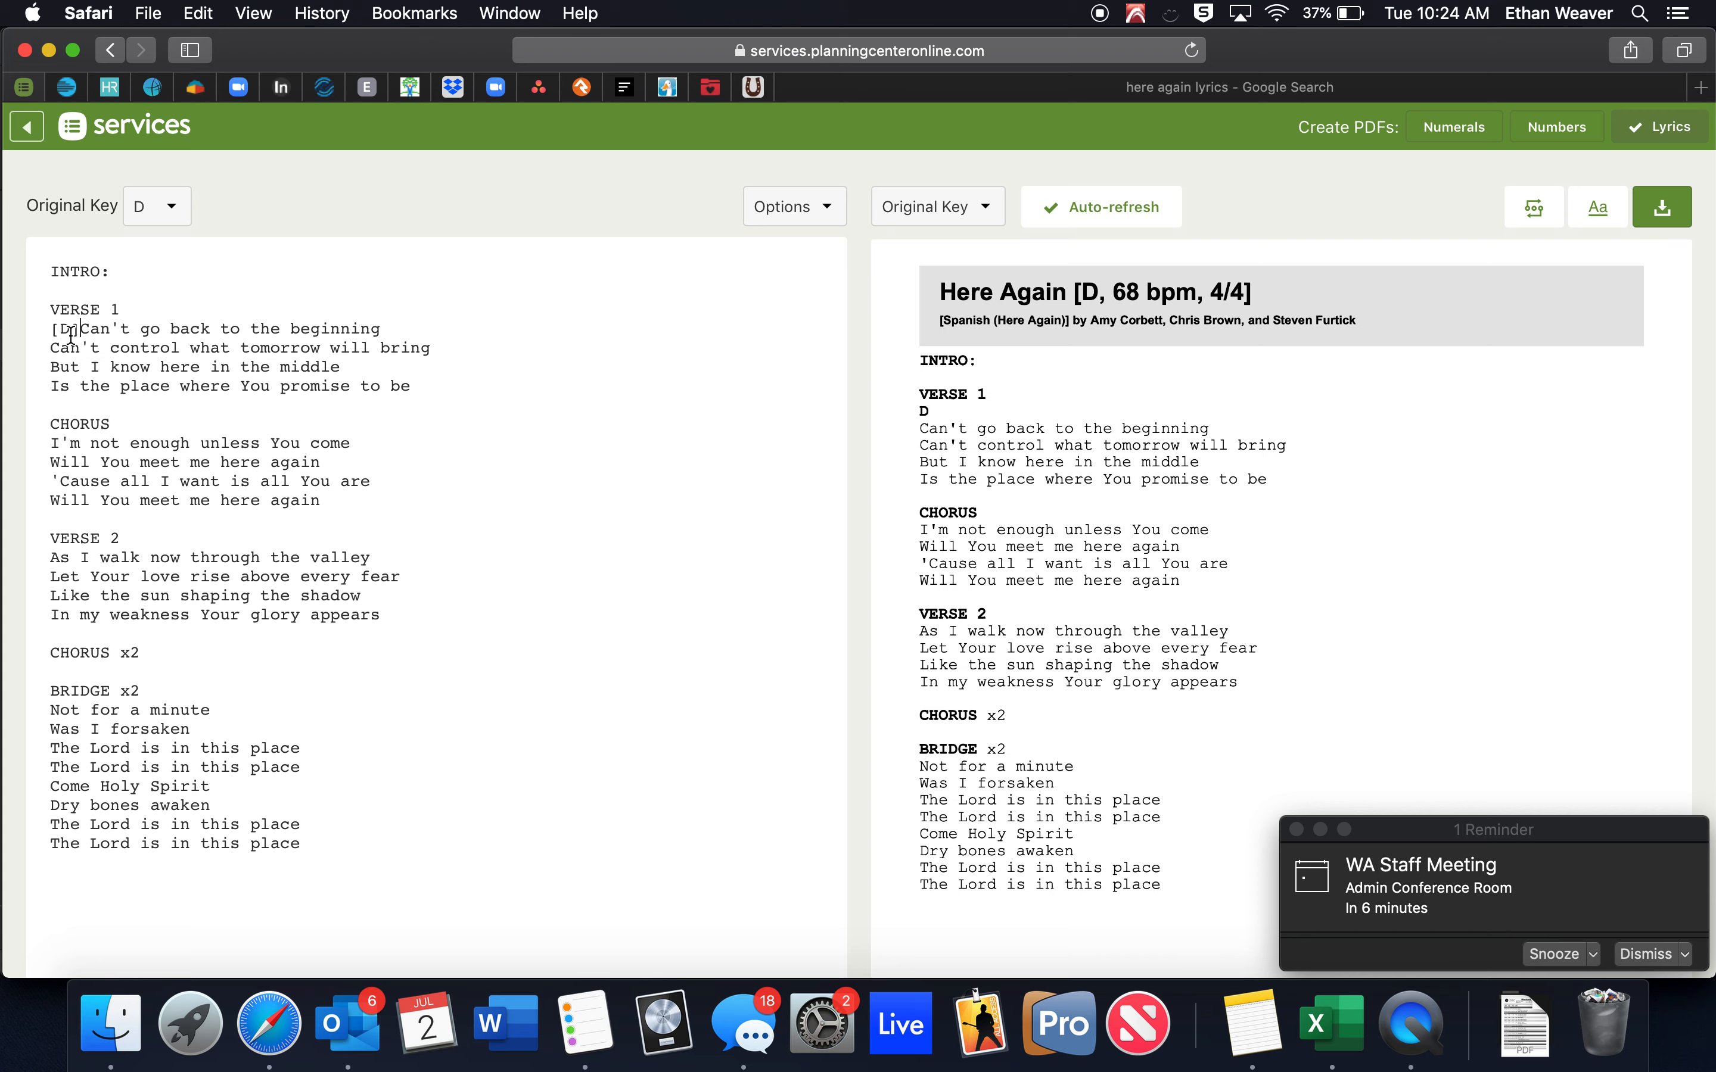
left_click(340, 348)
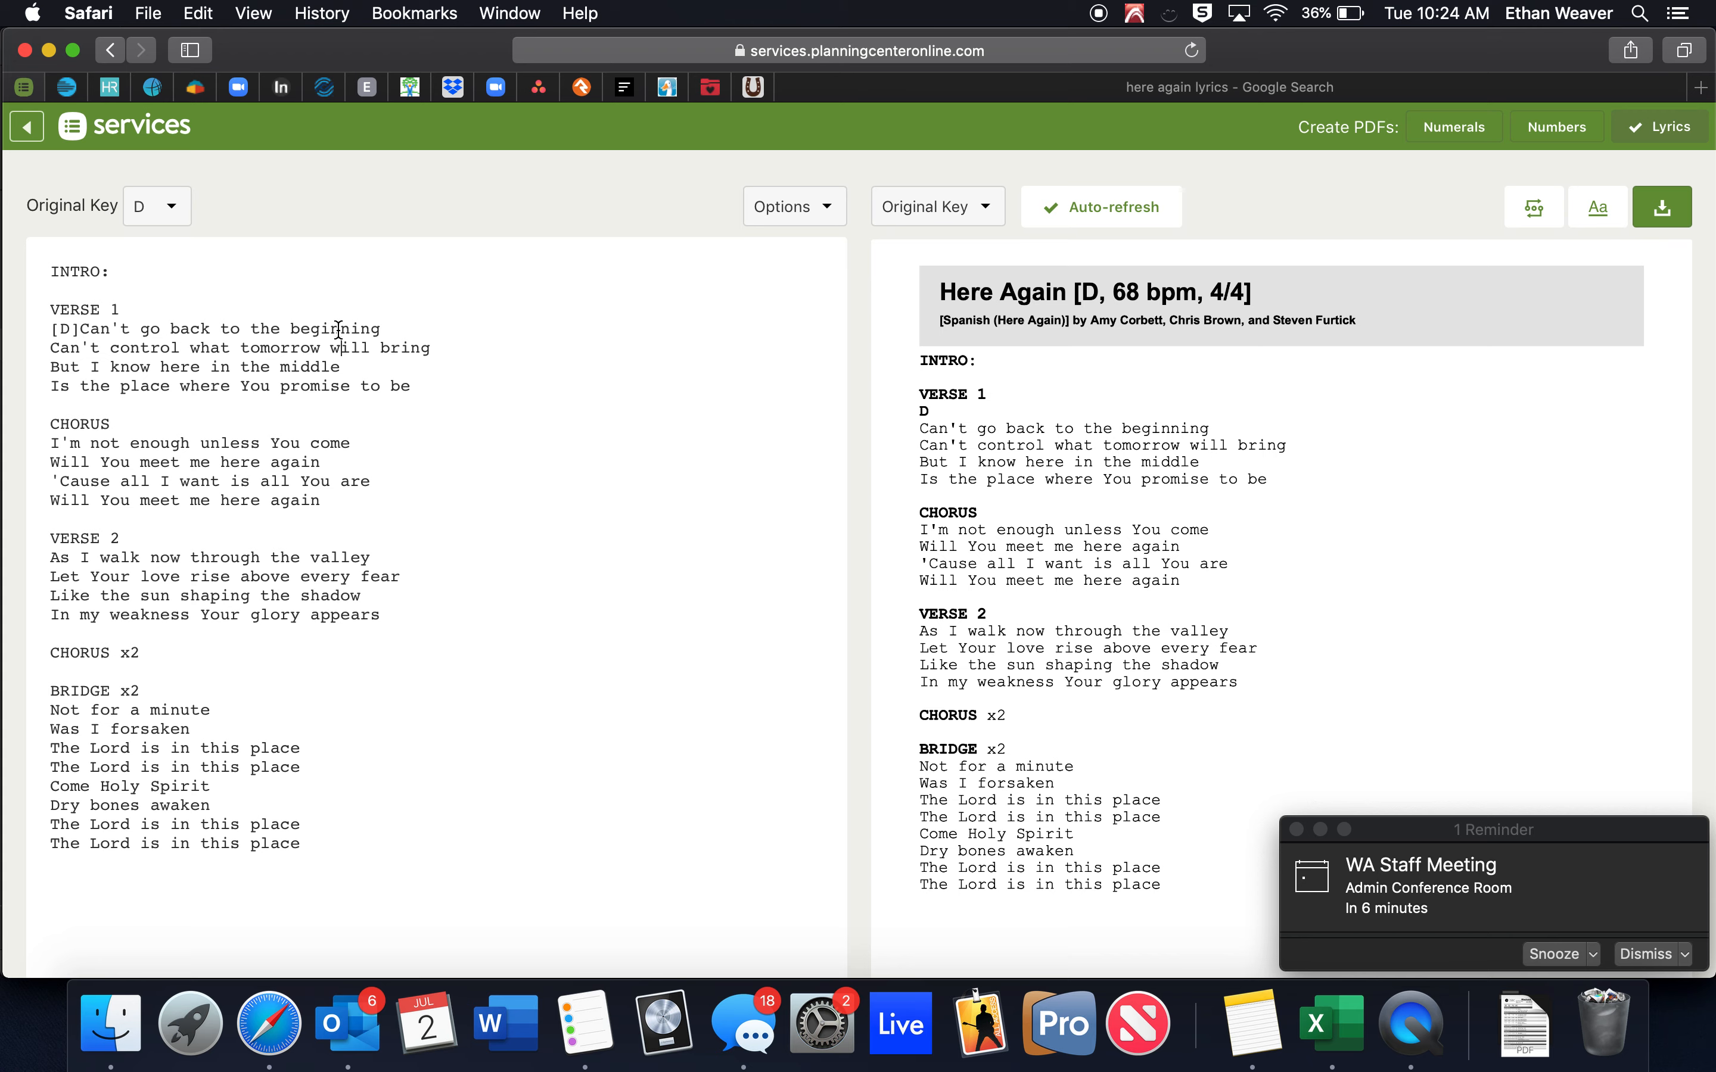
left_click(340, 330)
type("-")
type("[")
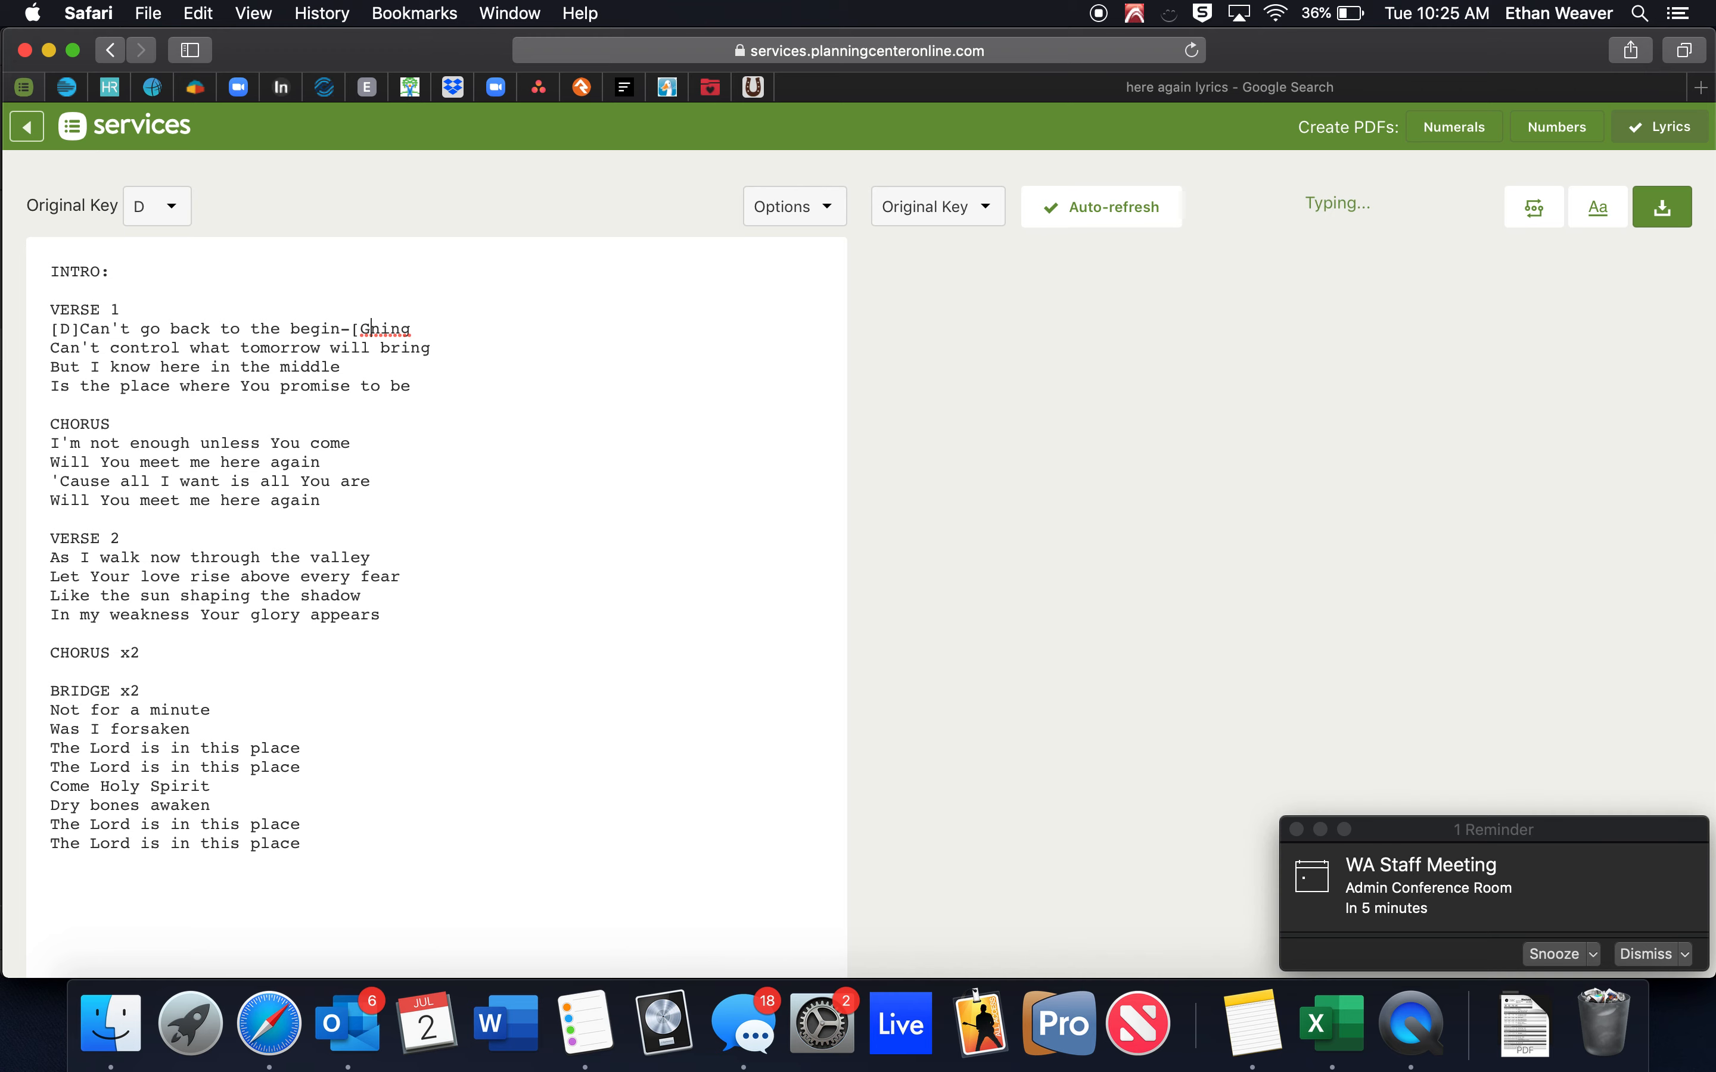
type("G]")
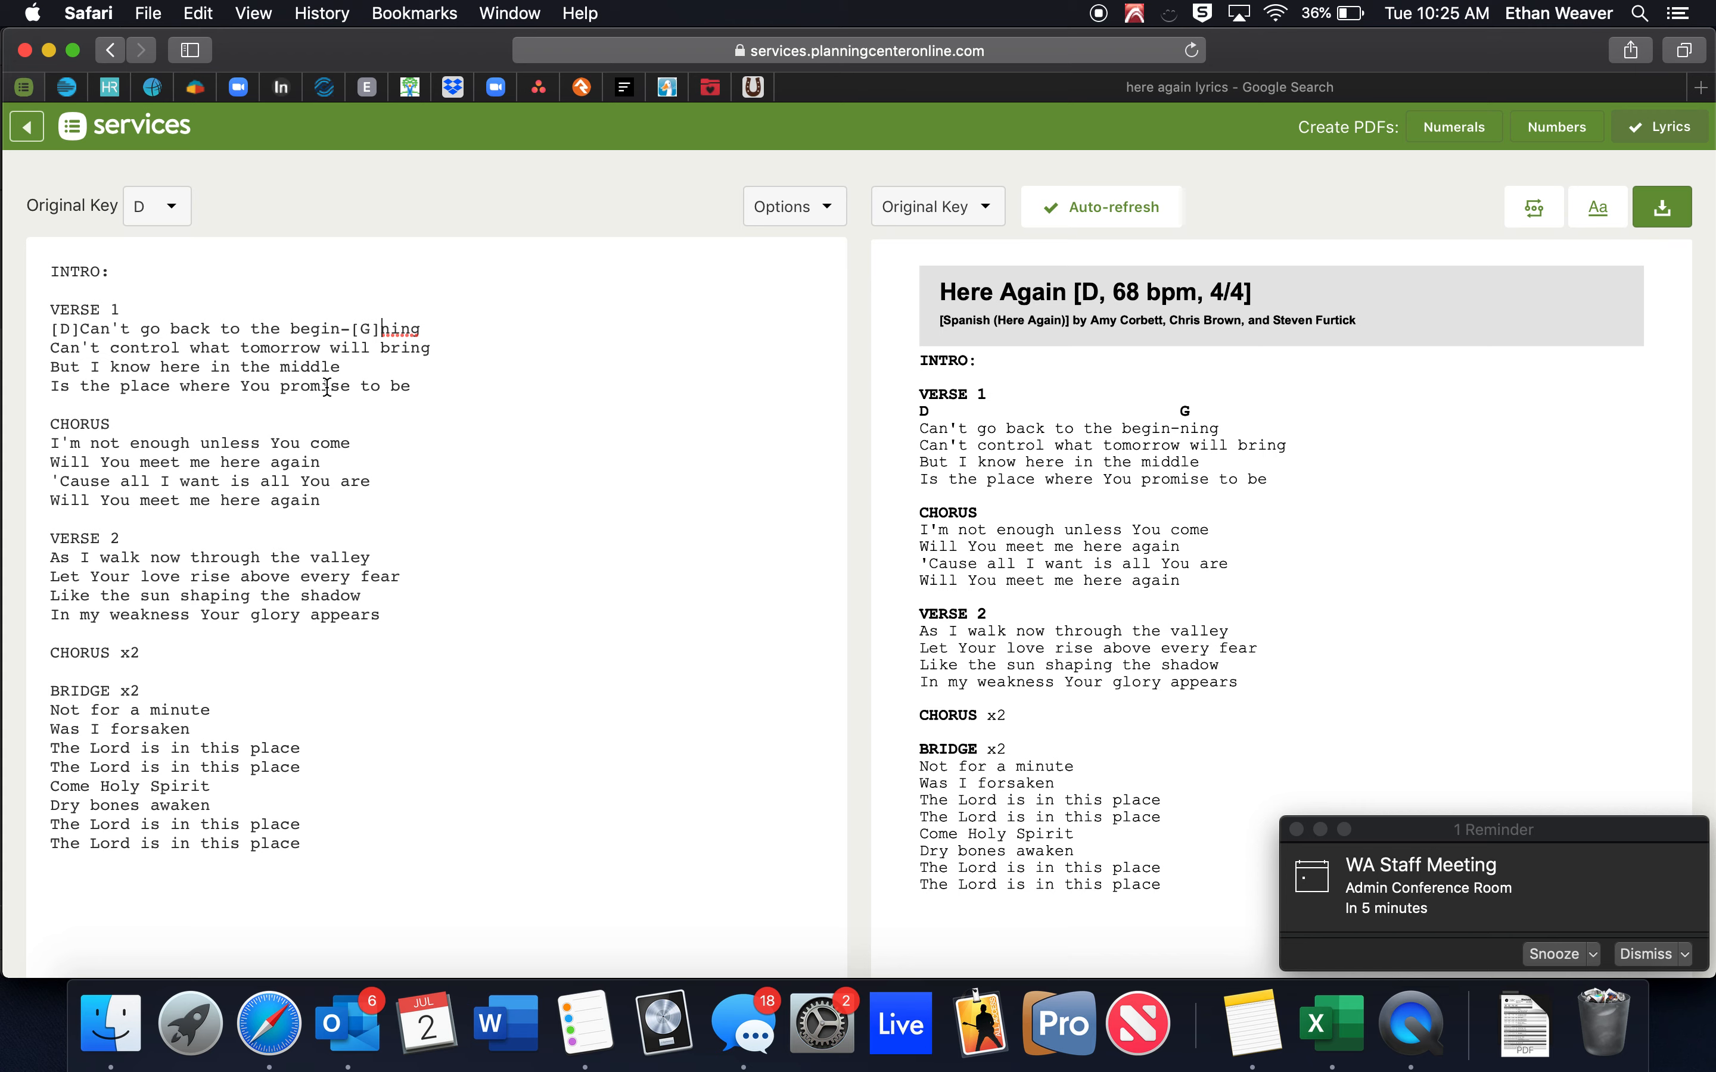
left_click(74, 331)
type("/F#")
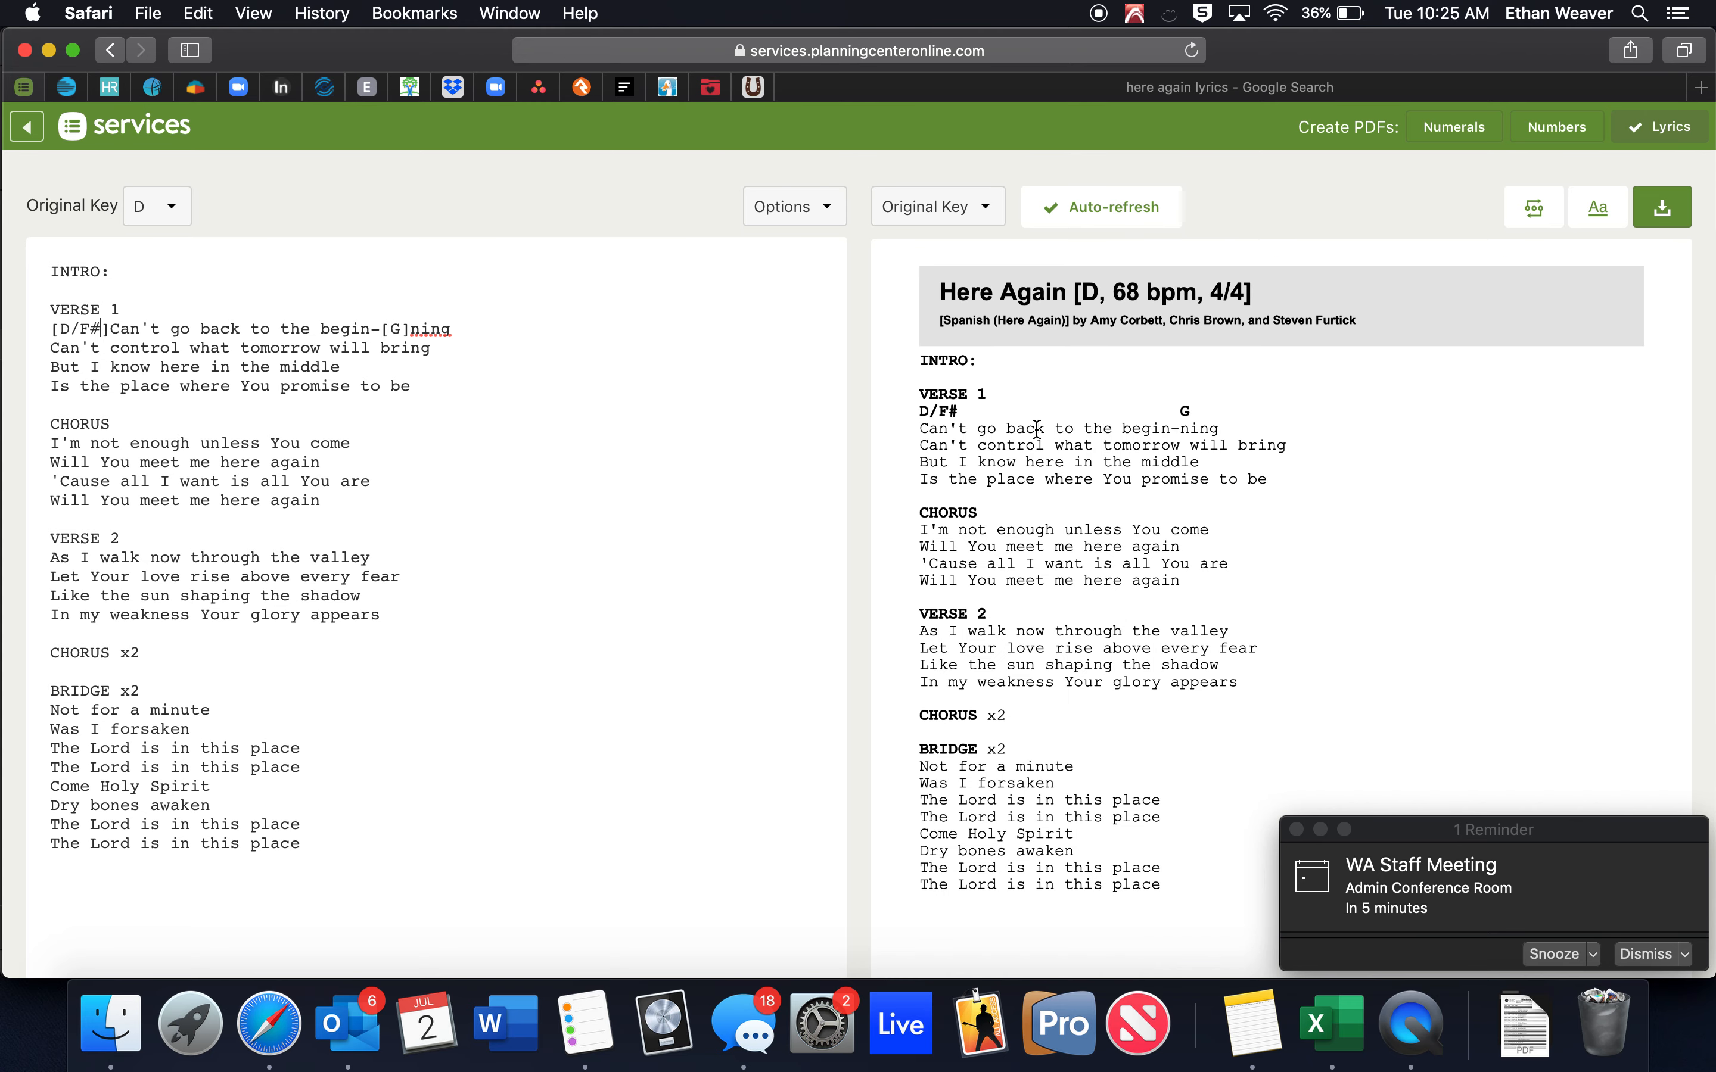
left_click(399, 329)
type("m")
Delete the [D/F#] and -[Gm] chords so the line reads plainly again.
left_click_drag(421, 330, 368, 330)
key("BackSpace")
left_click_drag(111, 330, 47, 331)
key("BackSpace")
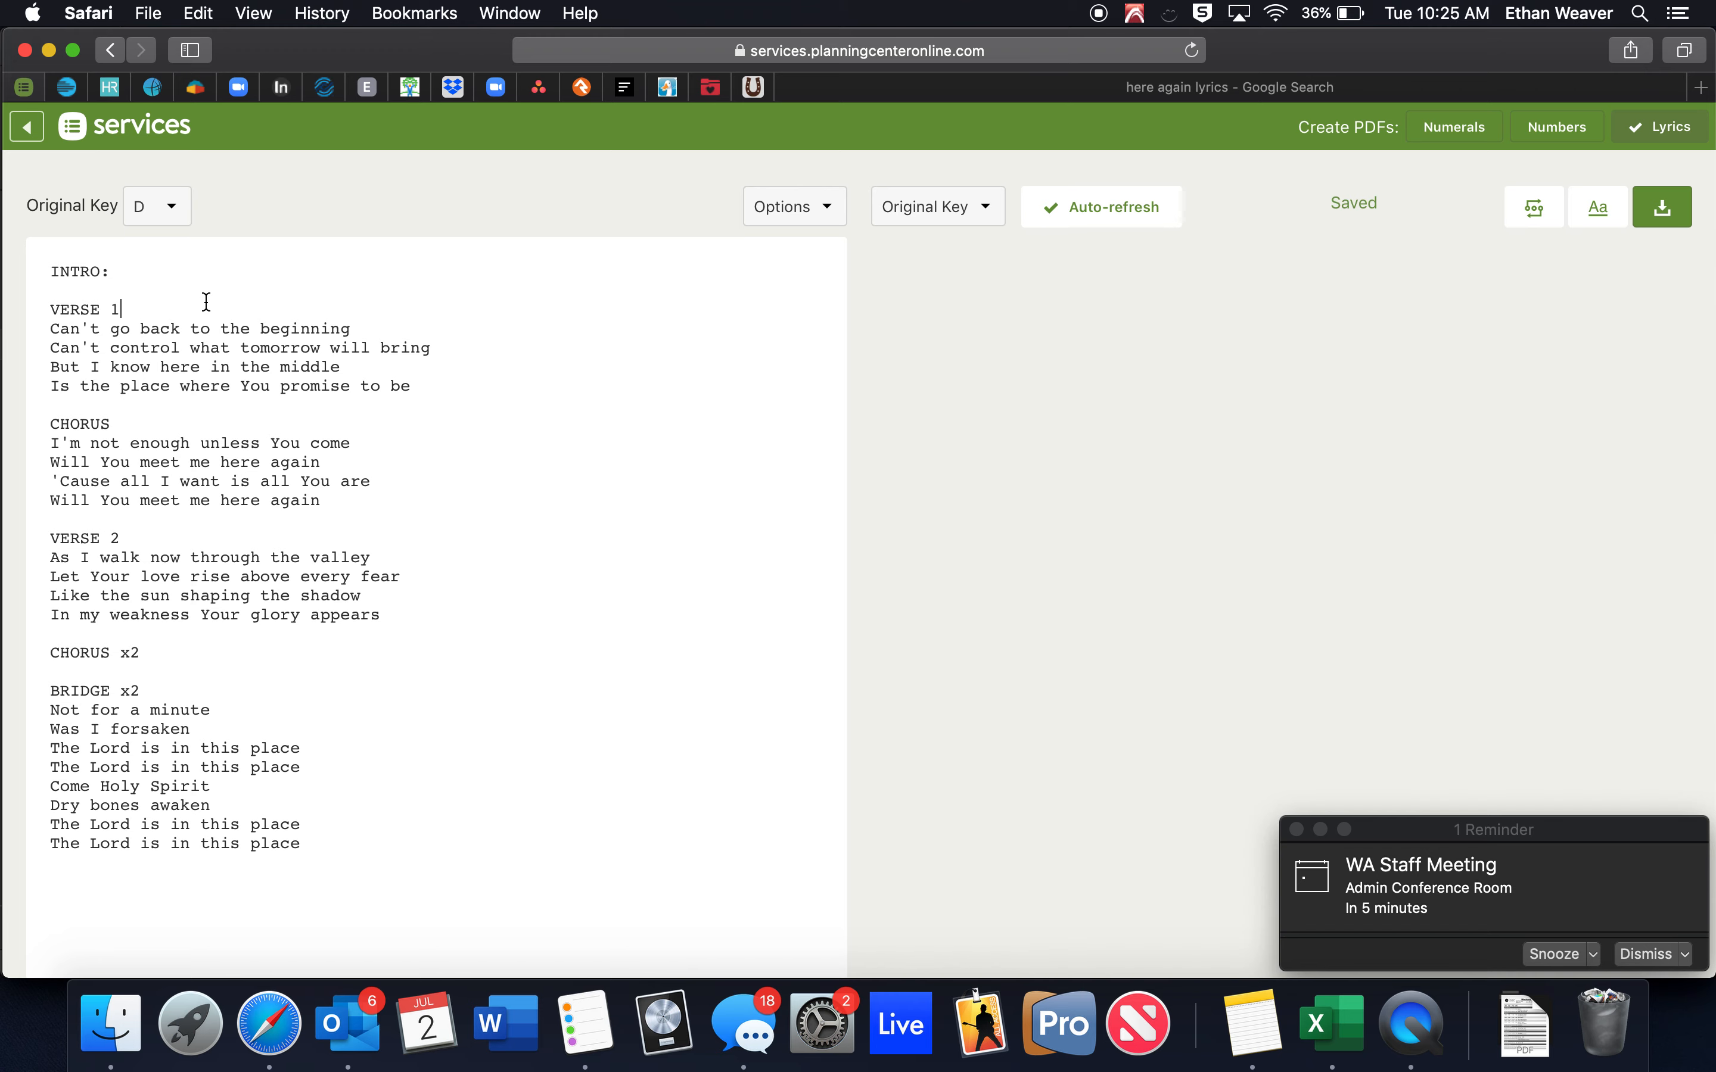
key("Return")
type("D")
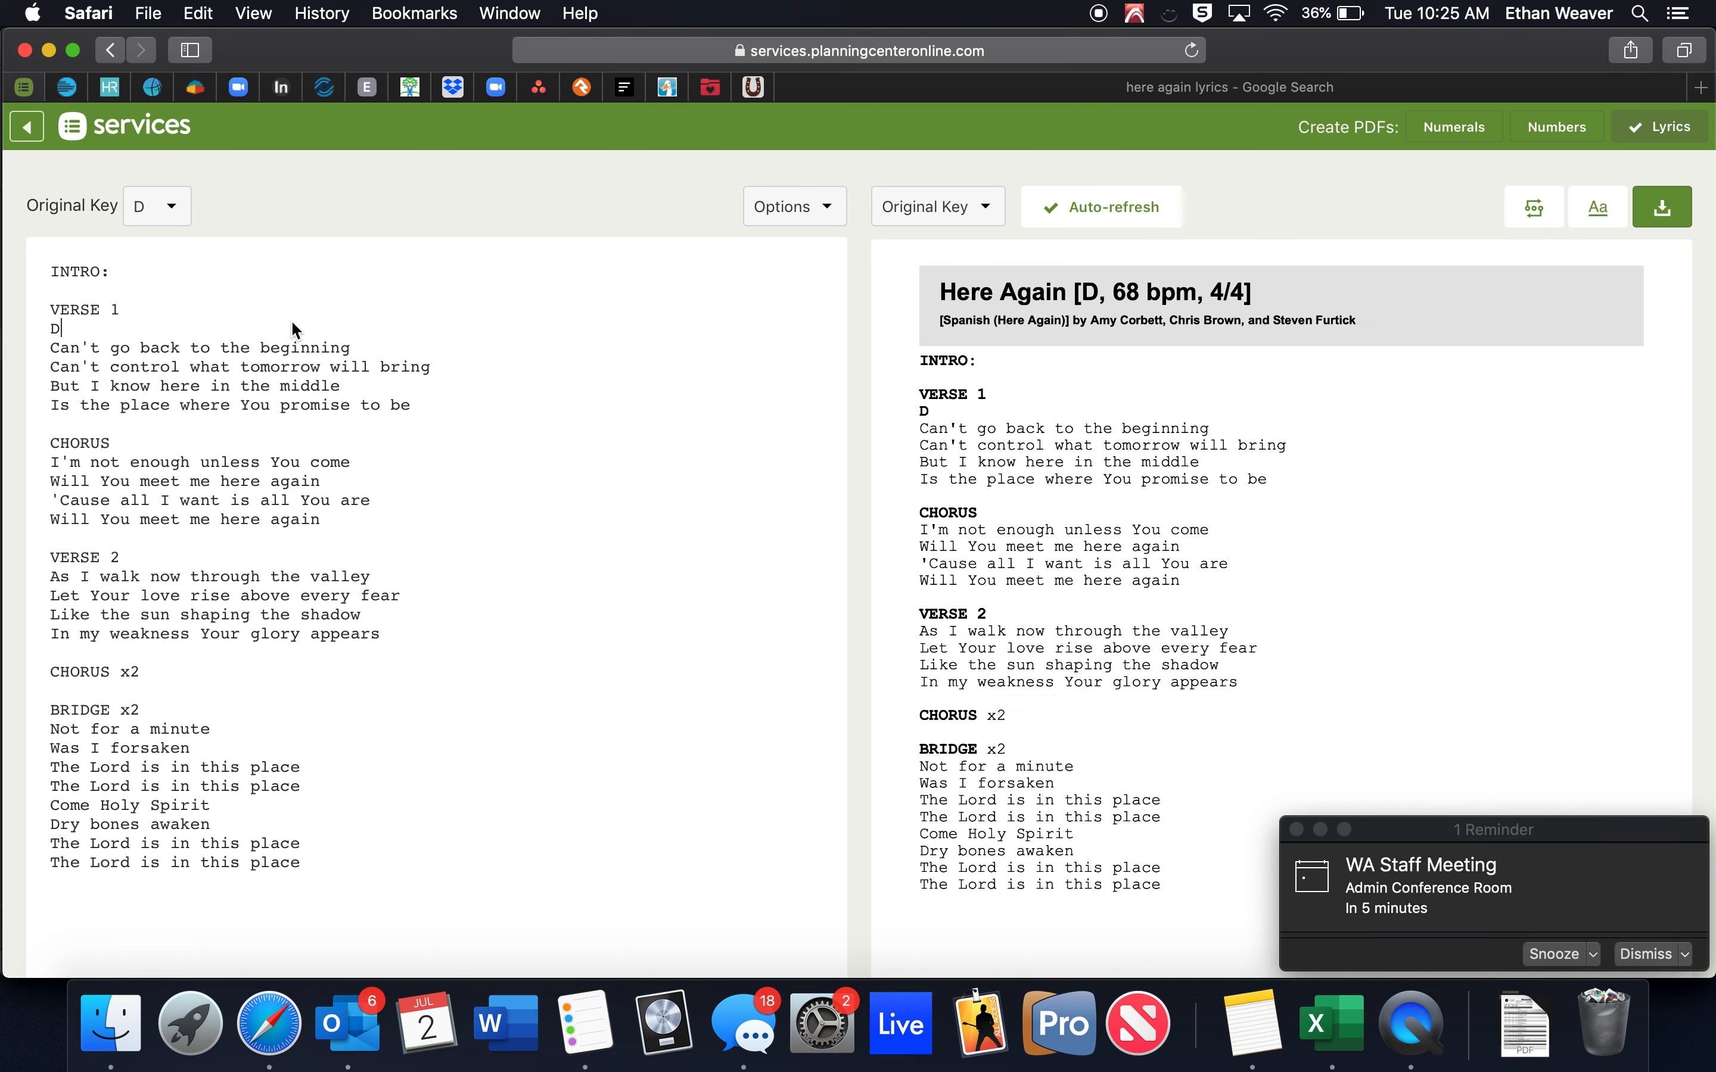
type(".")
key("BackSpace")
key("BackSpace")
key("BackSpace")
type("G")
key("BackSpace")
type("F#                         G")
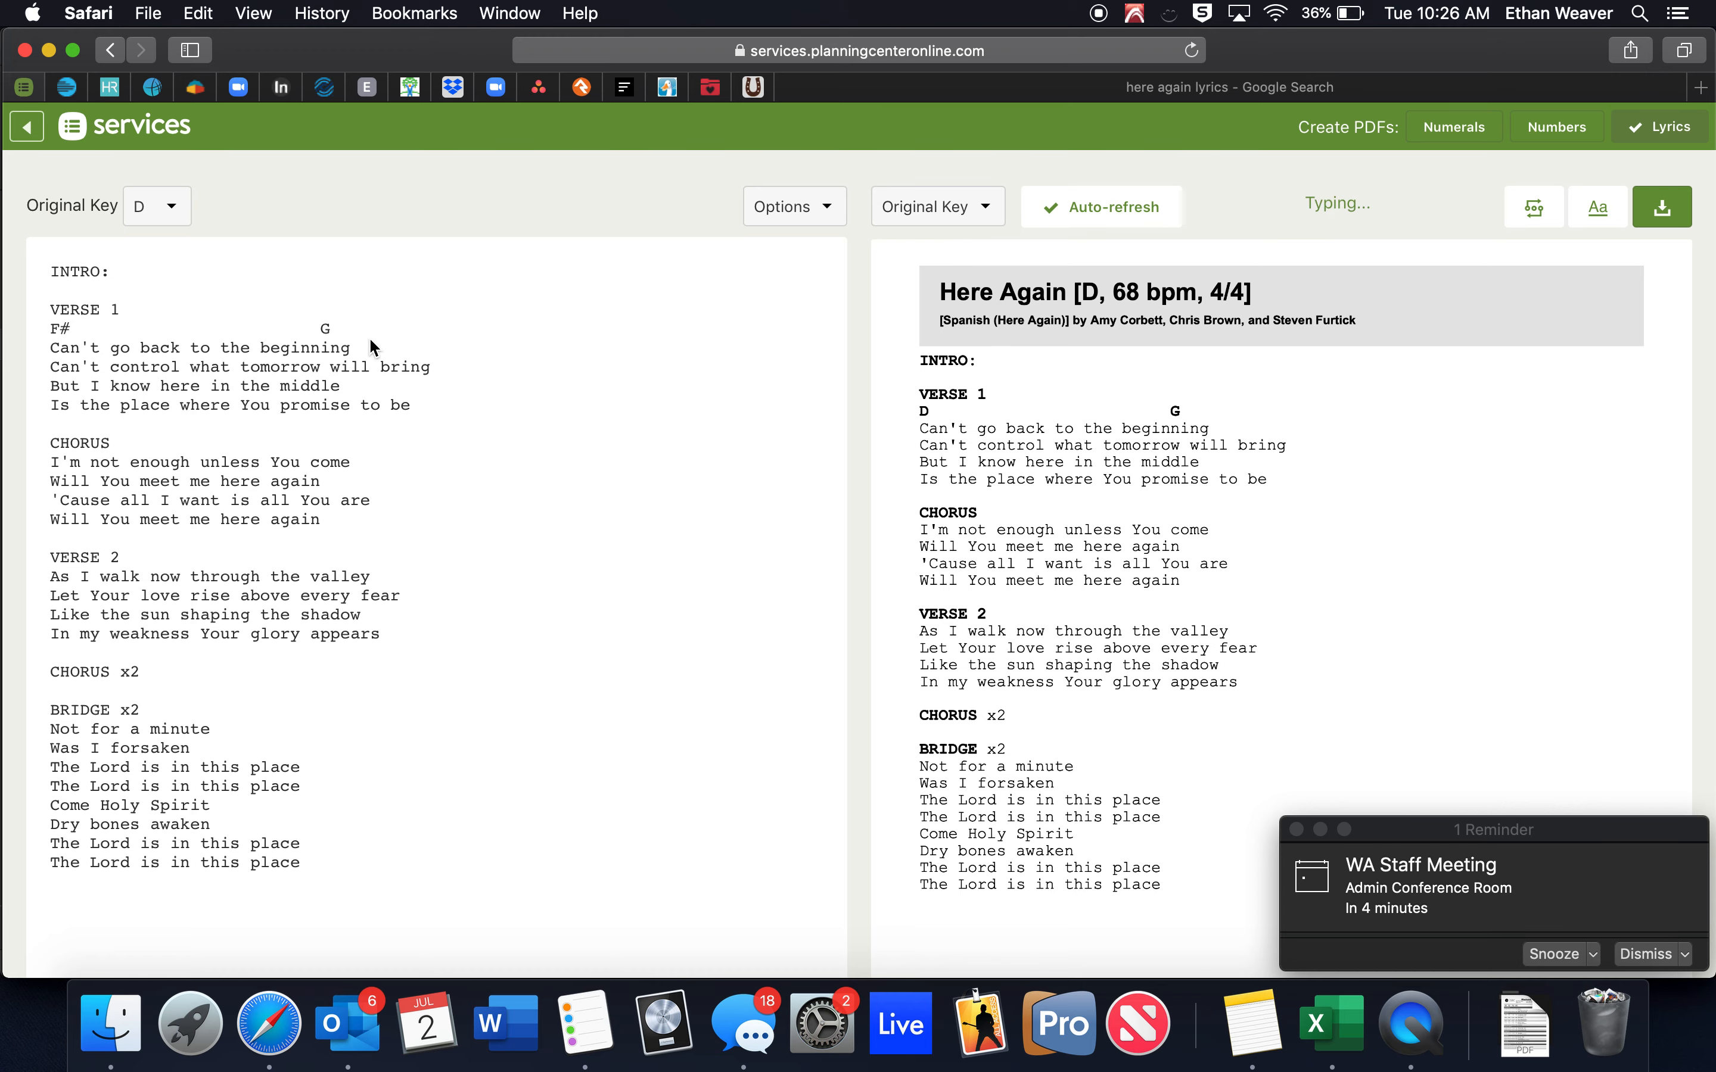
left_click(337, 331)
key("BackSpace")
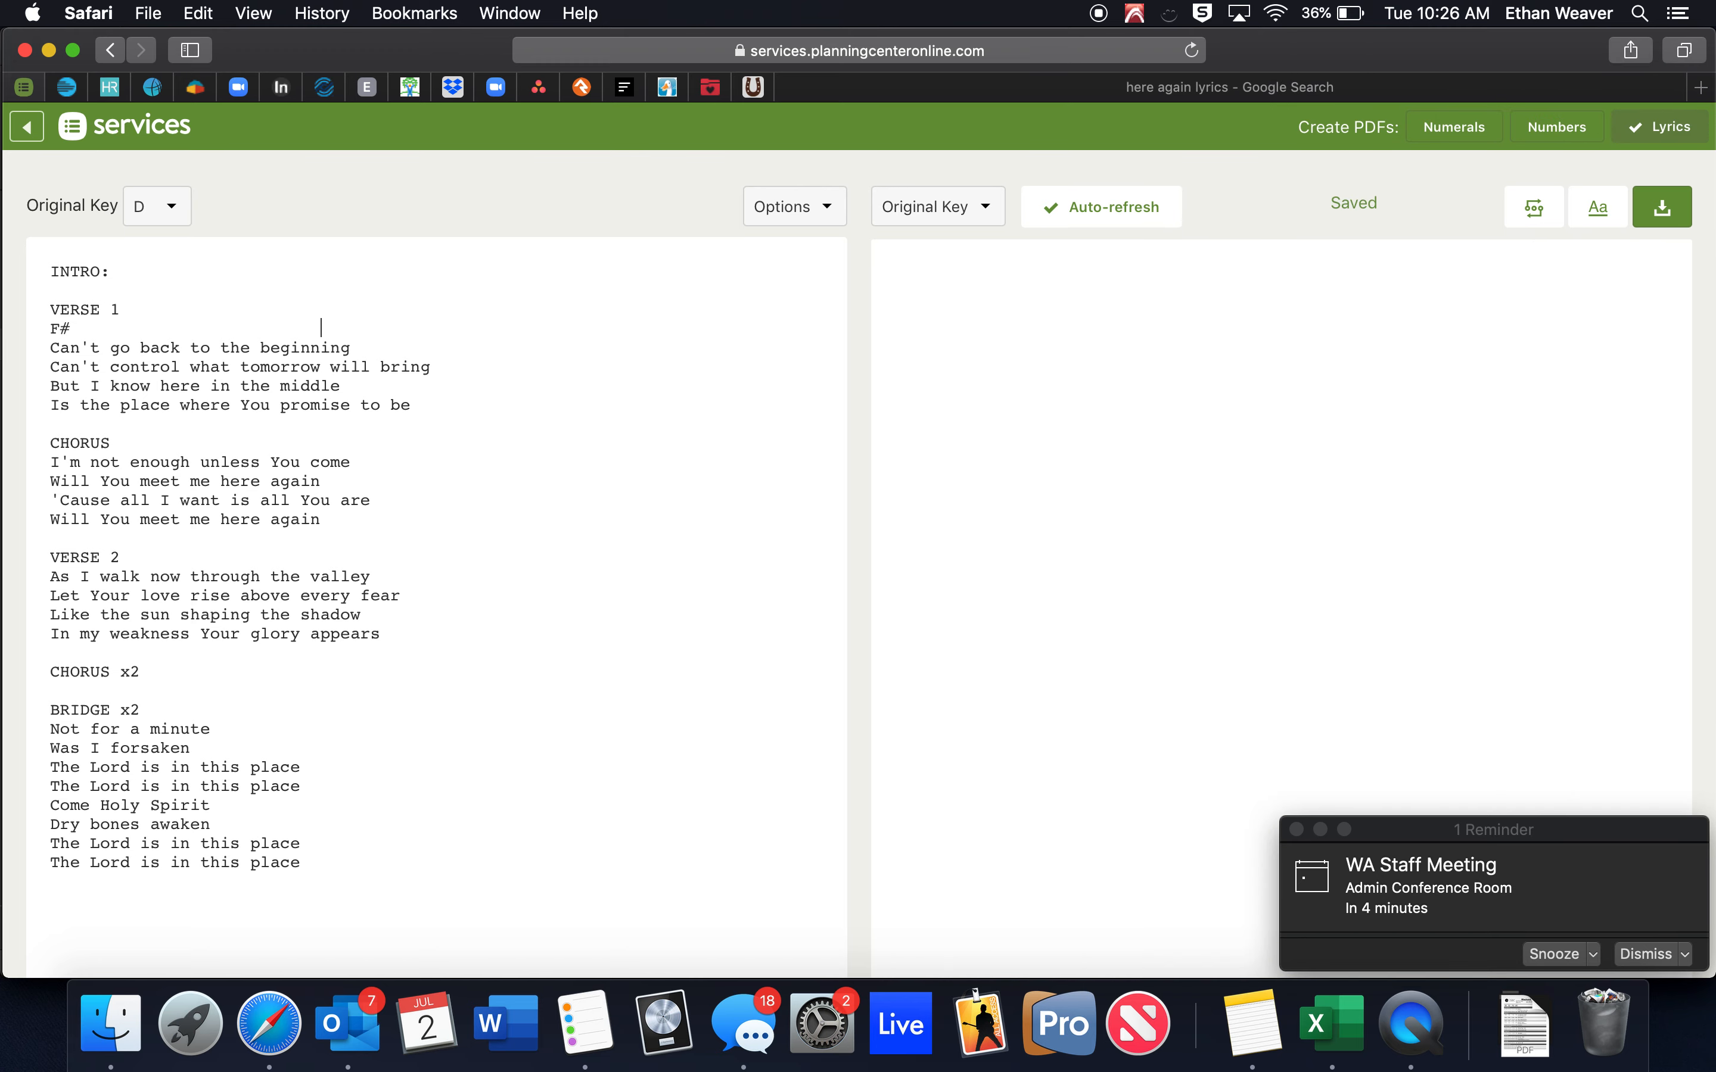
type("C#")
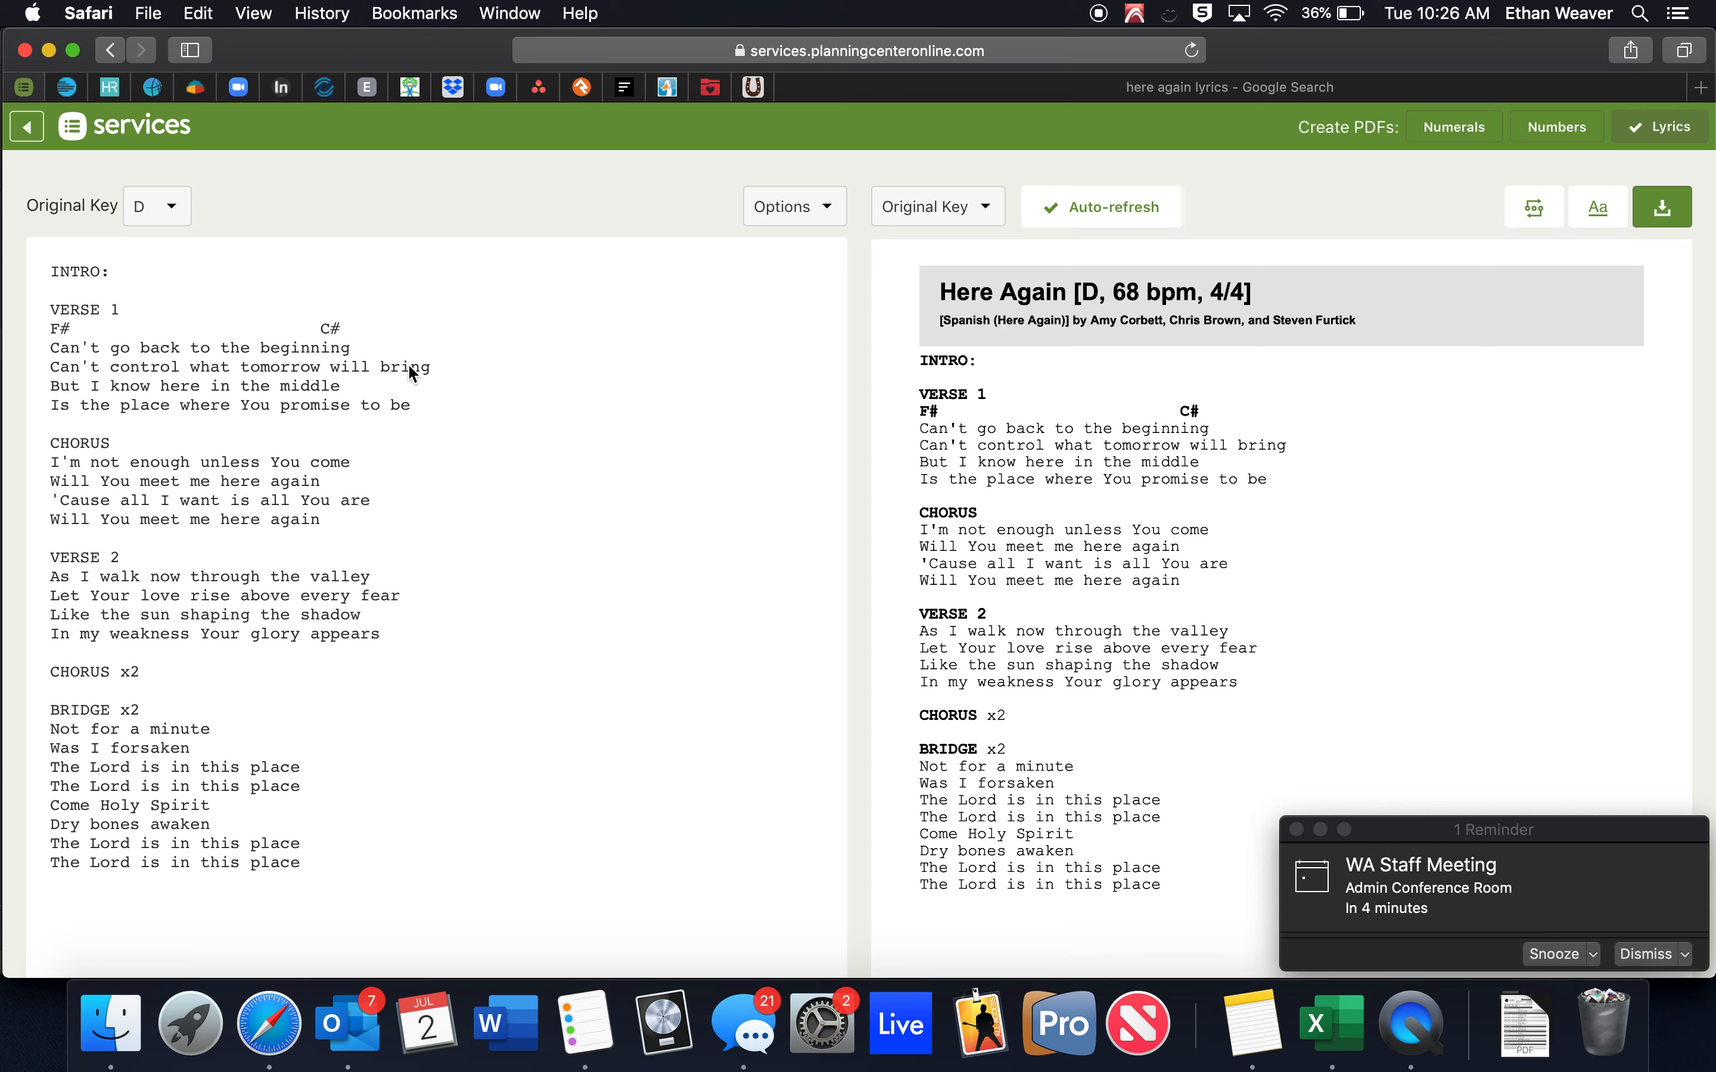
left_click_drag(343, 329, 37, 328)
key("BackSpace")
key("BackSpace")
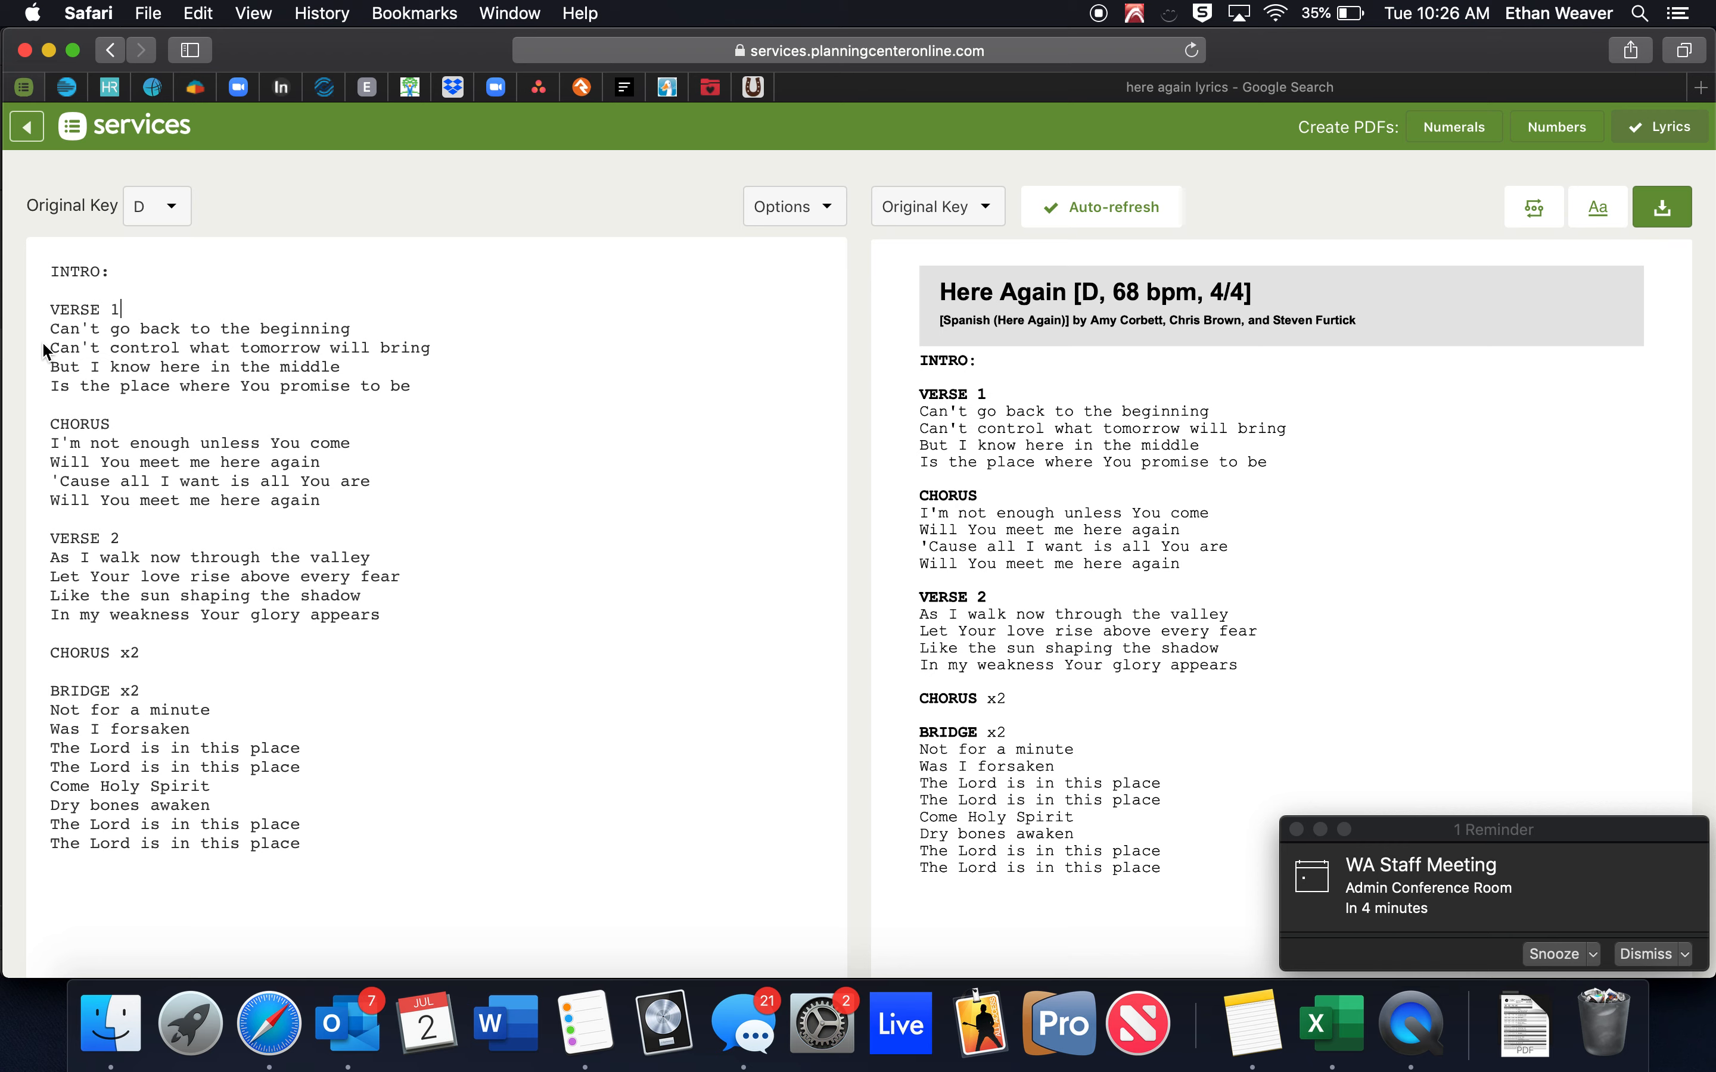
Chart the intro as 'INTRO: | D / G / | A |'.
left_click(209, 269)
type("| D / G ")
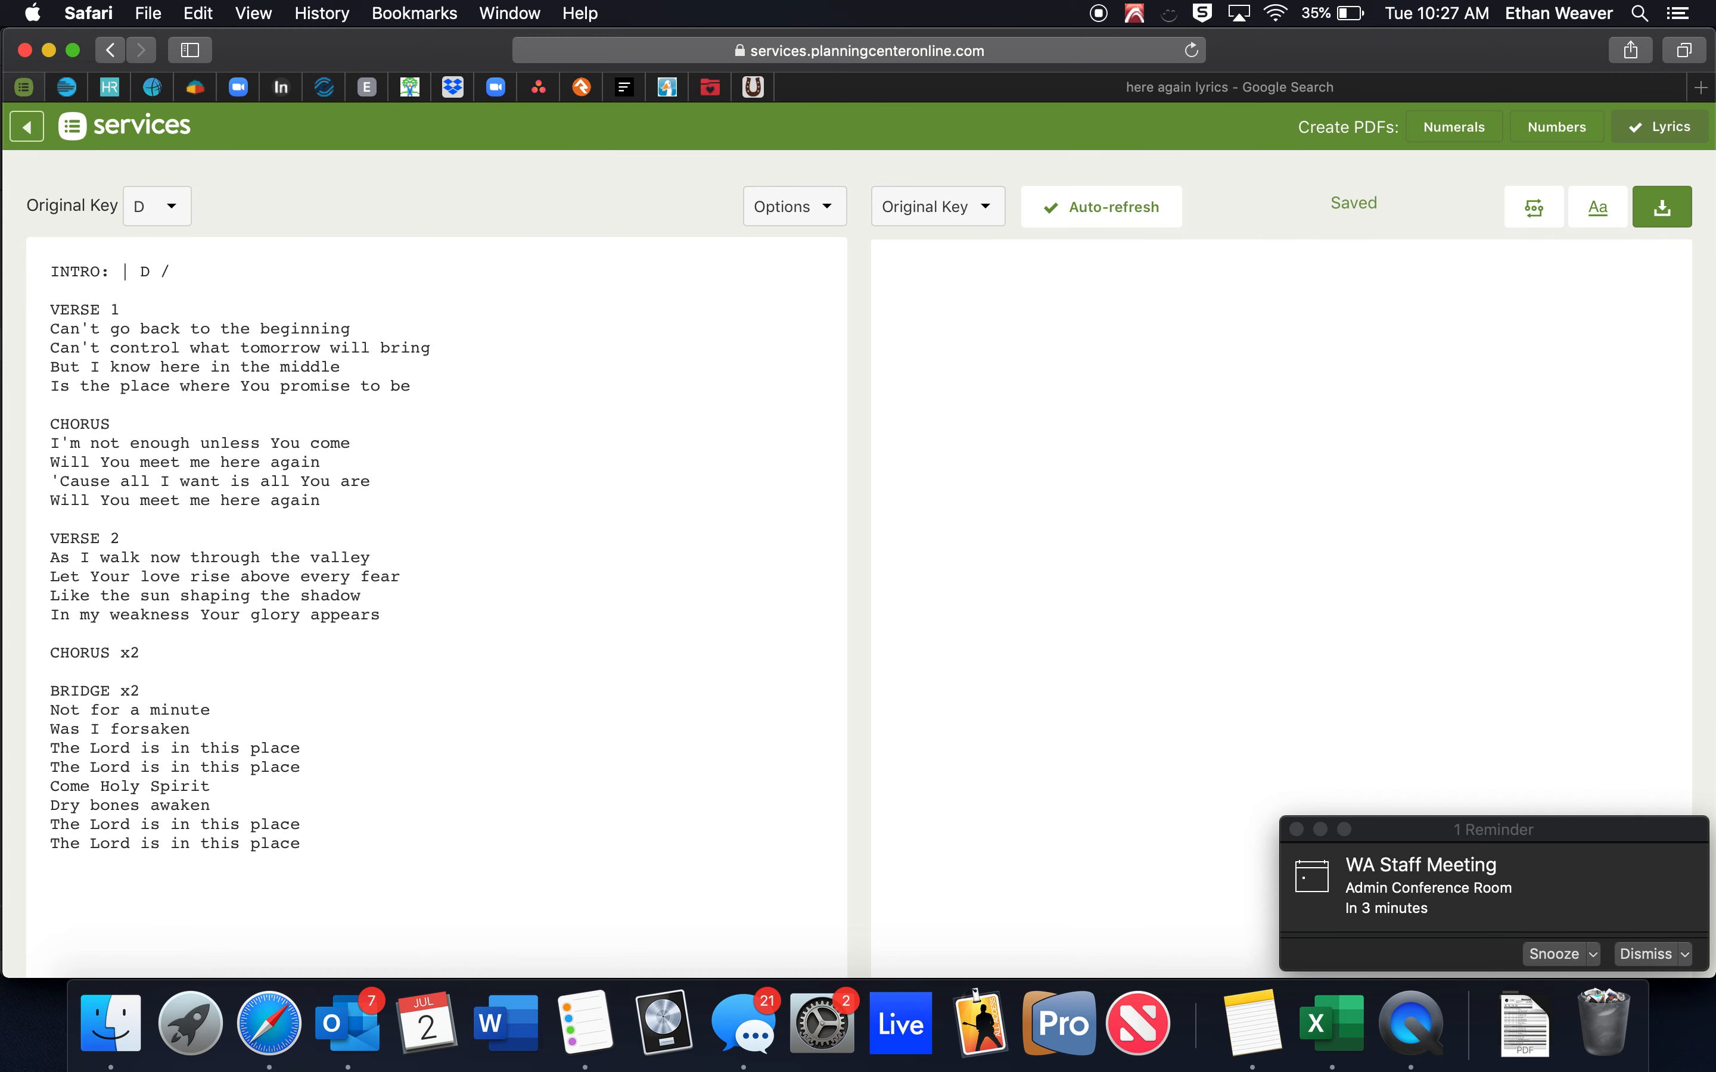
type("/ |")
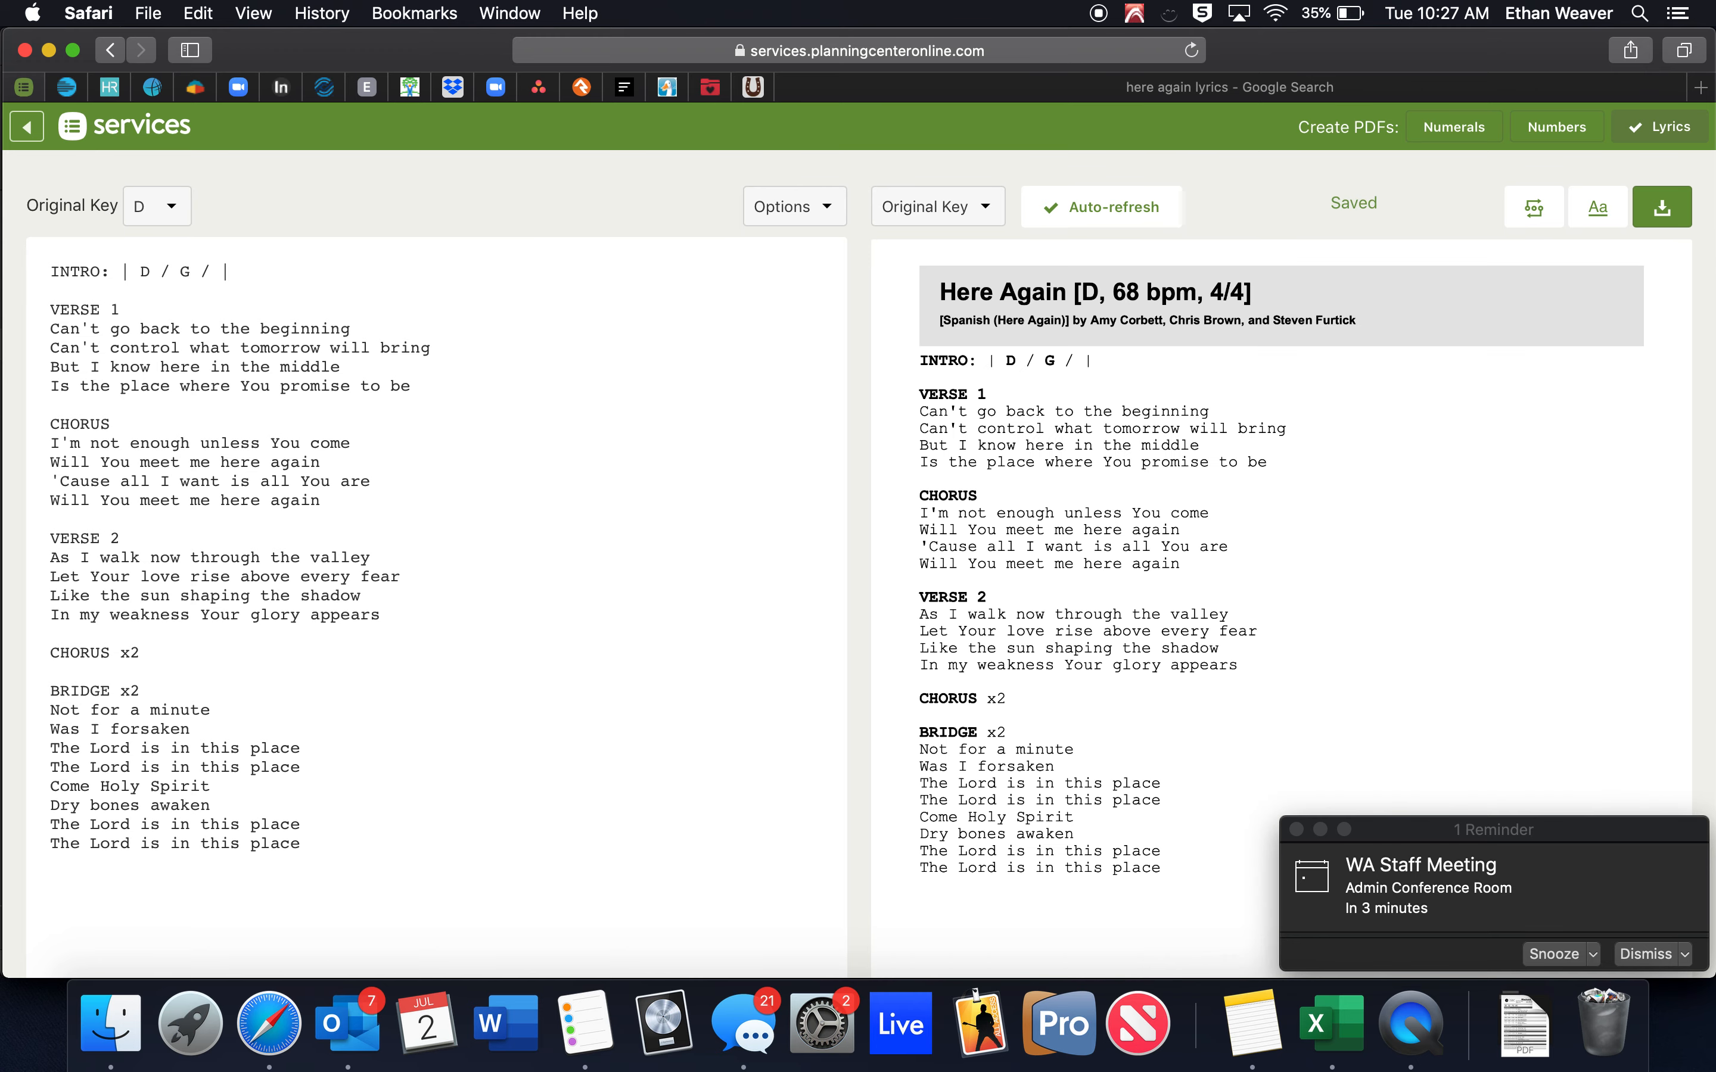
type(" A")
key("Return")
key("BackSpace")
type("|")
Insert a D chord over 'a-gain' in the chorus's last line.
left_click(390, 388)
left_click(280, 499)
type("-{")
key("BackSpace")
type("[D]")
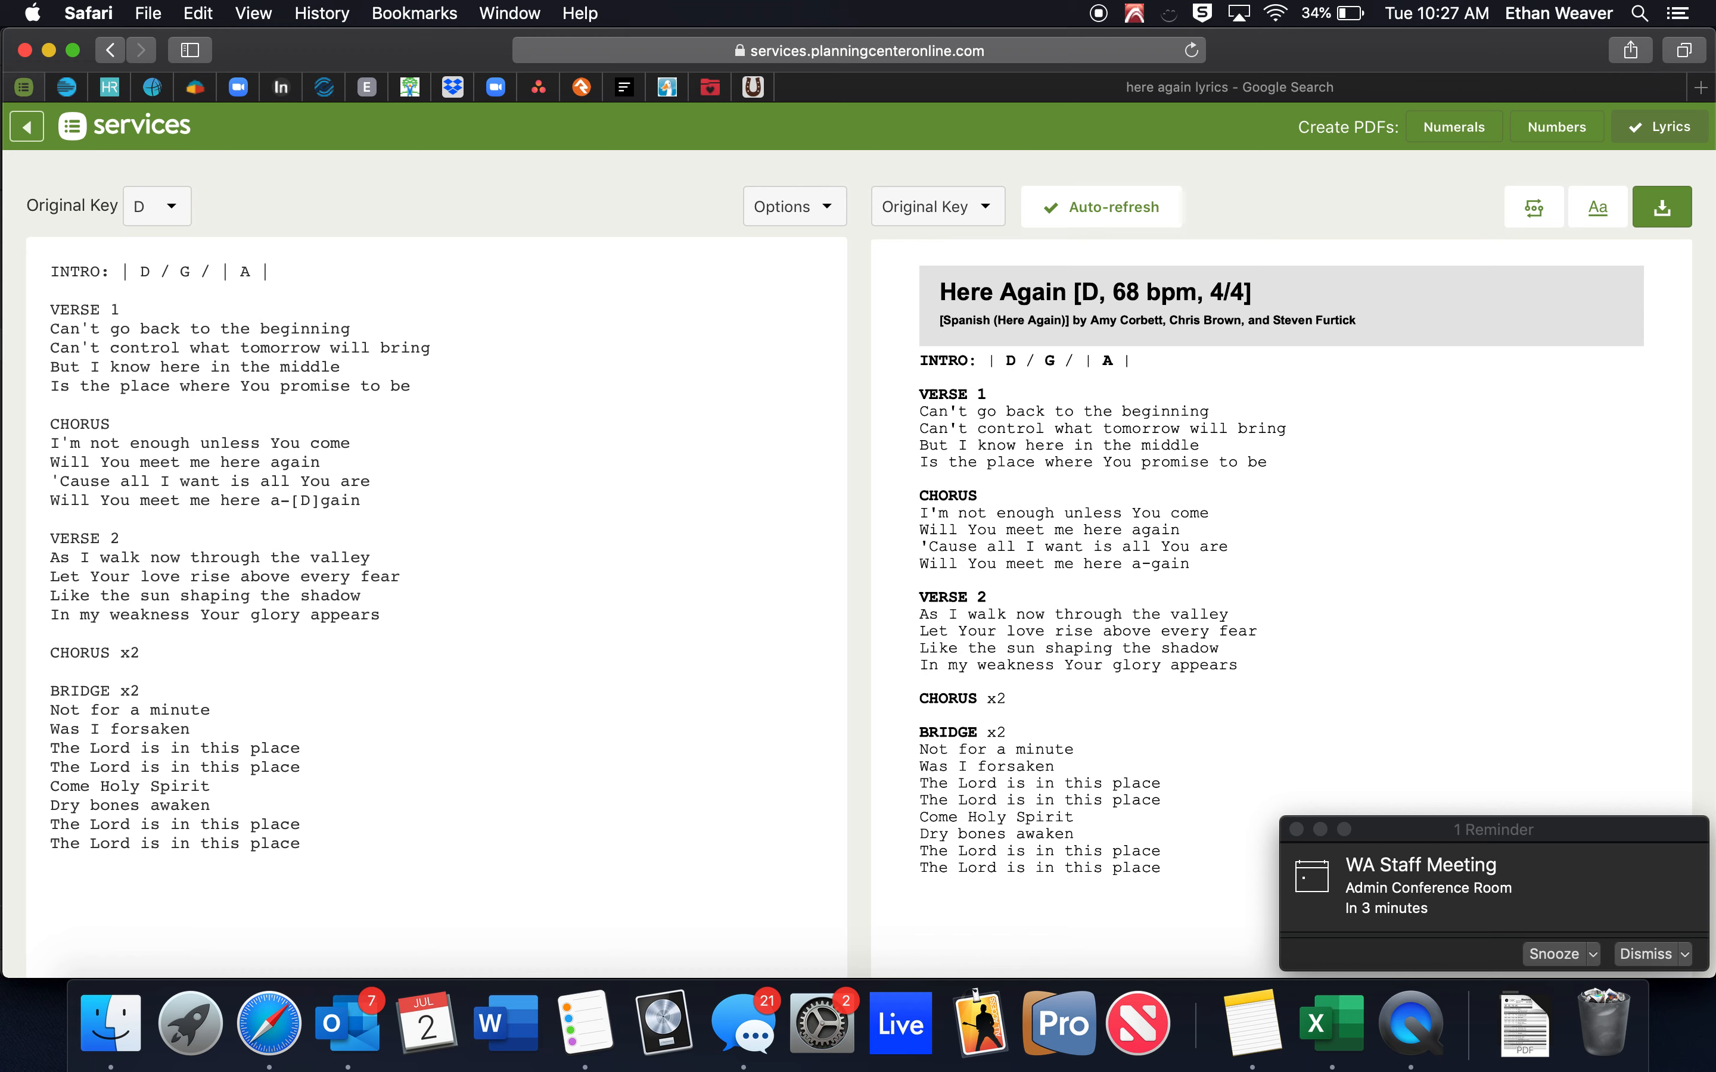
Start an interlude line 'INTER: | D |' below the chorus.
left_click(390, 498)
key("Return")
key("Return")
type("INTER")
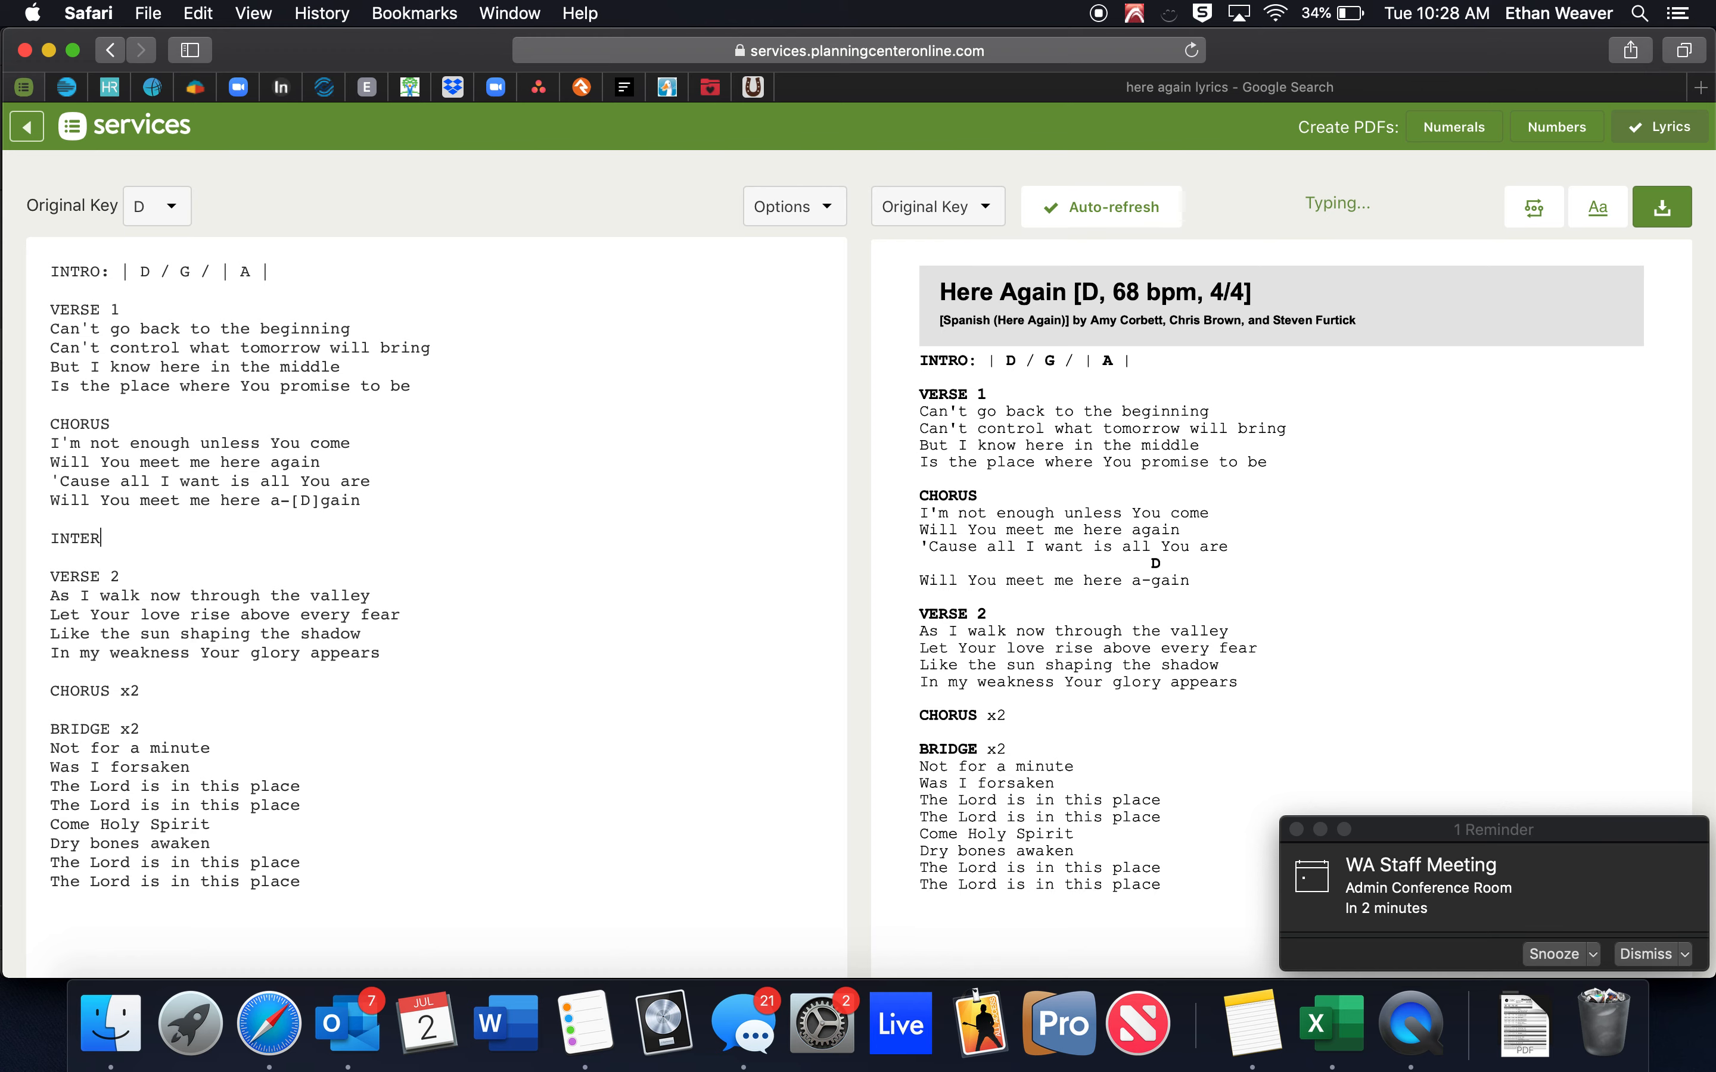
type(": ")
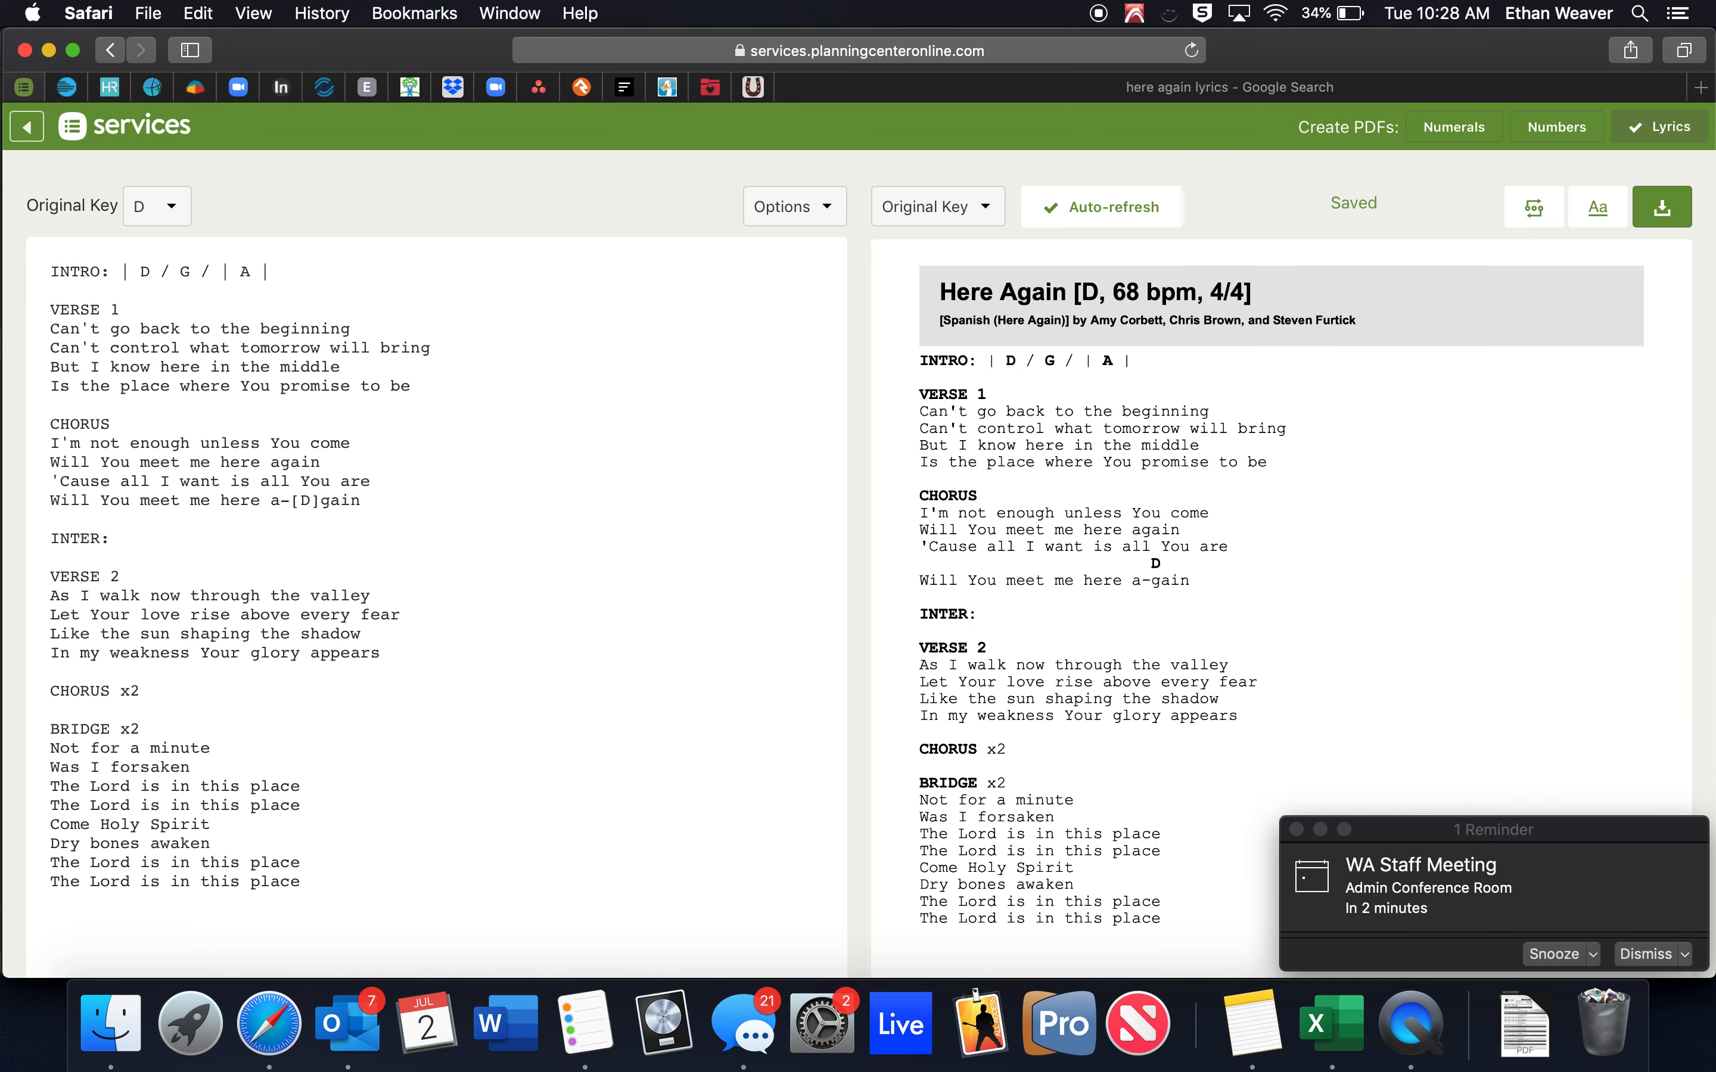
type("| D |")
Wrap the chorus's final D chord in parentheses so it reads [(D)].
left_click(299, 503)
type("(")
left_click(317, 497)
type(")")
left_click(1597, 213)
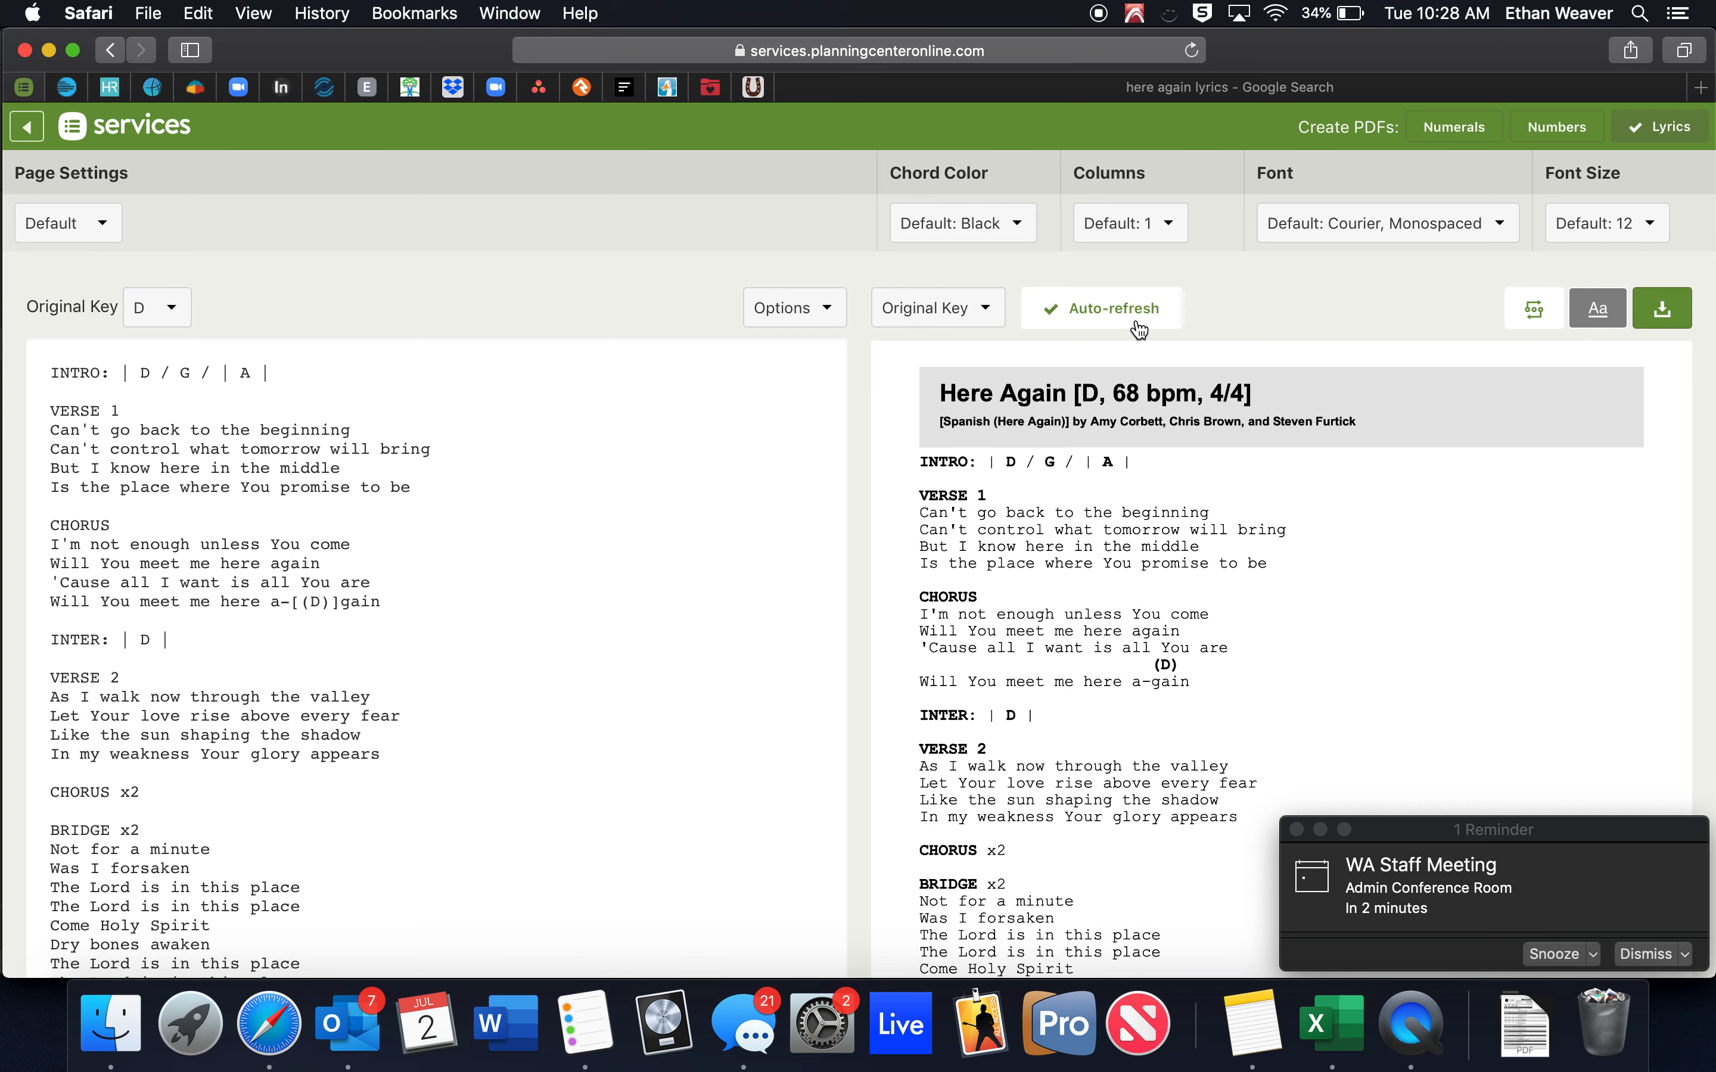
Check the Columns and Font Size options, keep both unchanged, and review the full chart preview.
left_click(1137, 245)
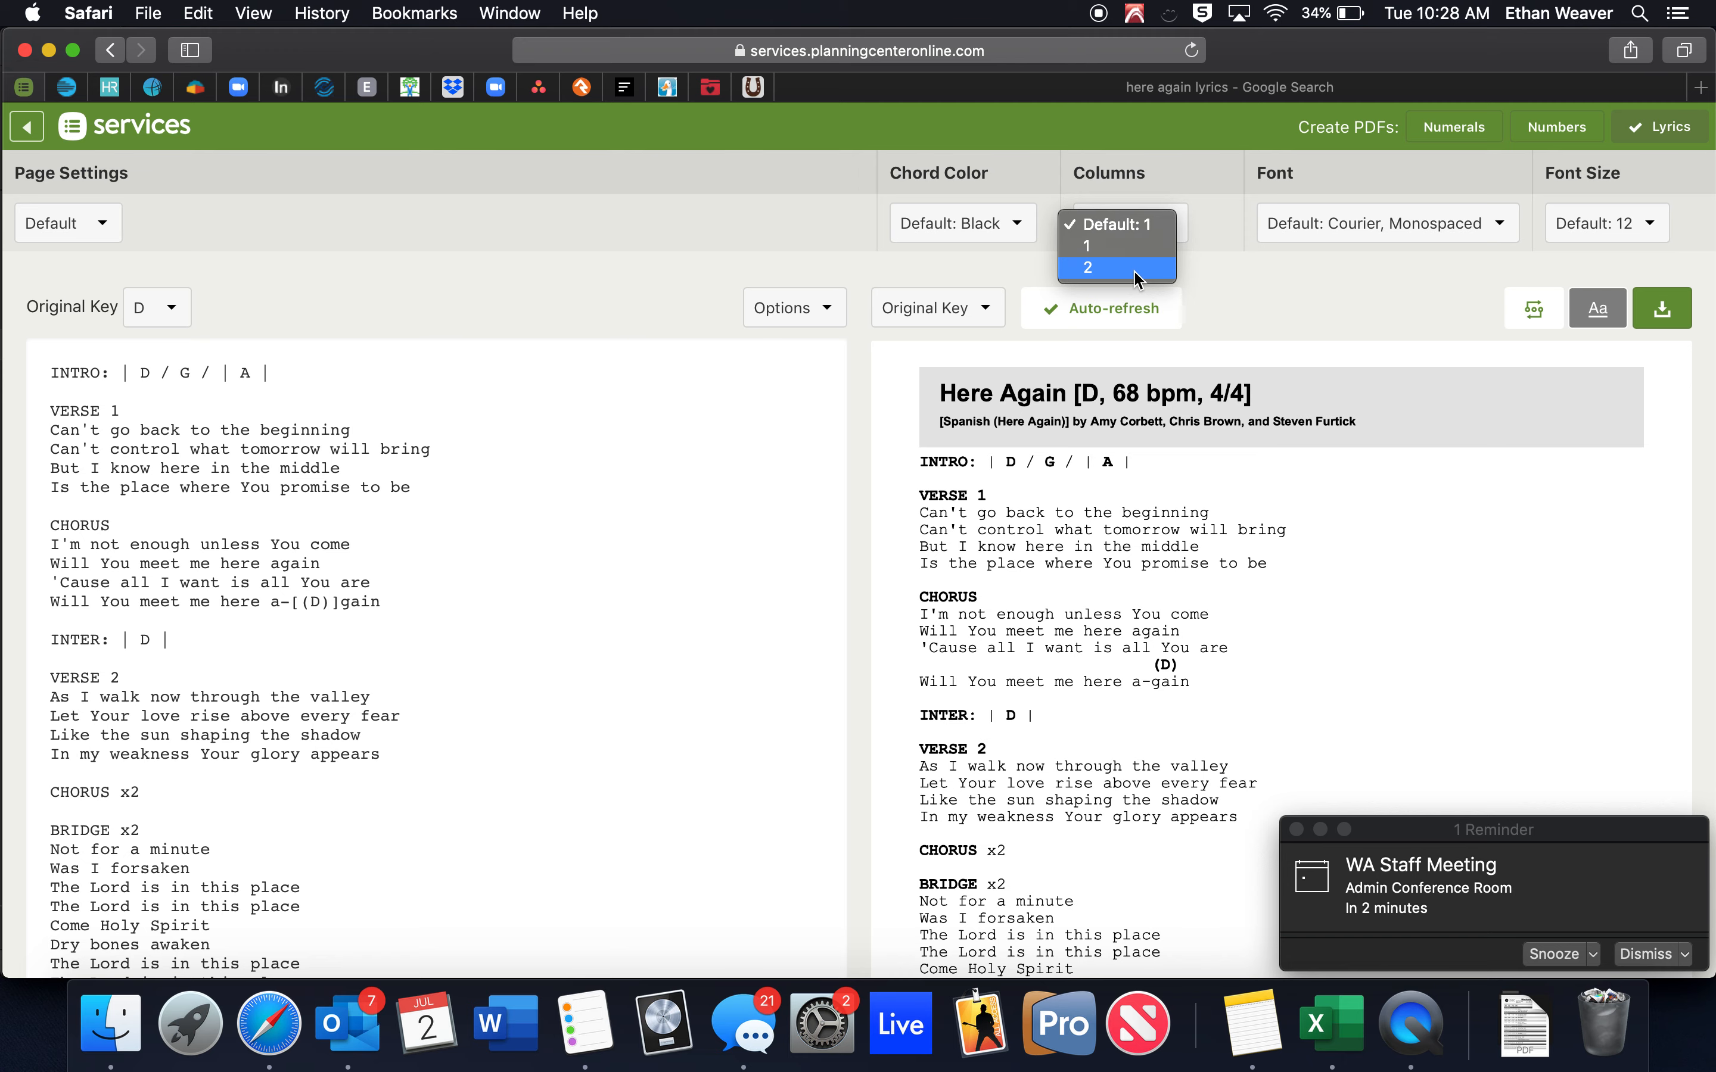
left_click(1239, 287)
scroll(1259, 624, "down", 1)
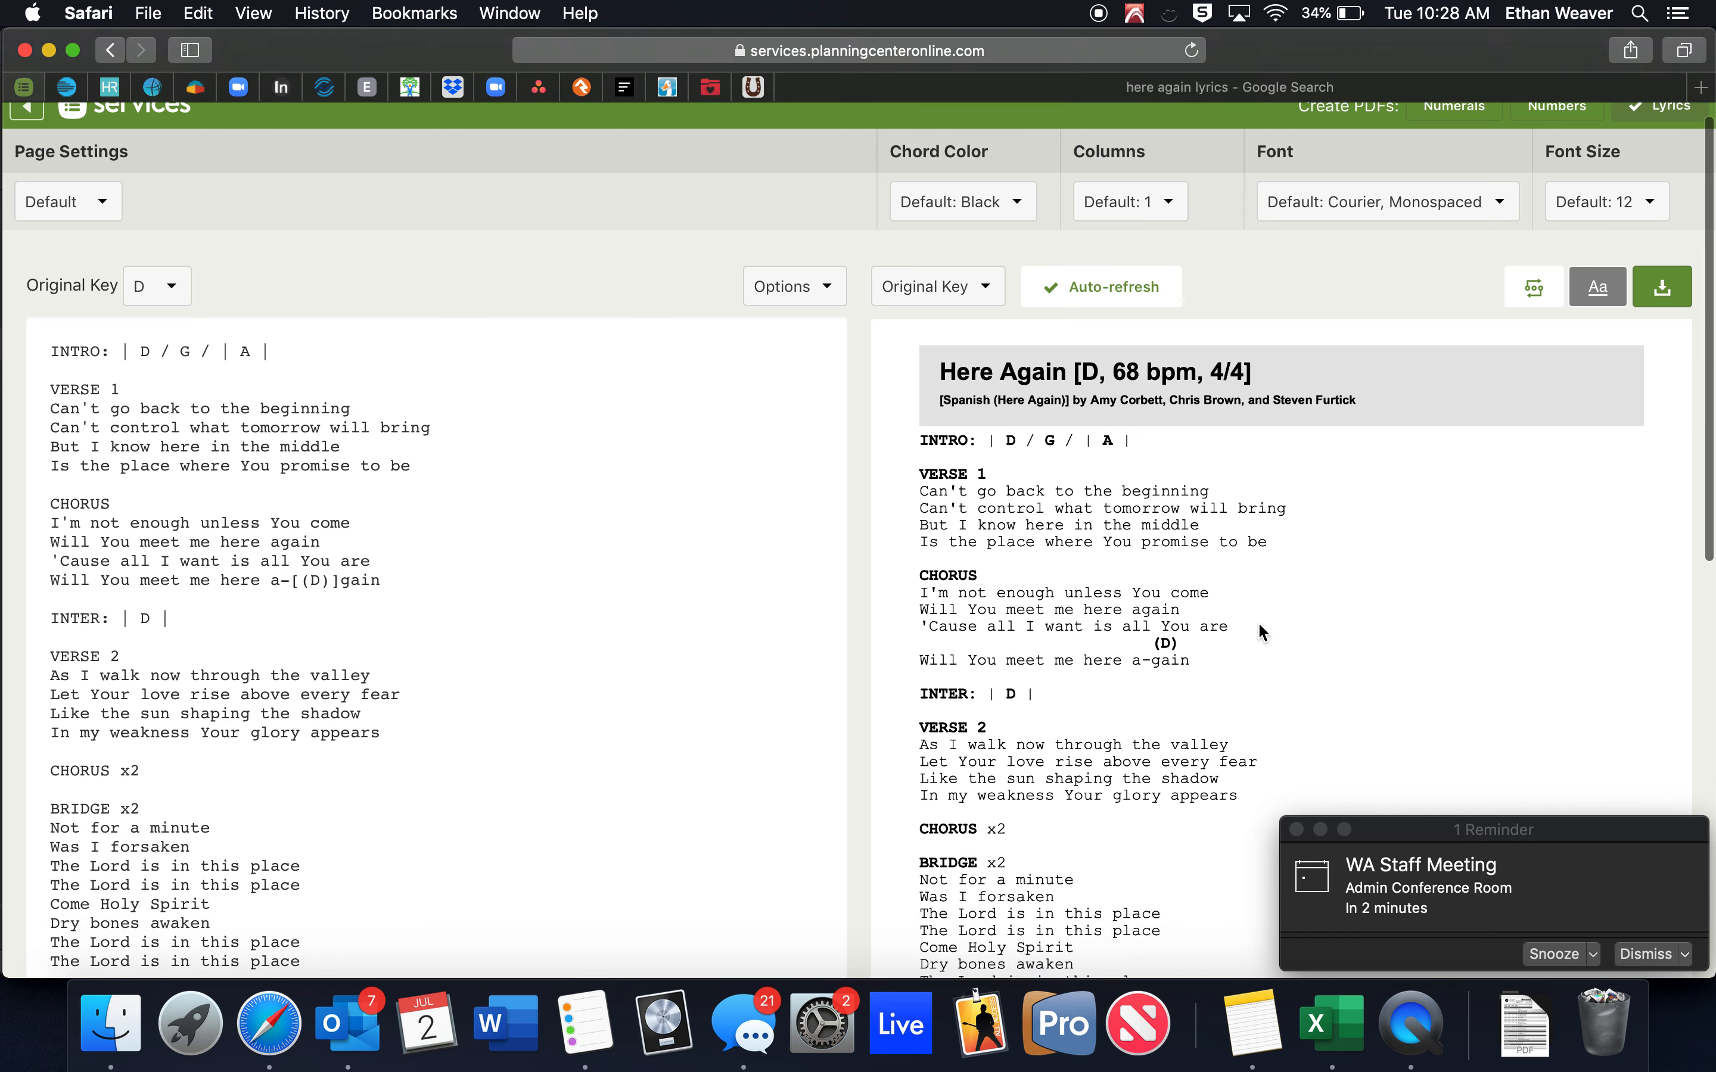
scroll(1258, 625, "down", 3)
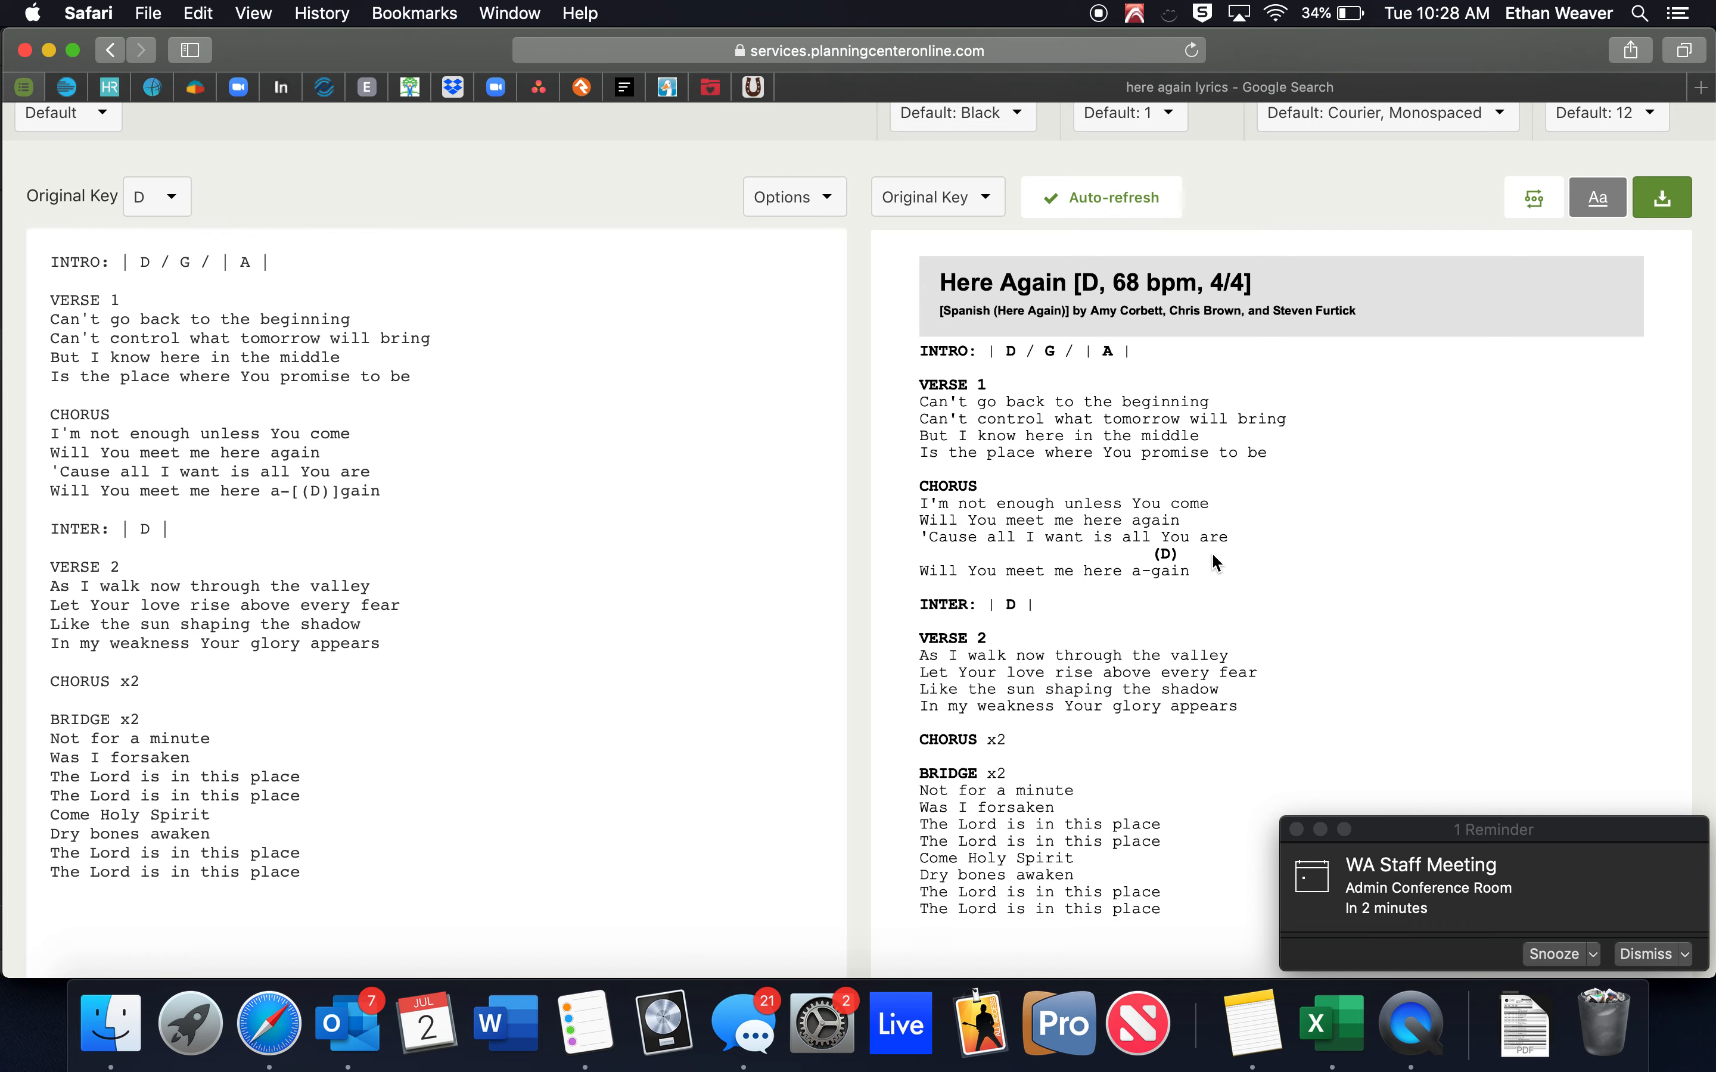
scroll(1415, 461, "up", 3)
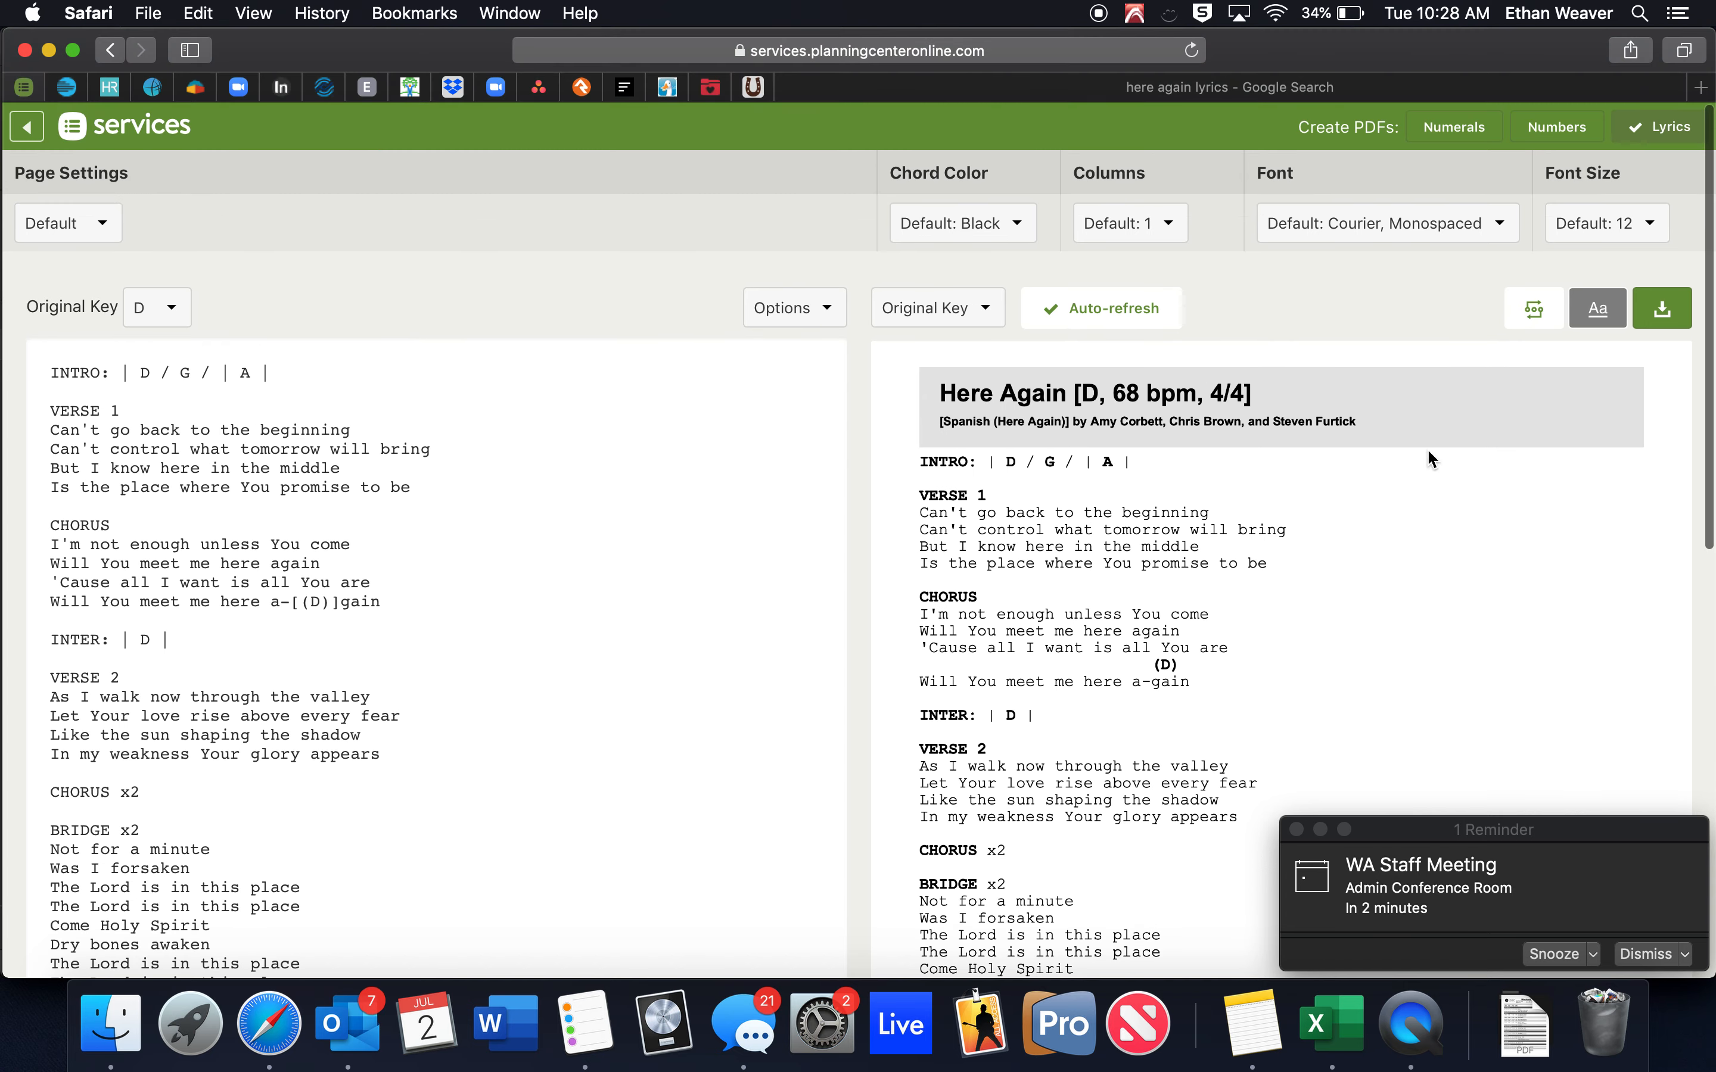
left_click(1630, 217)
left_click(1428, 309)
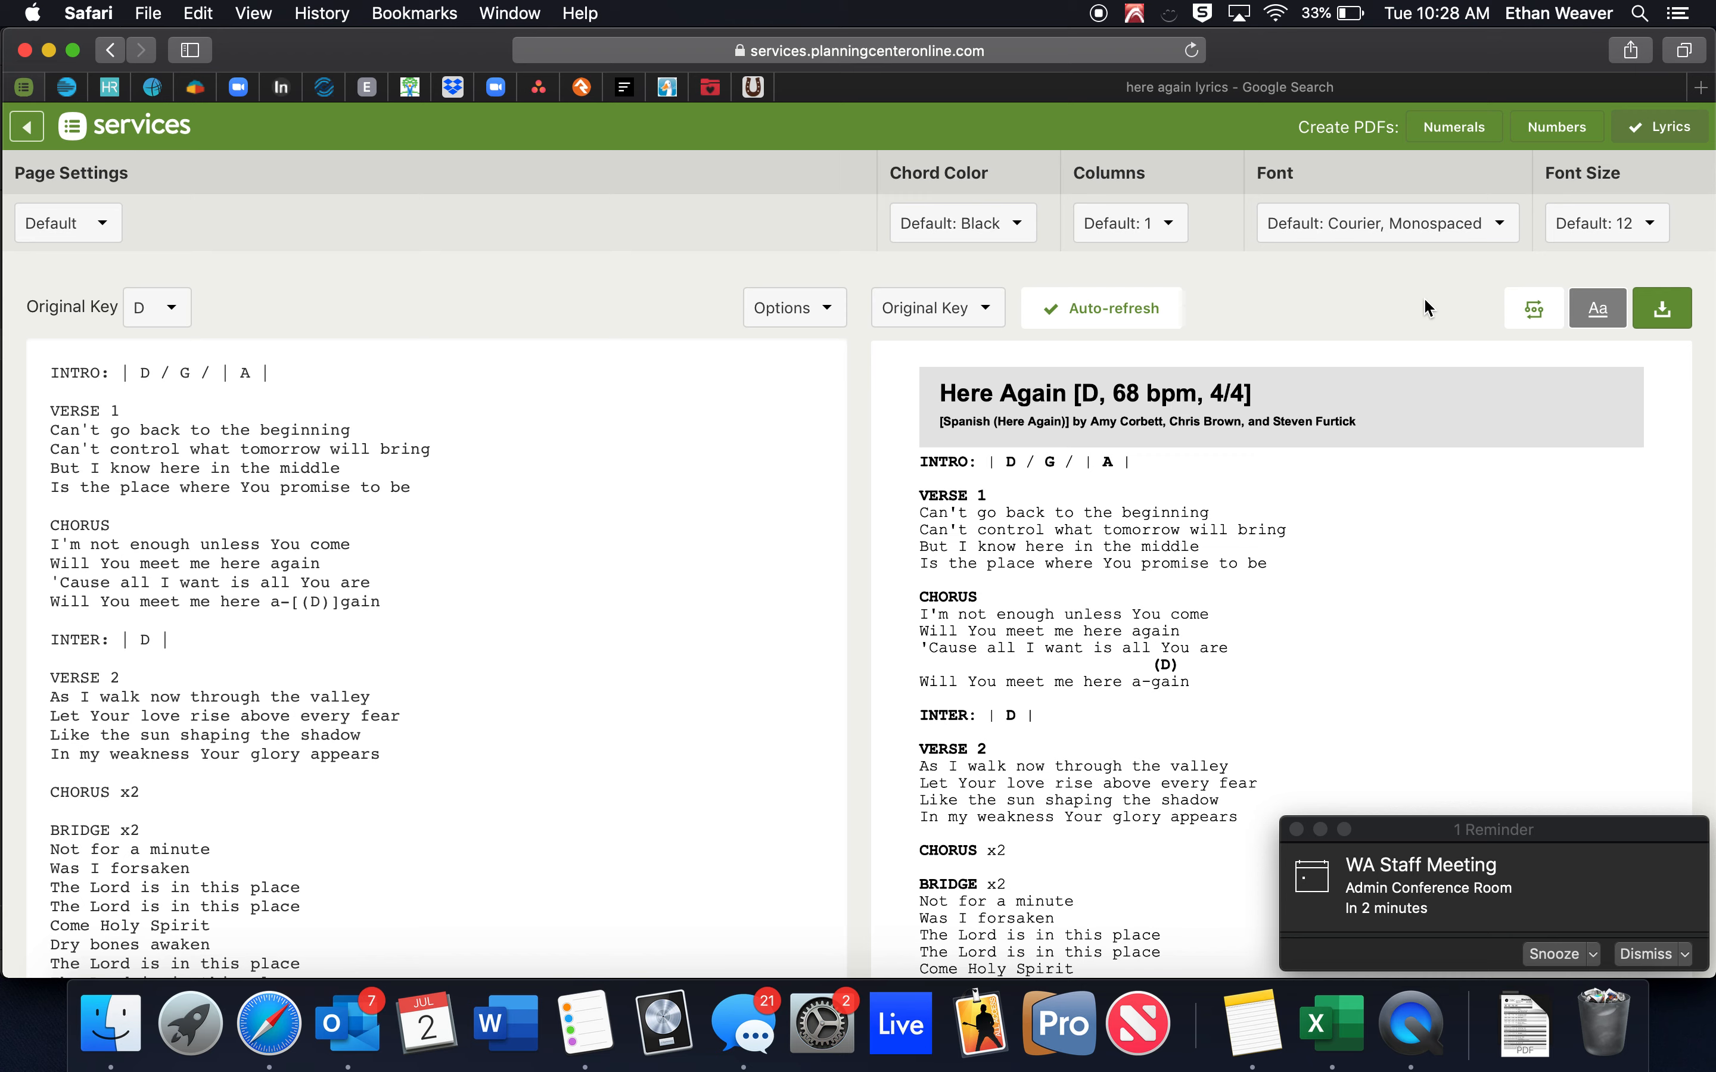
scroll(1425, 301, "down", 10)
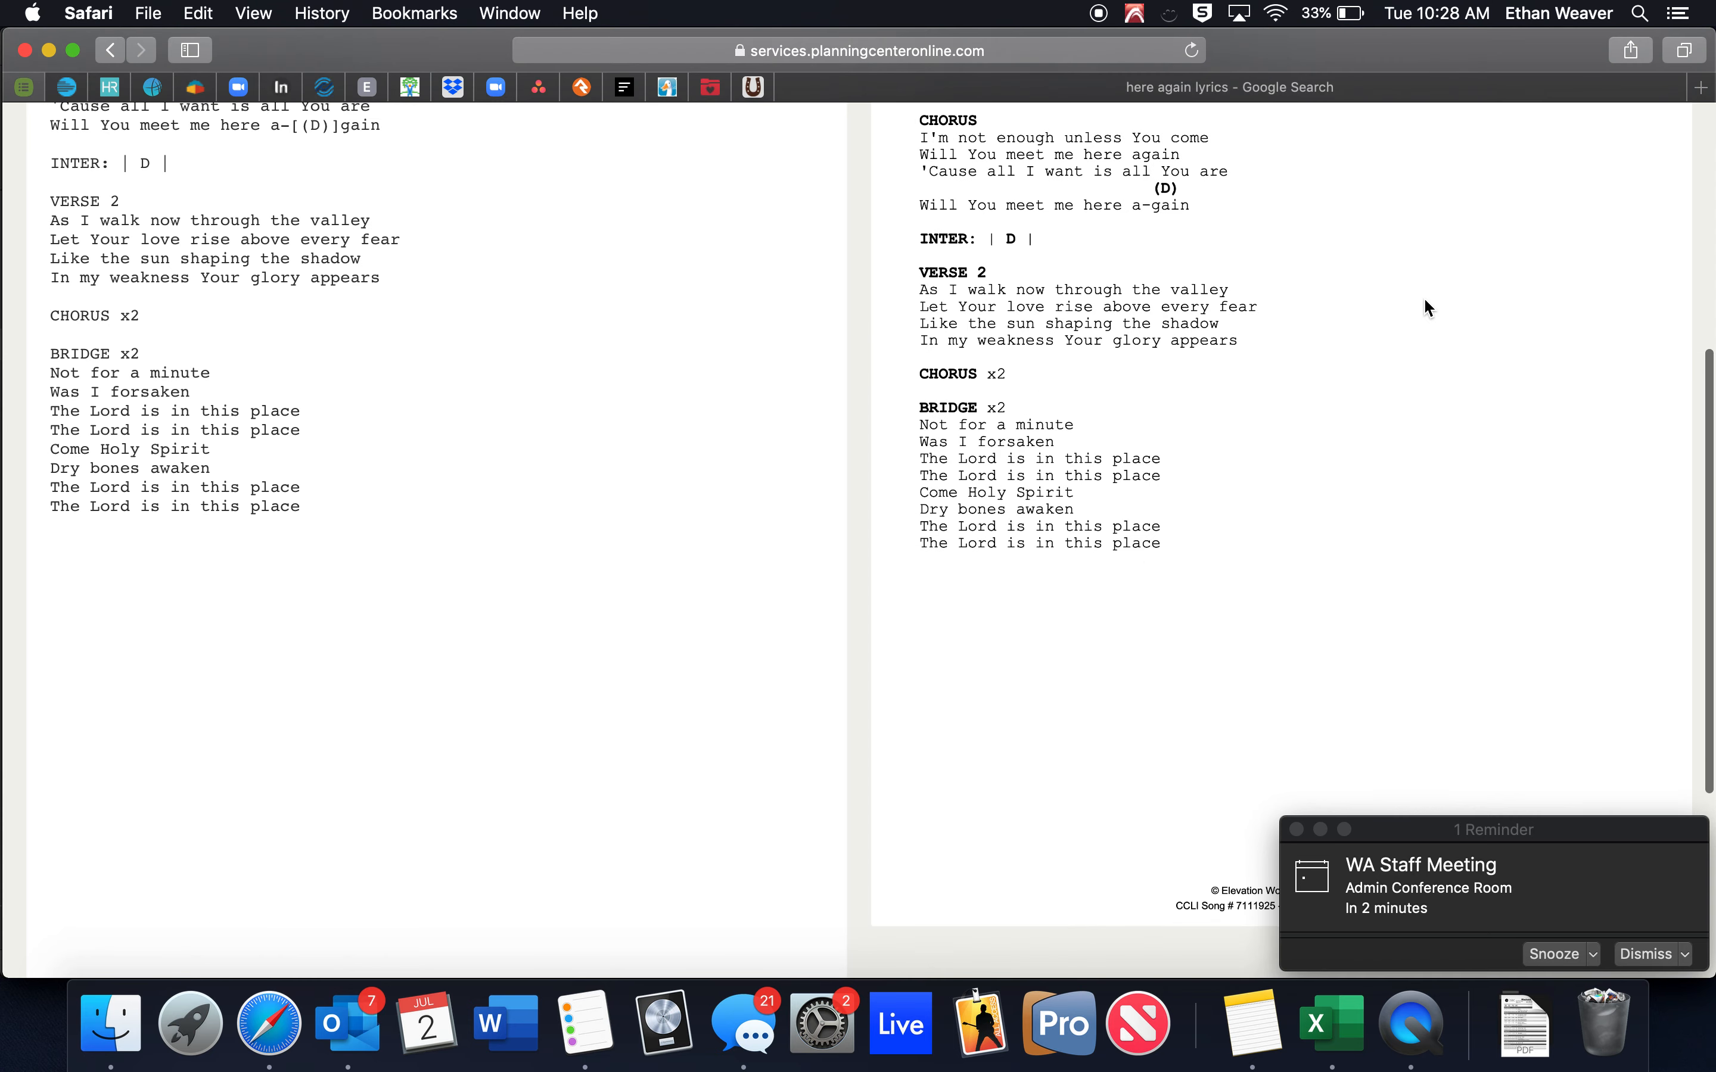
scroll(1425, 301, "up", 10)
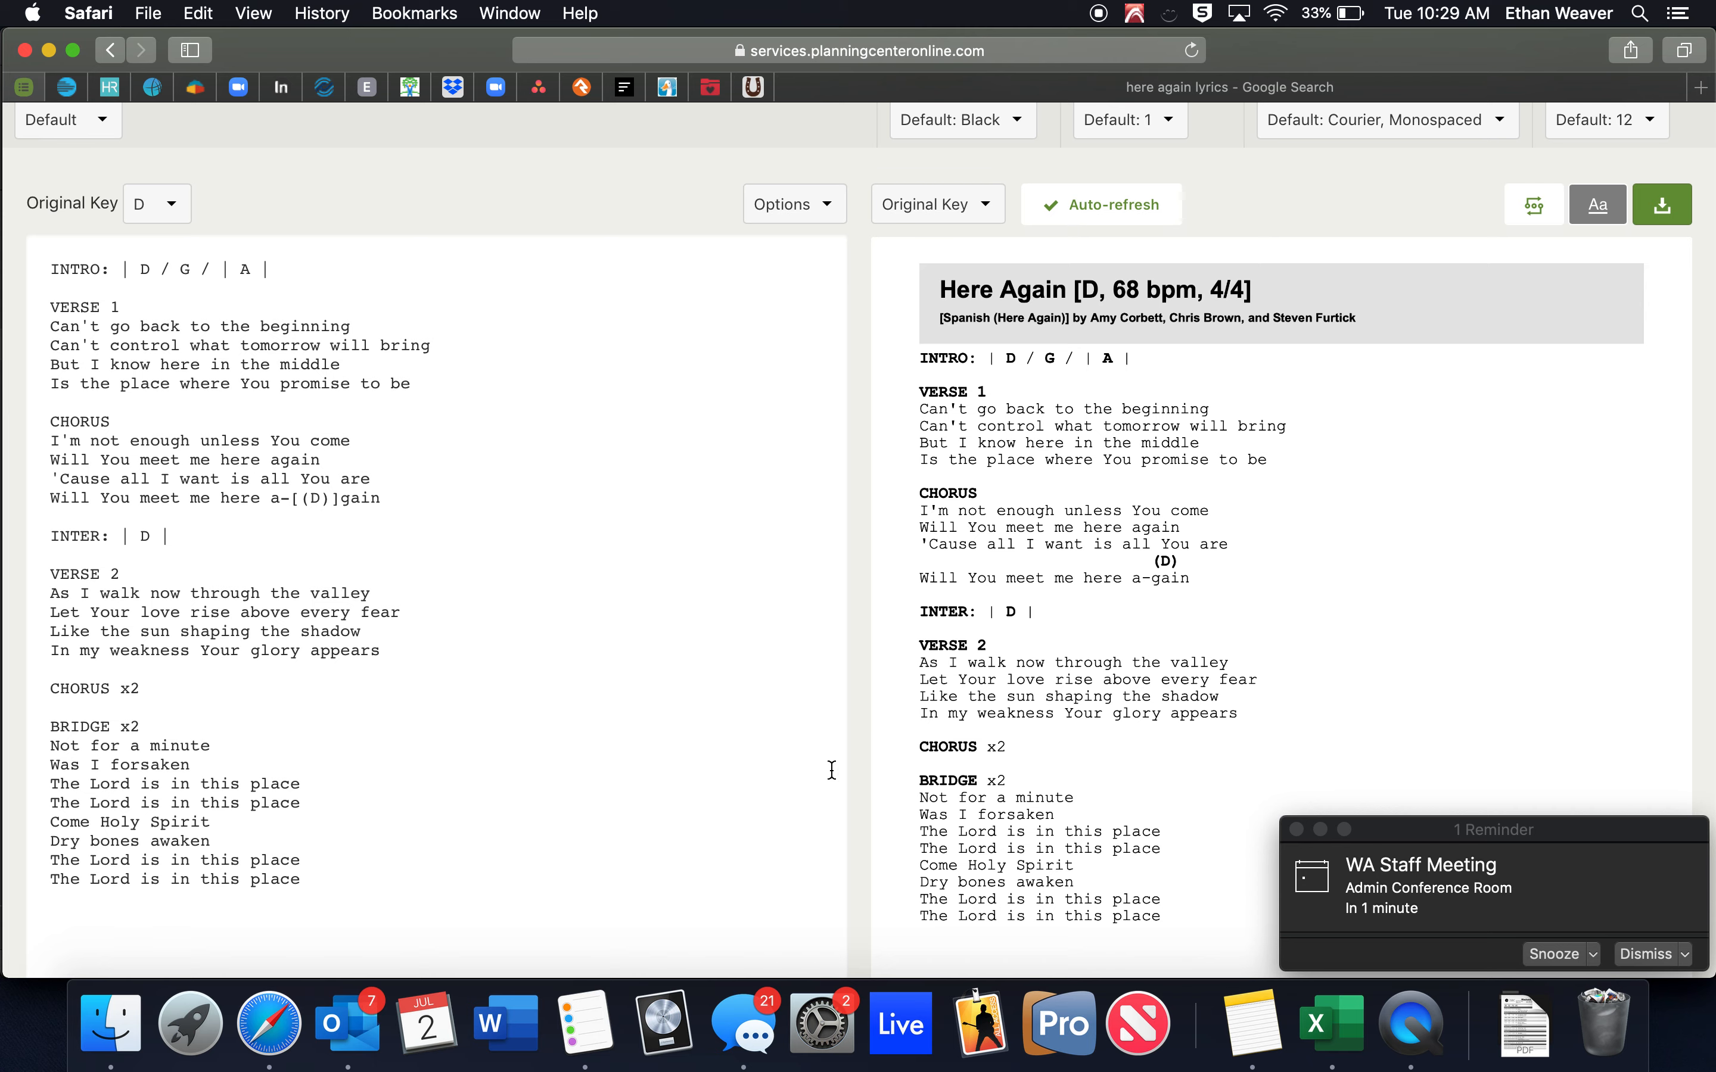
scroll(831, 770, "up", 2)
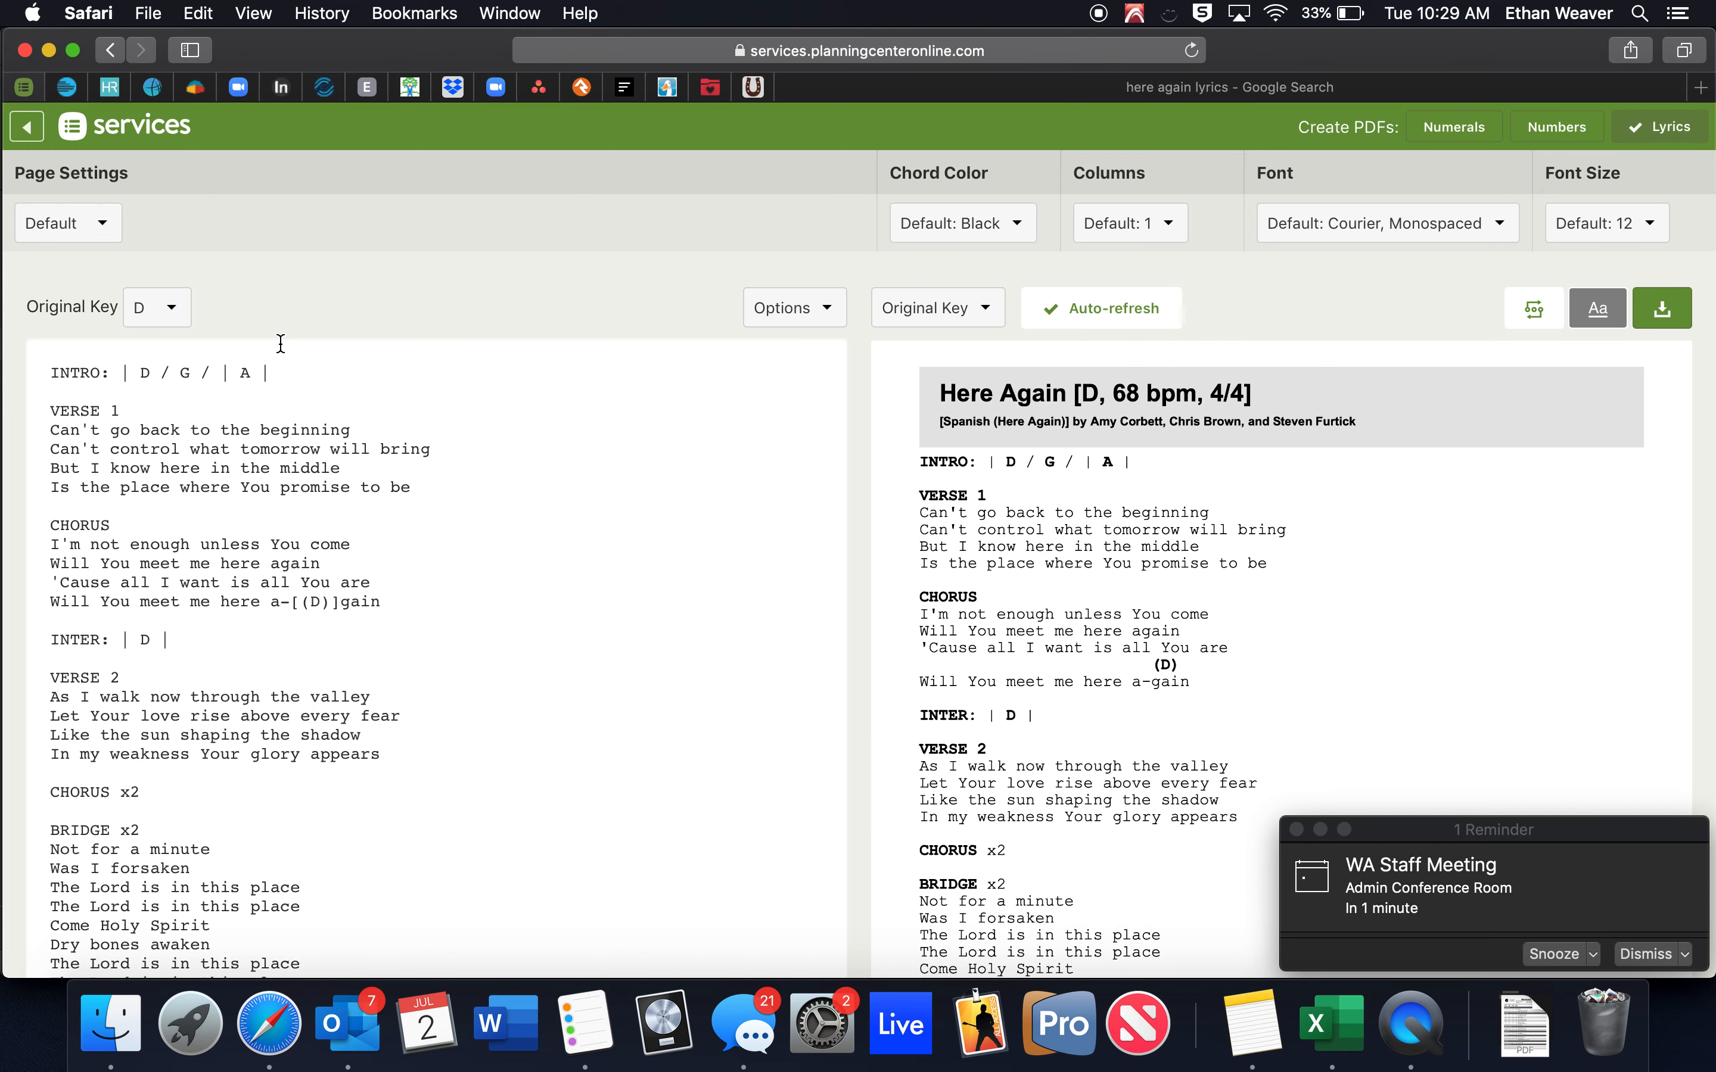